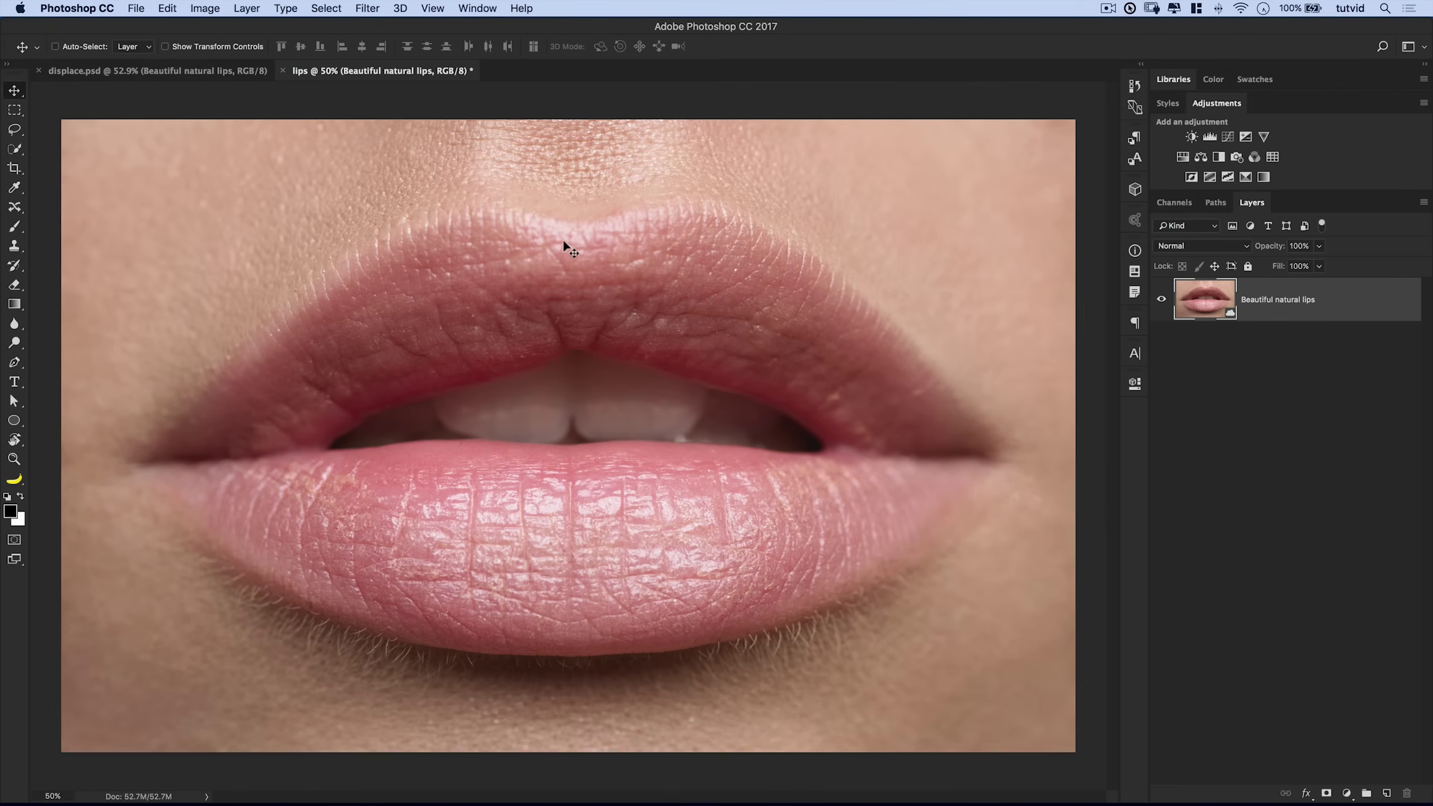
Add a Hue/Saturation adjustment layer over the lips photo with Colorize enabled, saturation 100 and hue 237
click(1182, 156)
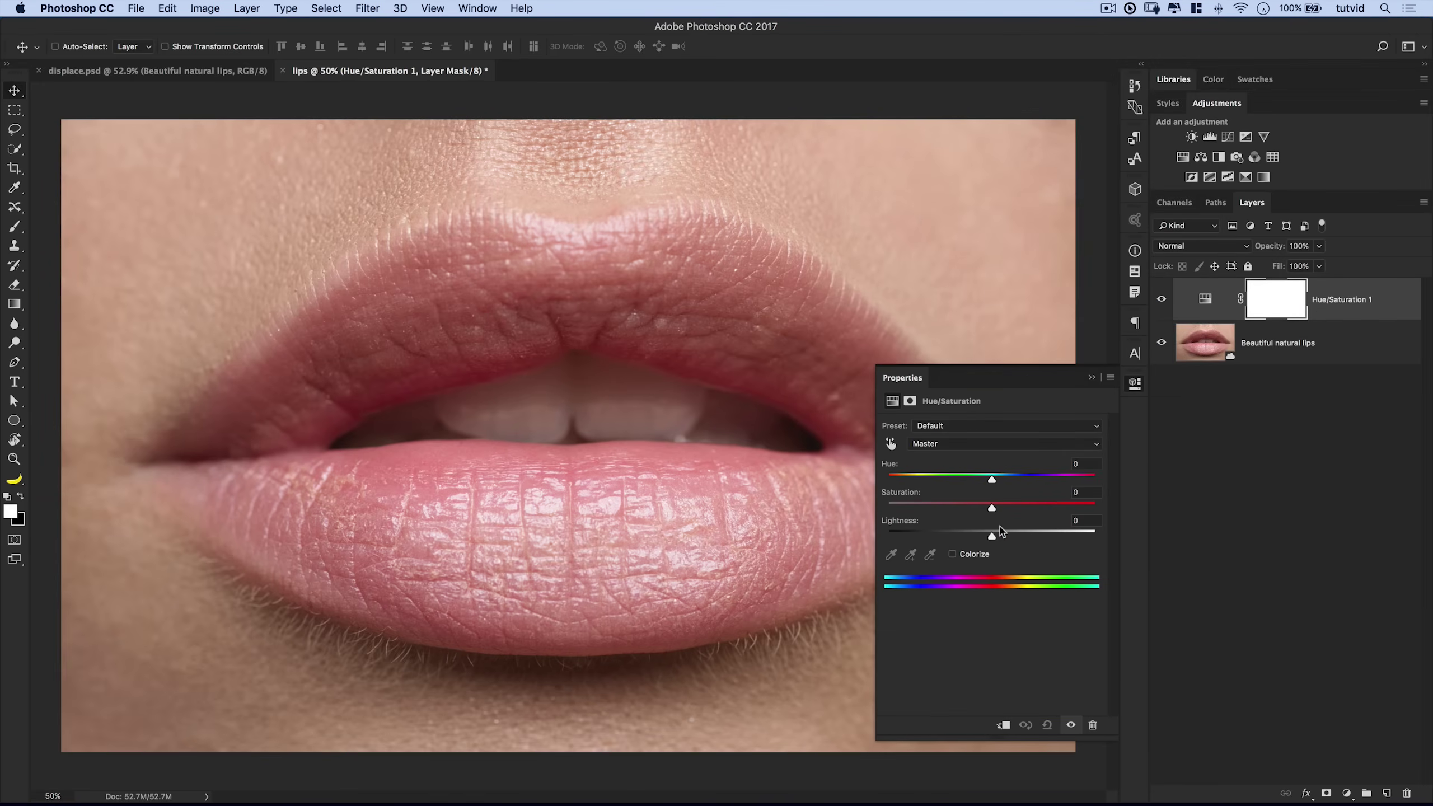
click(953, 554)
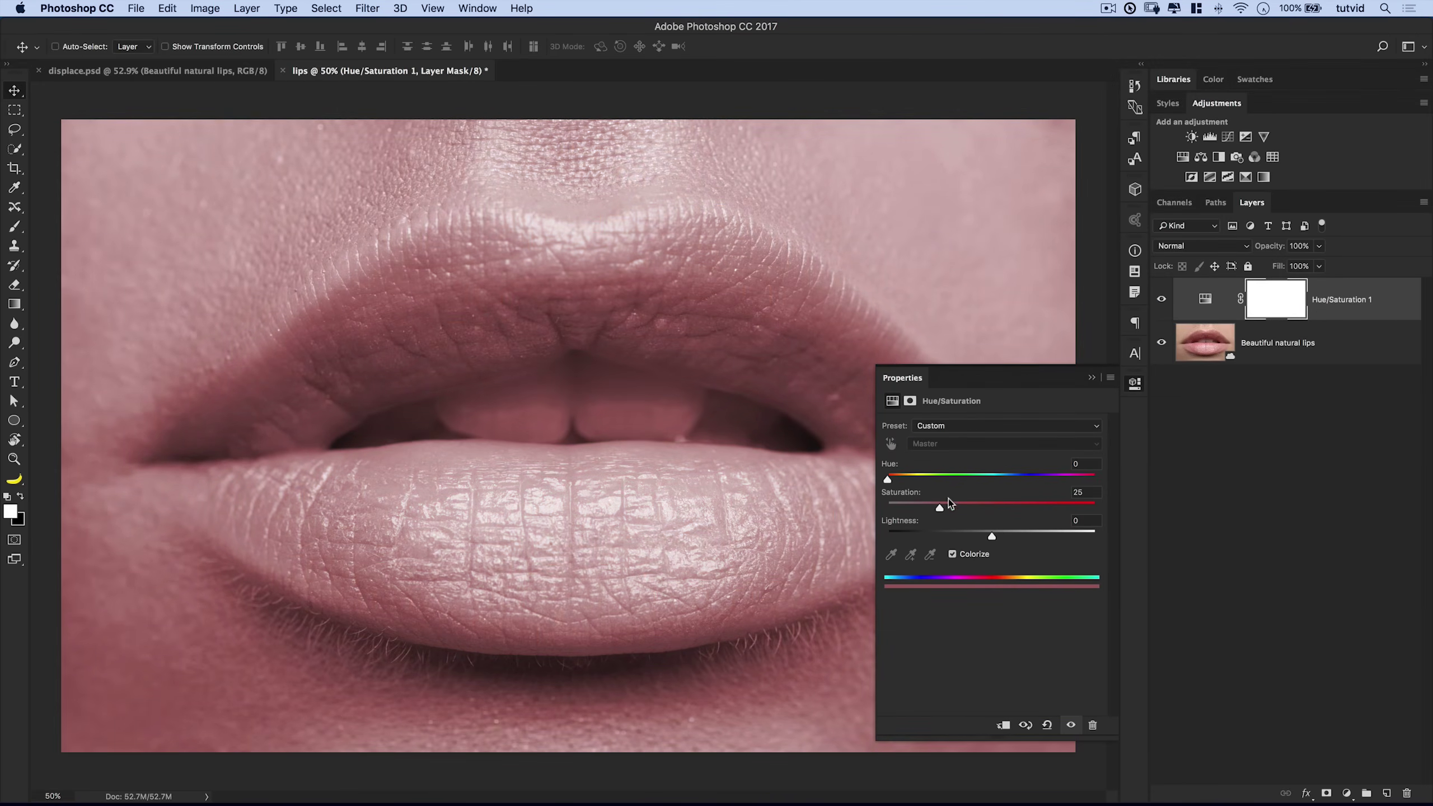
drag(942, 508, 1105, 515)
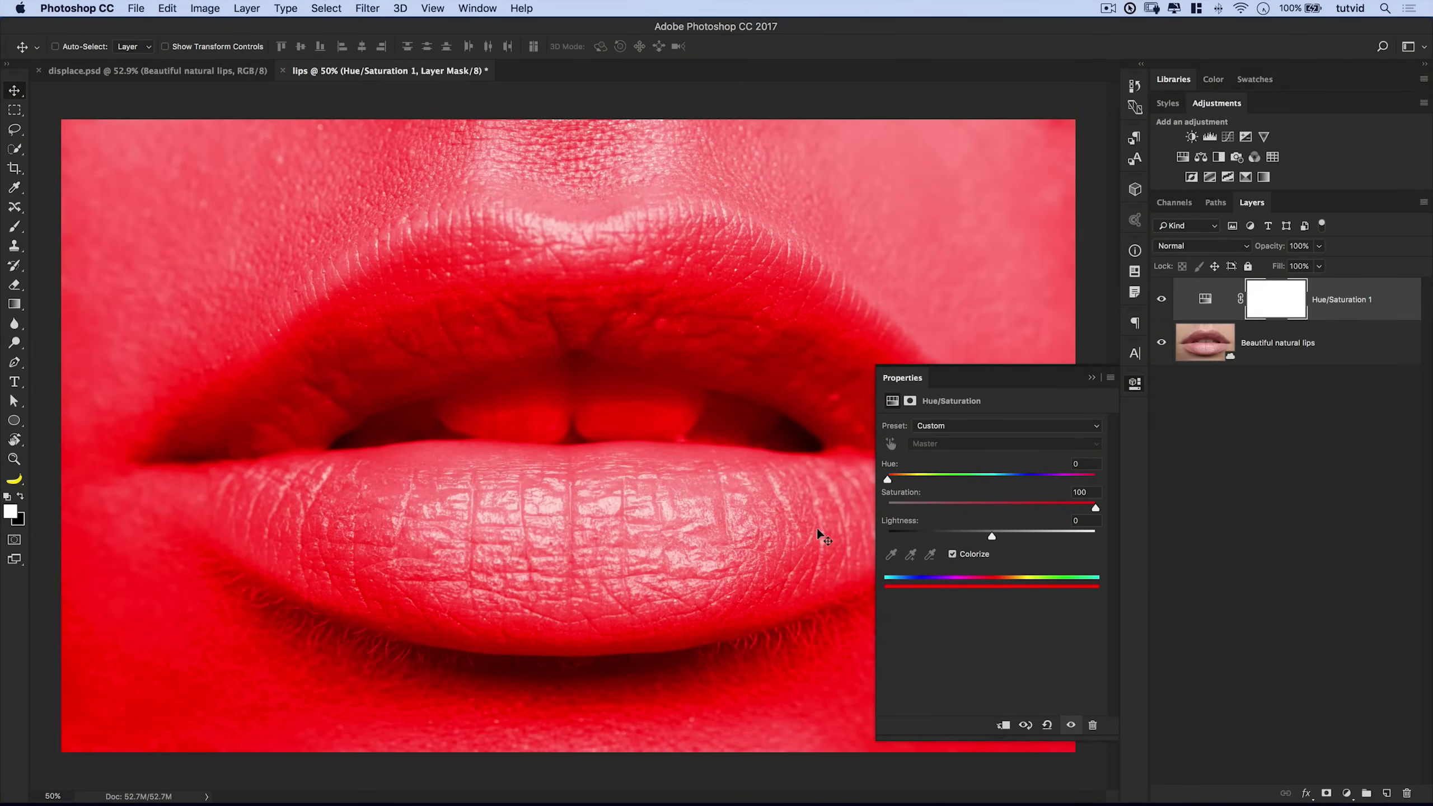
drag(970, 477, 1025, 482)
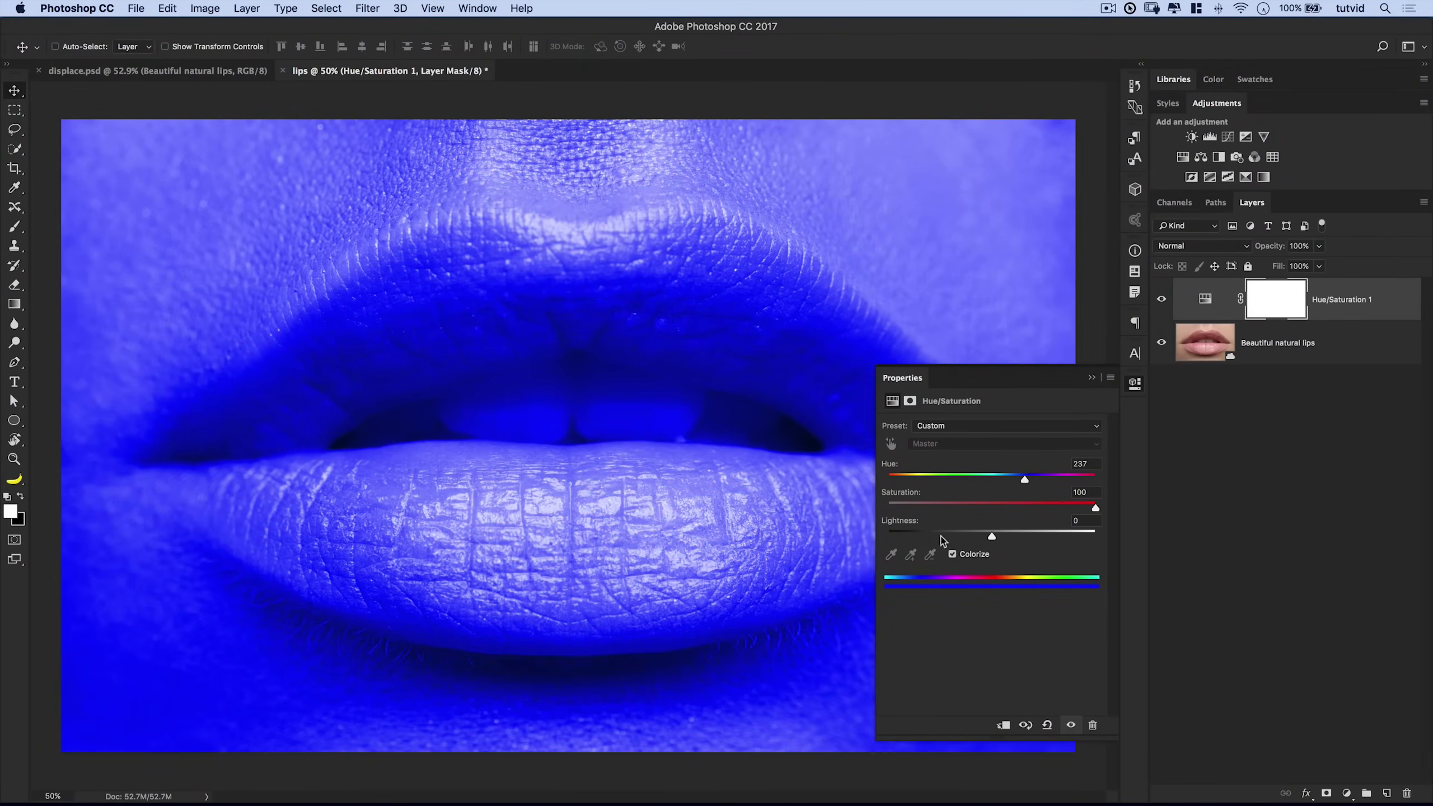
click(1134, 384)
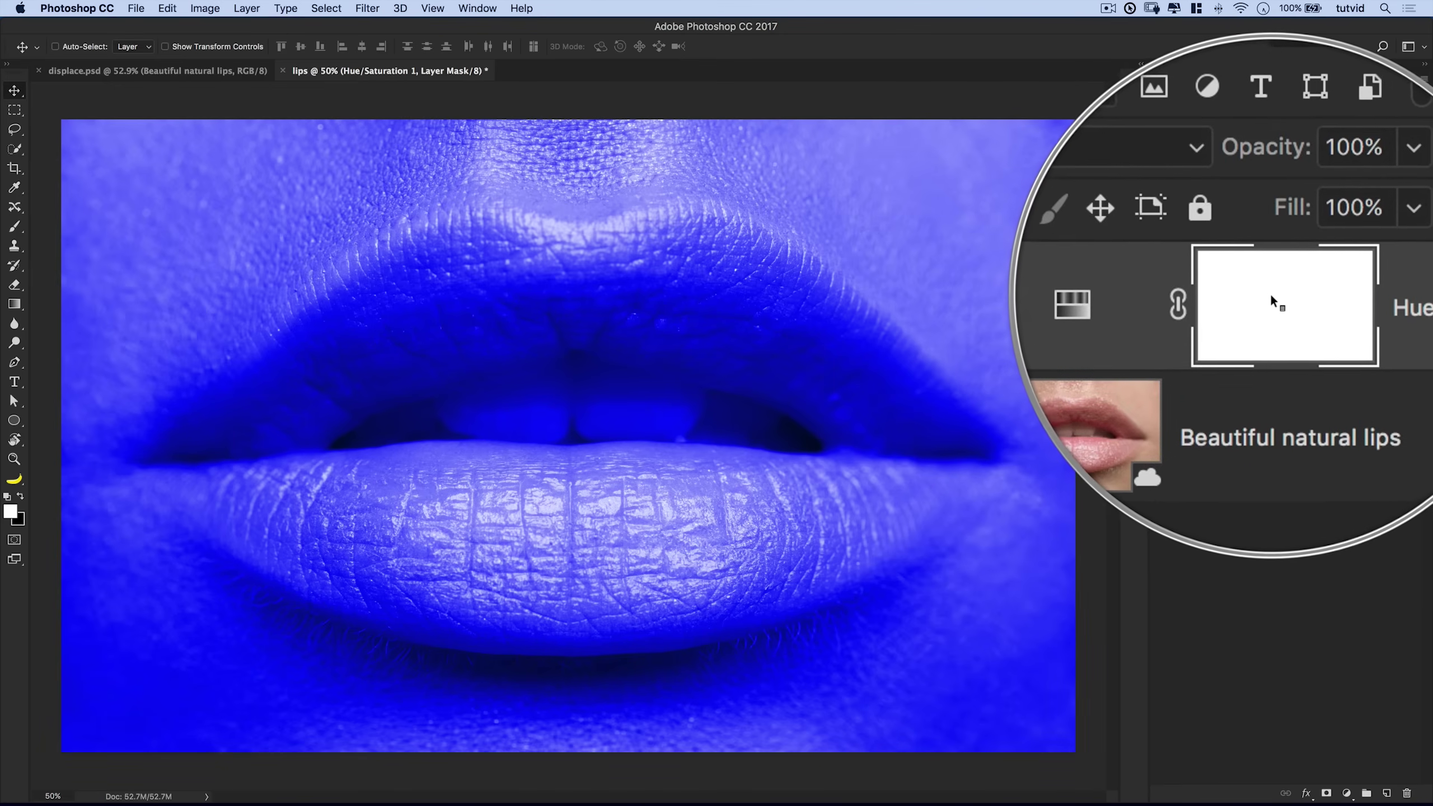
Invert the Hue/Saturation layer mask to black to hide the blue colorization
click(205, 7)
mouse_move(241, 52)
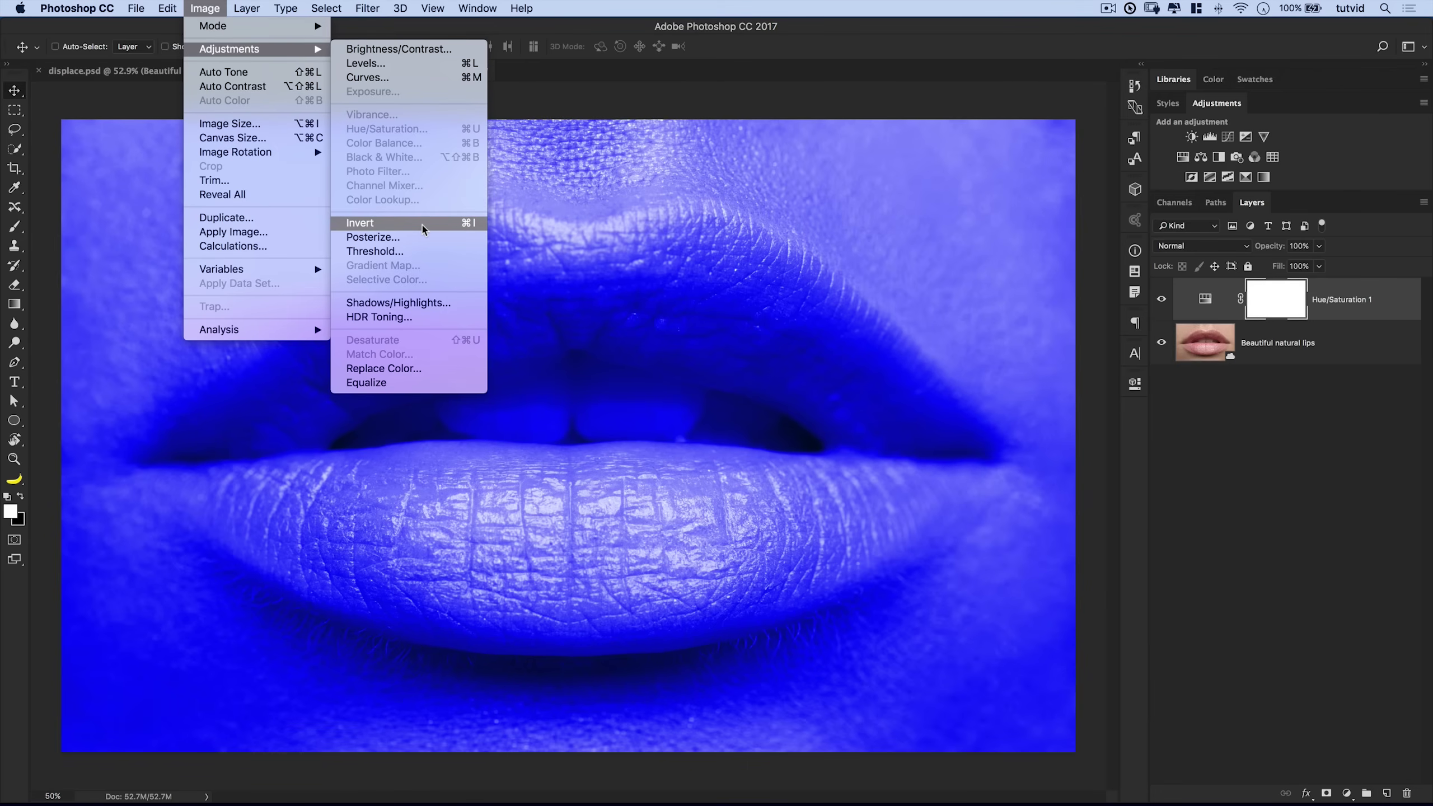
click(422, 225)
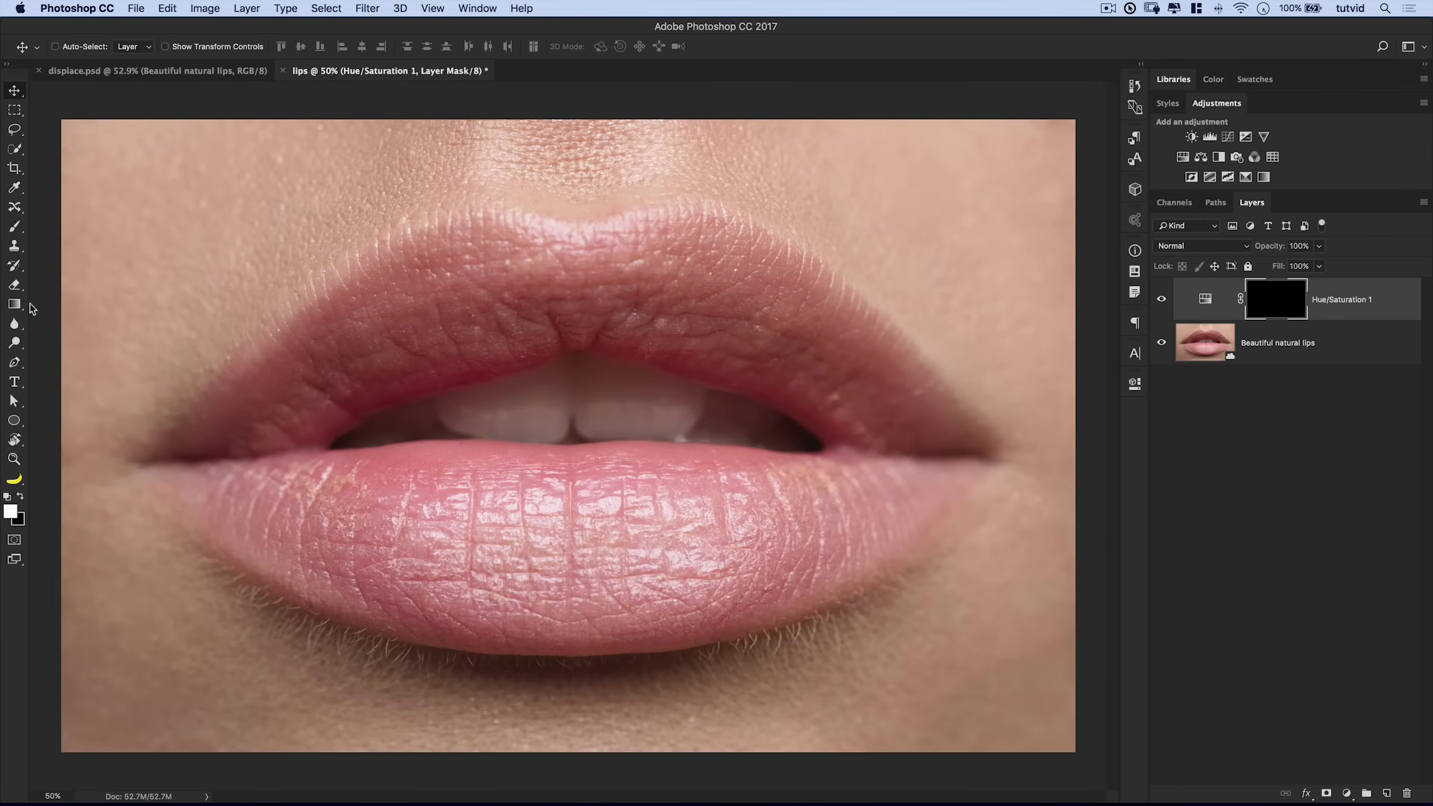
Paint white over both lips on the mask with a soft 200 px brush at 0% hardness
click(15, 228)
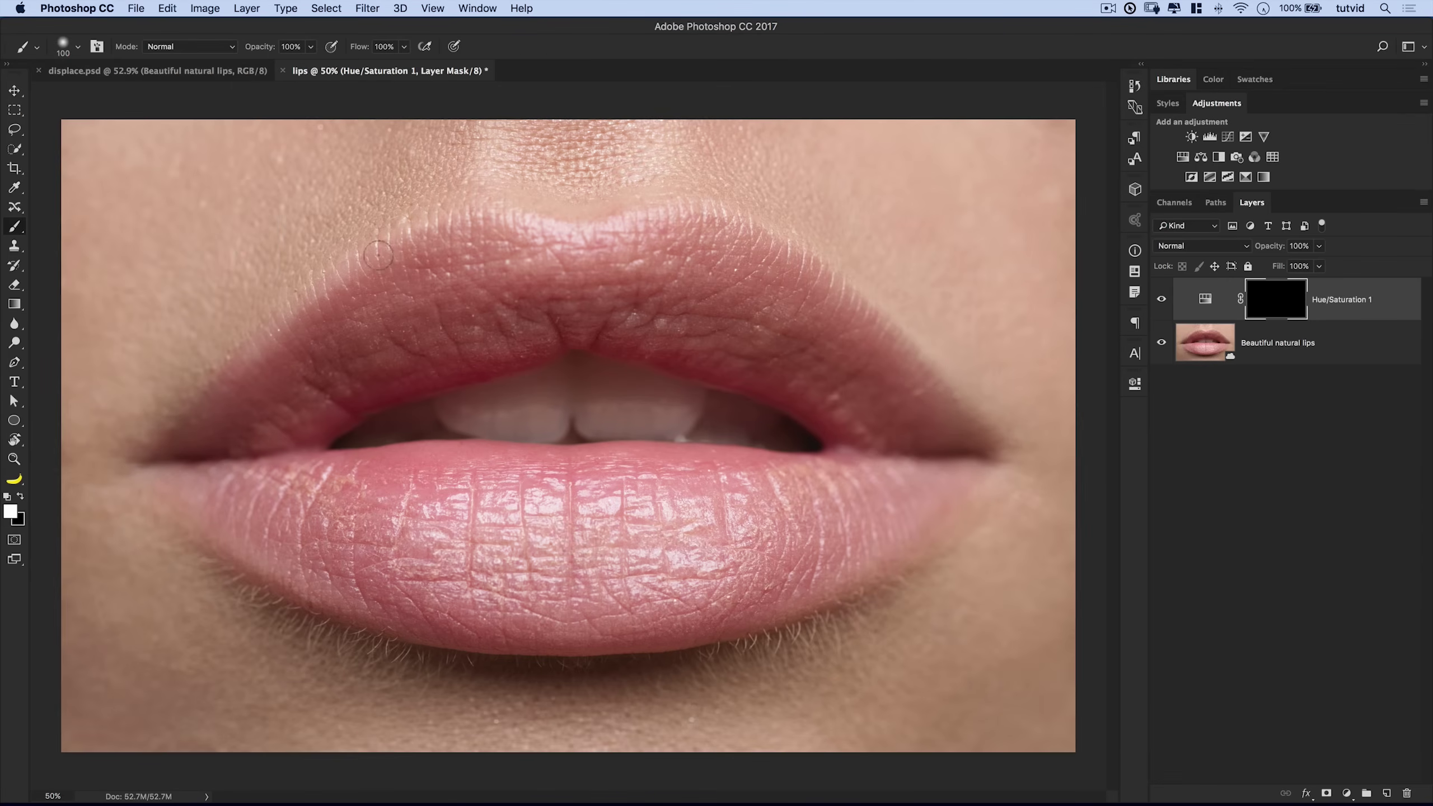
right_click(403, 297)
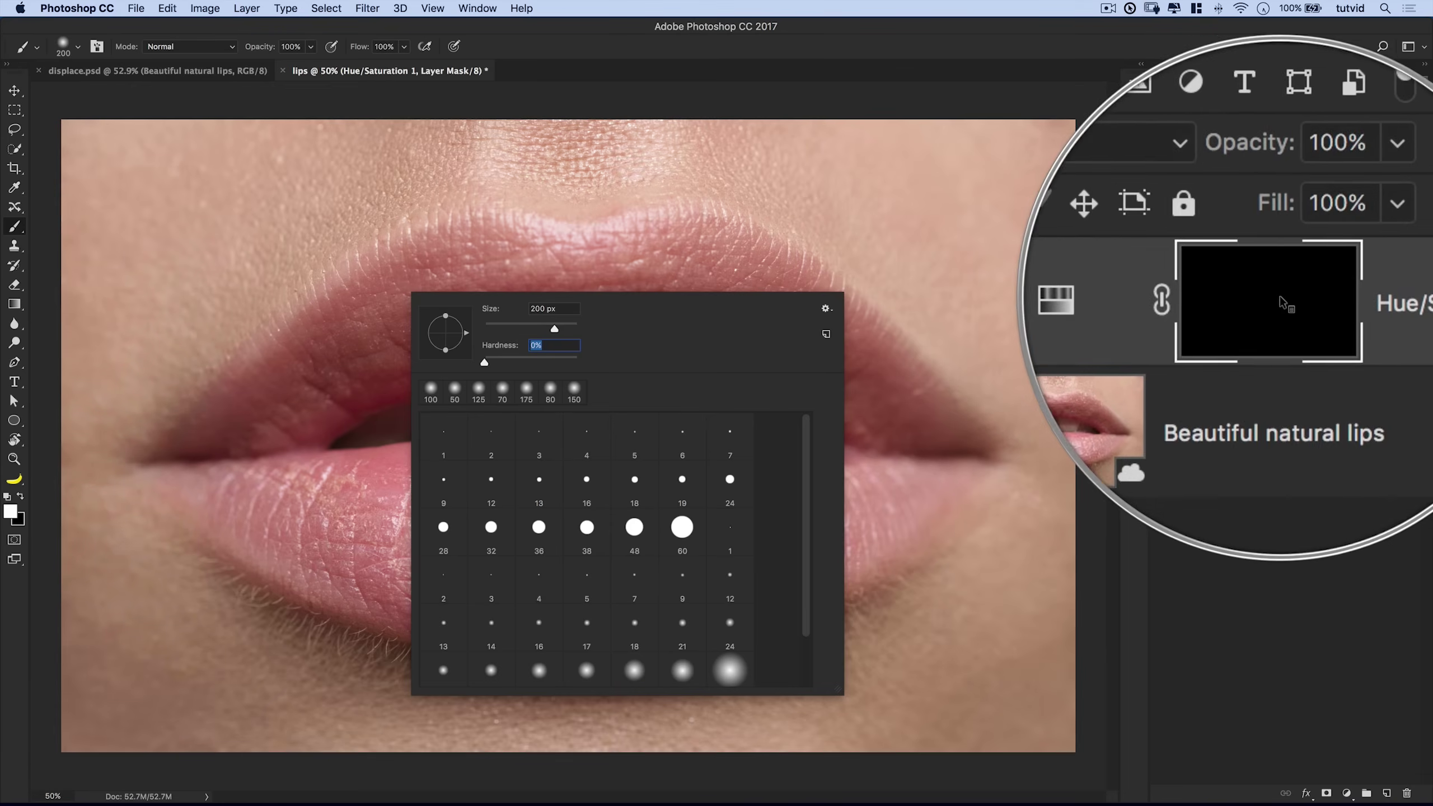
click(352, 384)
mouse_move(344, 384)
mouse_down()
mouse_move(438, 304)
mouse_move(340, 359)
mouse_move(426, 330)
mouse_up()
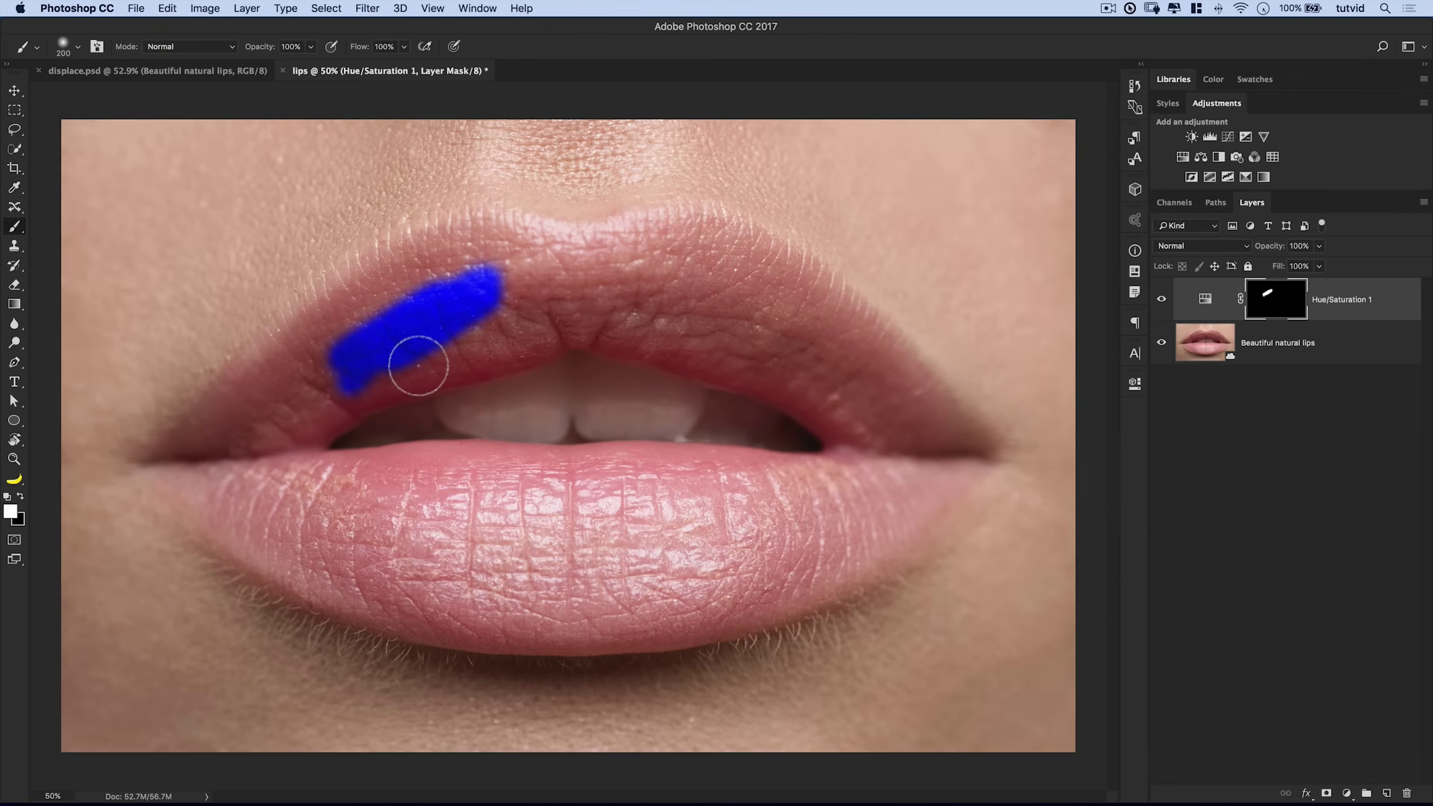
mouse_move(249, 416)
mouse_down()
mouse_move(276, 374)
mouse_move(266, 380)
mouse_move(315, 350)
mouse_move(304, 389)
mouse_move(240, 458)
mouse_move(213, 459)
mouse_move(309, 343)
mouse_move(418, 269)
mouse_move(570, 254)
mouse_move(427, 303)
mouse_move(314, 404)
mouse_move(413, 344)
mouse_move(367, 374)
mouse_move(506, 330)
mouse_move(567, 278)
mouse_move(624, 266)
mouse_move(582, 265)
mouse_move(709, 242)
mouse_move(513, 325)
mouse_move(570, 315)
mouse_move(778, 353)
mouse_move(661, 316)
mouse_move(751, 275)
mouse_move(788, 297)
mouse_move(699, 282)
mouse_move(844, 400)
mouse_move(877, 407)
mouse_move(886, 391)
mouse_move(865, 360)
mouse_move(914, 374)
mouse_move(937, 427)
mouse_move(882, 460)
mouse_up()
mouse_move(281, 476)
mouse_down()
mouse_move(721, 491)
mouse_move(907, 470)
mouse_move(644, 528)
mouse_move(454, 536)
mouse_move(220, 486)
mouse_move(497, 584)
mouse_move(773, 576)
mouse_move(898, 511)
mouse_move(745, 553)
mouse_move(338, 564)
mouse_move(381, 544)
mouse_up()
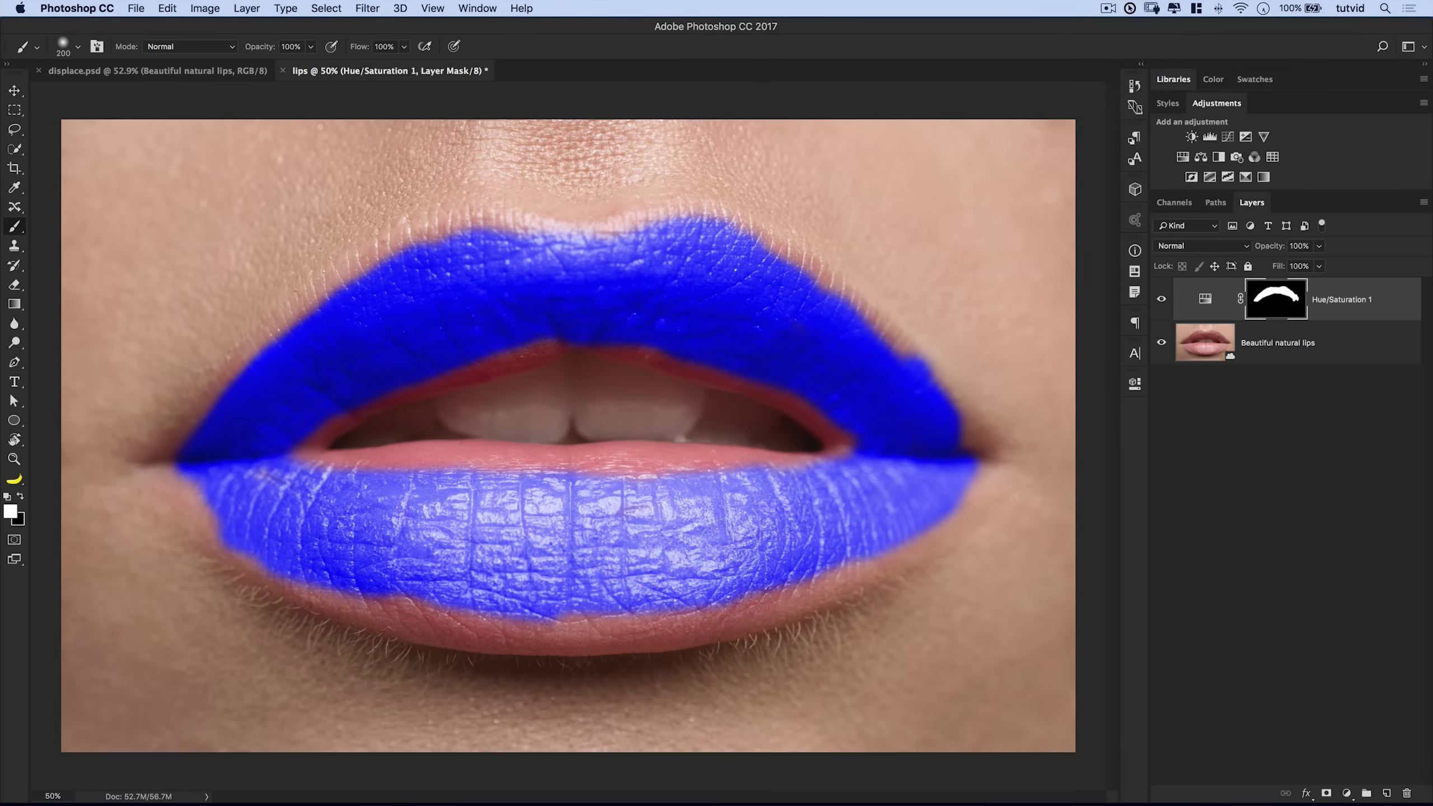
Extend the white mask painting to the lip edges and corners with the brush, leaving the teeth and skin unpainted
key(z)
drag(370, 305, 740, 234)
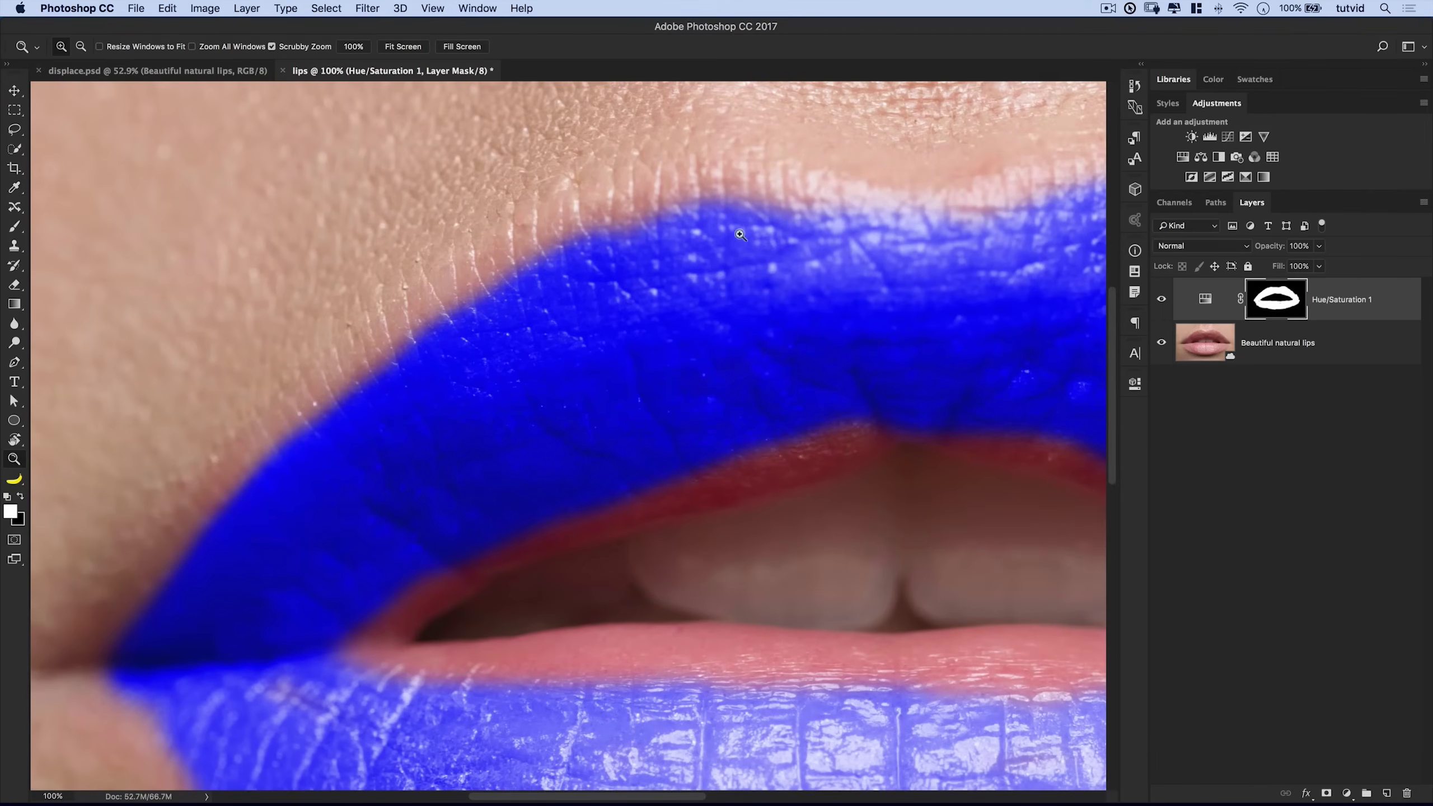
key(b)
mouse_move(474, 345)
mouse_down()
mouse_move(418, 357)
mouse_move(489, 305)
mouse_move(426, 331)
mouse_move(516, 282)
mouse_move(473, 302)
mouse_move(637, 230)
mouse_move(579, 253)
mouse_move(811, 229)
mouse_move(709, 228)
mouse_move(292, 450)
mouse_move(518, 269)
mouse_move(355, 441)
mouse_move(429, 354)
mouse_move(353, 490)
mouse_move(442, 591)
mouse_move(510, 625)
mouse_move(379, 456)
mouse_move(202, 375)
mouse_move(349, 487)
mouse_move(285, 450)
mouse_move(217, 367)
mouse_move(554, 577)
mouse_up()
key(r)
mouse_move(649, 438)
mouse_down()
mouse_move(637, 395)
mouse_move(575, 356)
mouse_up()
key(b)
drag(610, 496, 716, 130)
mouse_move(583, 288)
mouse_down()
mouse_move(538, 514)
mouse_move(542, 598)
mouse_up()
mouse_move(666, 407)
mouse_down()
mouse_move(639, 207)
mouse_move(638, 237)
mouse_up()
mouse_move(637, 237)
mouse_down()
mouse_move(665, 470)
mouse_move(644, 238)
mouse_up()
mouse_move(644, 237)
mouse_down()
mouse_move(614, 496)
mouse_move(629, 569)
mouse_up()
mouse_move(676, 479)
mouse_down()
mouse_move(610, 319)
mouse_move(627, 415)
mouse_move(480, 256)
mouse_move(282, 330)
mouse_move(442, 298)
mouse_move(656, 182)
mouse_move(694, 237)
mouse_up()
Reduce the brush to 100 px and paint the remaining uncovered inner edges of the lips white on the mask
key(r)
mouse_move(361, 626)
mouse_down()
mouse_move(305, 553)
mouse_move(293, 373)
mouse_move(476, 208)
mouse_move(429, 293)
mouse_move(458, 353)
mouse_move(535, 229)
mouse_move(521, 378)
mouse_move(517, 320)
mouse_move(688, 544)
mouse_move(696, 479)
mouse_move(732, 587)
mouse_move(768, 502)
mouse_move(787, 259)
mouse_up()
key(bracketleft)
key(bracketleft)
key(bracketleft)
key(bracketleft)
drag(649, 387, 650, 355)
mouse_move(648, 289)
mouse_down()
mouse_move(615, 365)
mouse_move(639, 449)
mouse_move(622, 216)
mouse_move(634, 342)
mouse_move(557, 321)
mouse_up()
drag(627, 497, 715, 169)
key(x)
key(x)
mouse_move(716, 214)
mouse_down()
mouse_move(644, 395)
mouse_move(679, 284)
mouse_move(705, 339)
mouse_up()
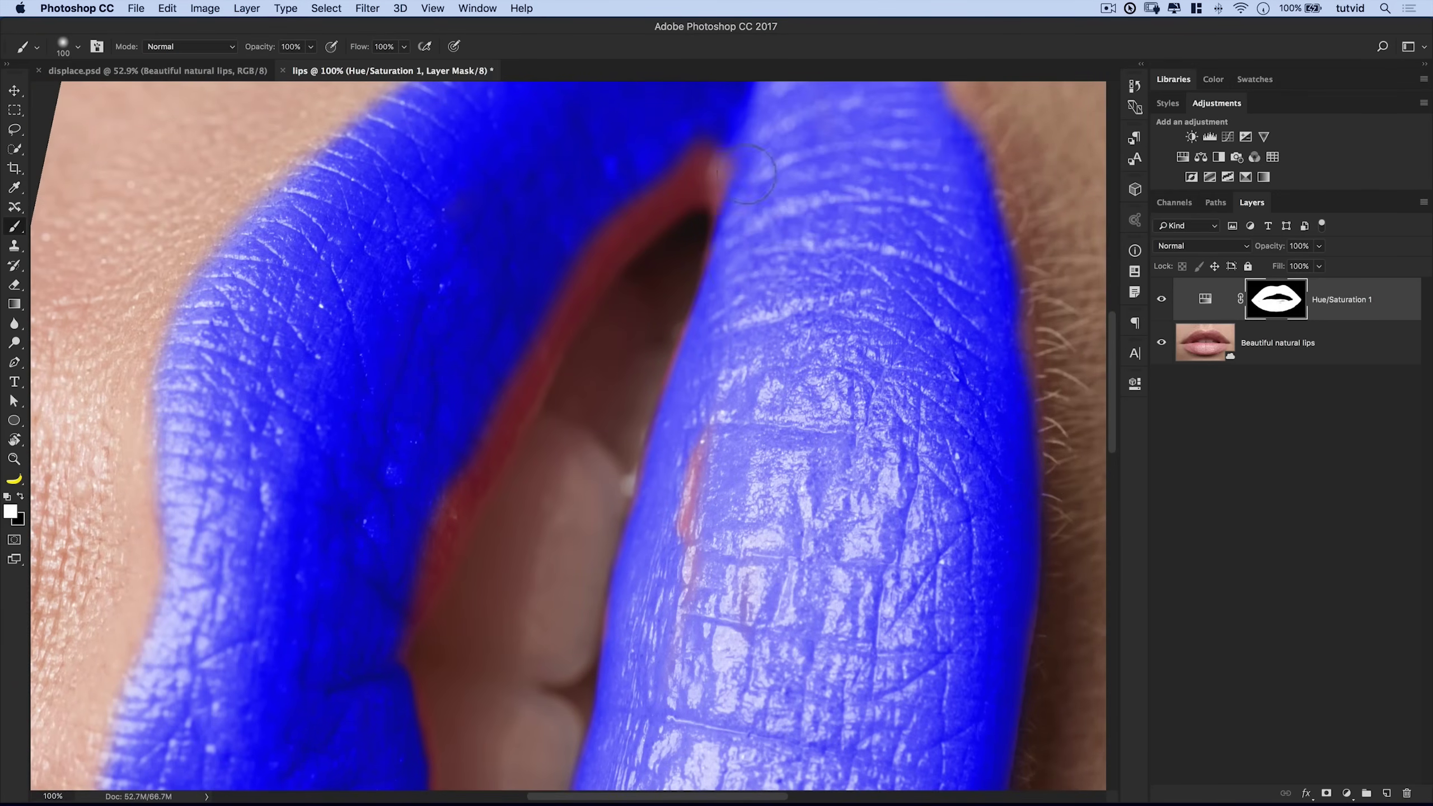
scroll(435, 594, down, 10)
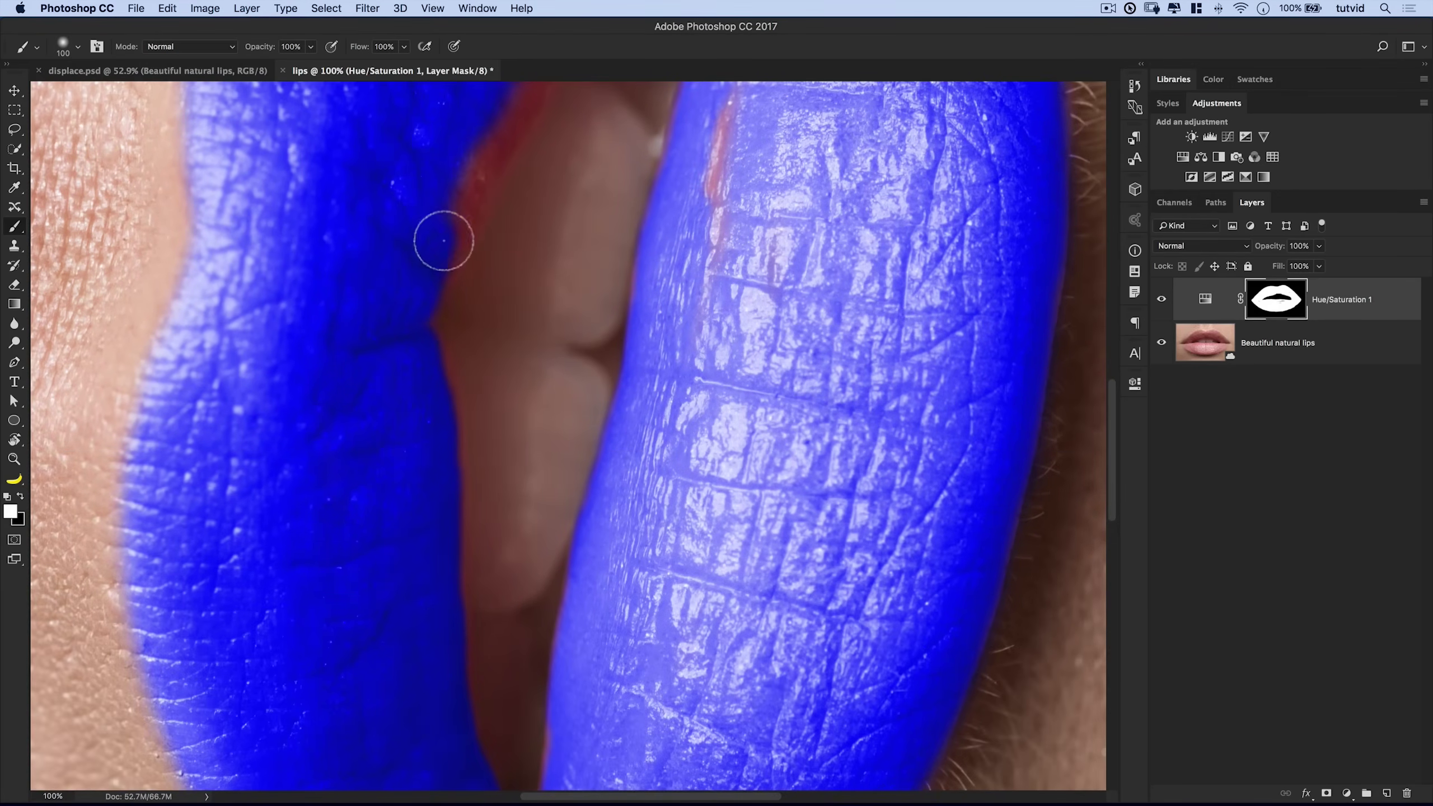
scroll(451, 265, up, 10)
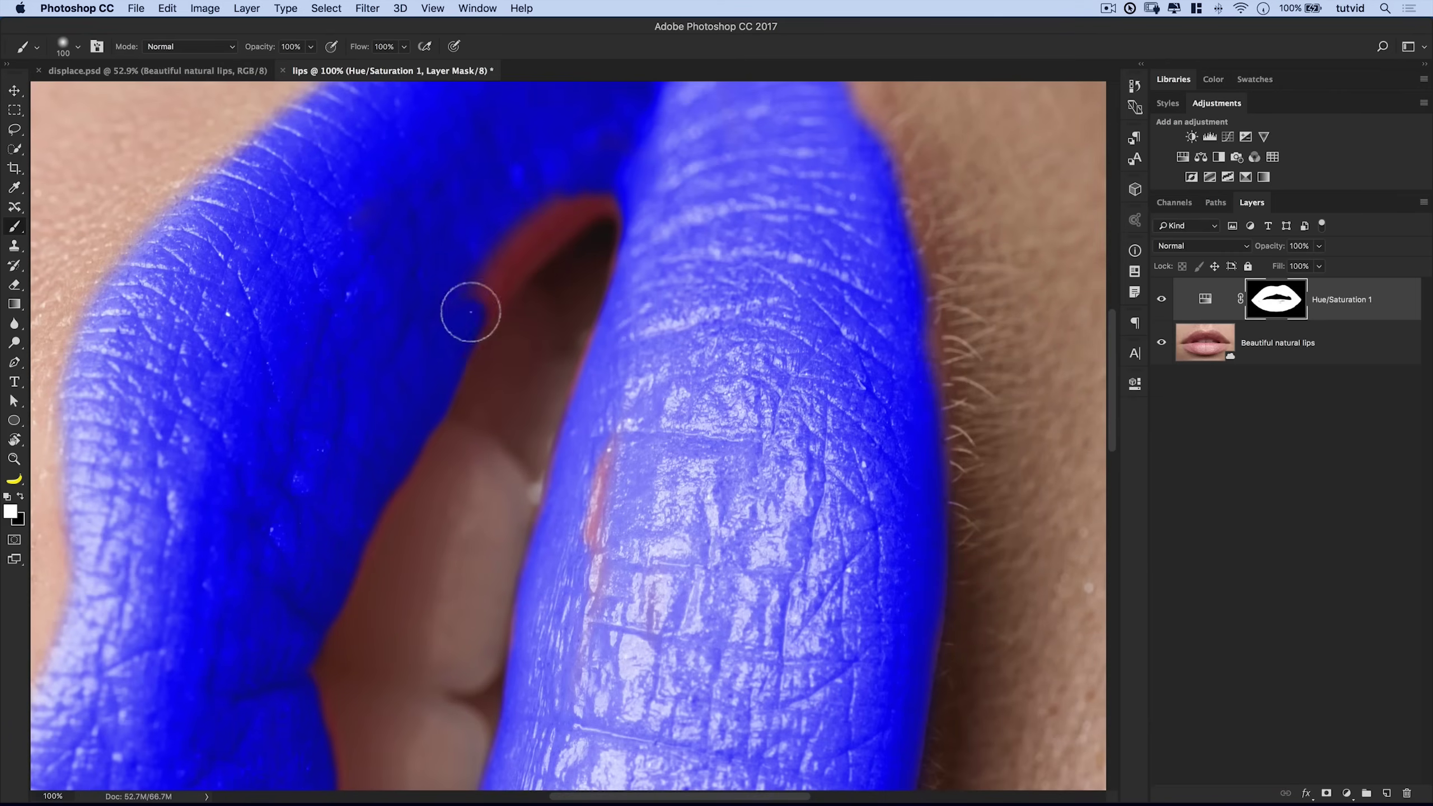
drag(471, 312, 550, 217)
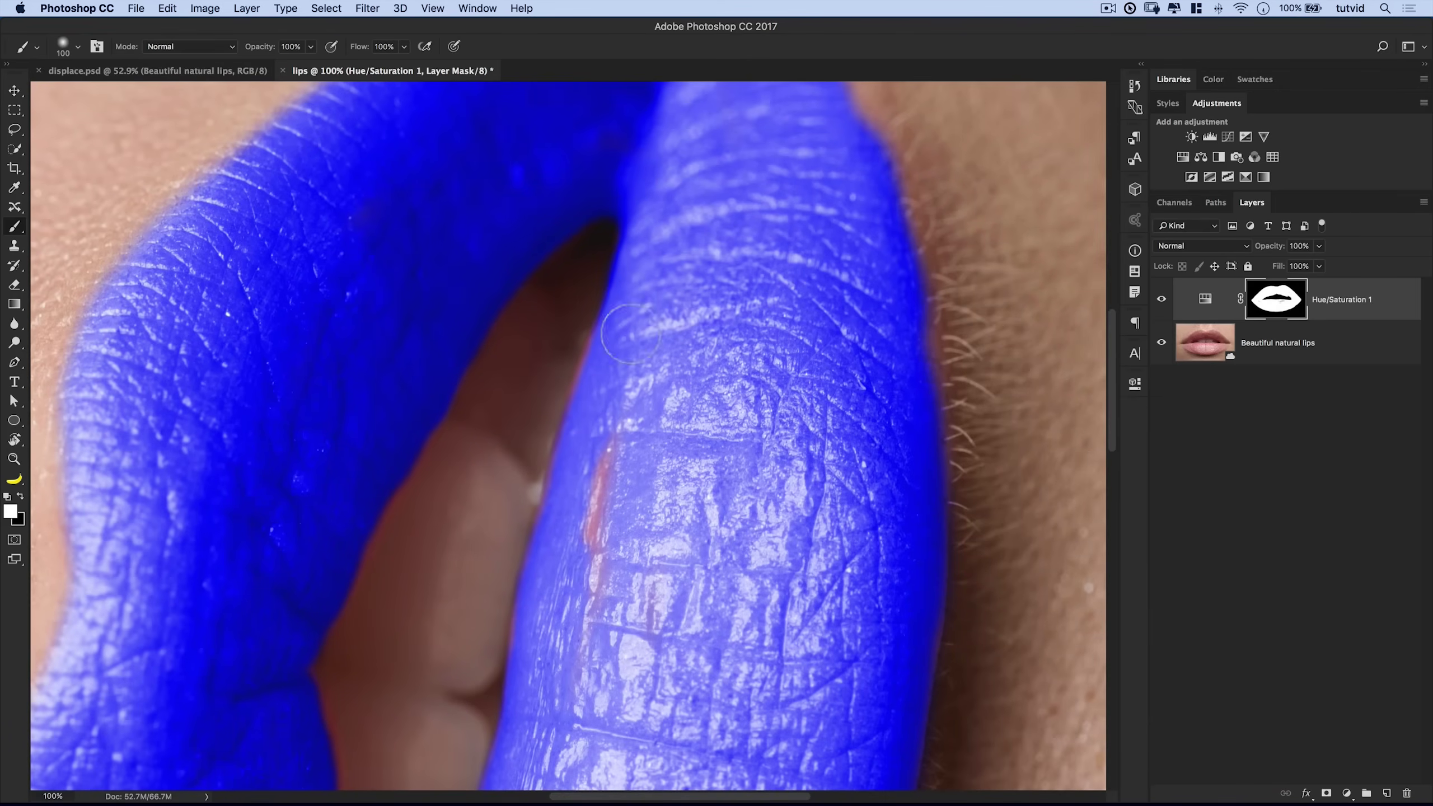
Display the layer mask on its own and paint its gray gaps inside the lips white with a 200 px brush
key(r)
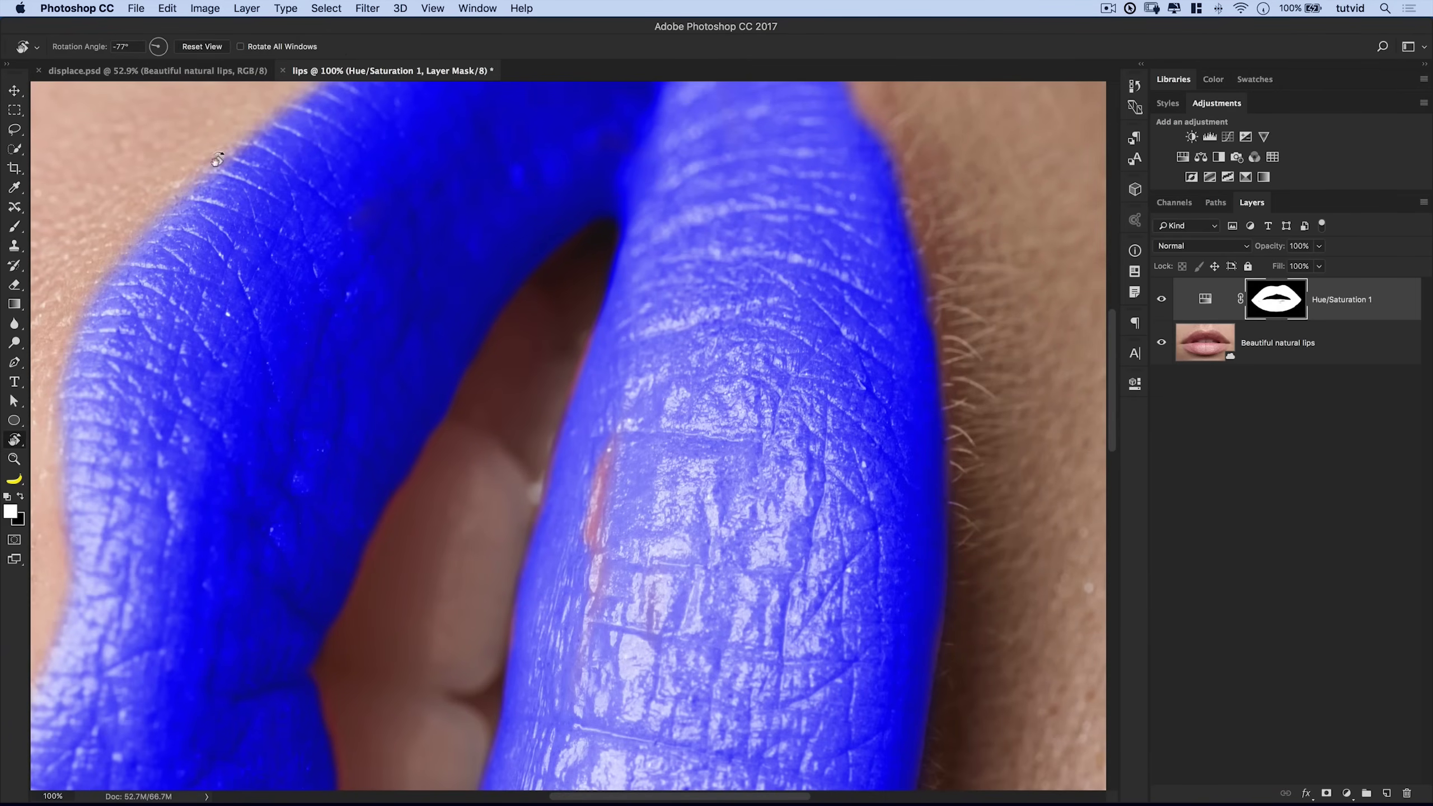
drag(573, 371, 752, 282)
key(b)
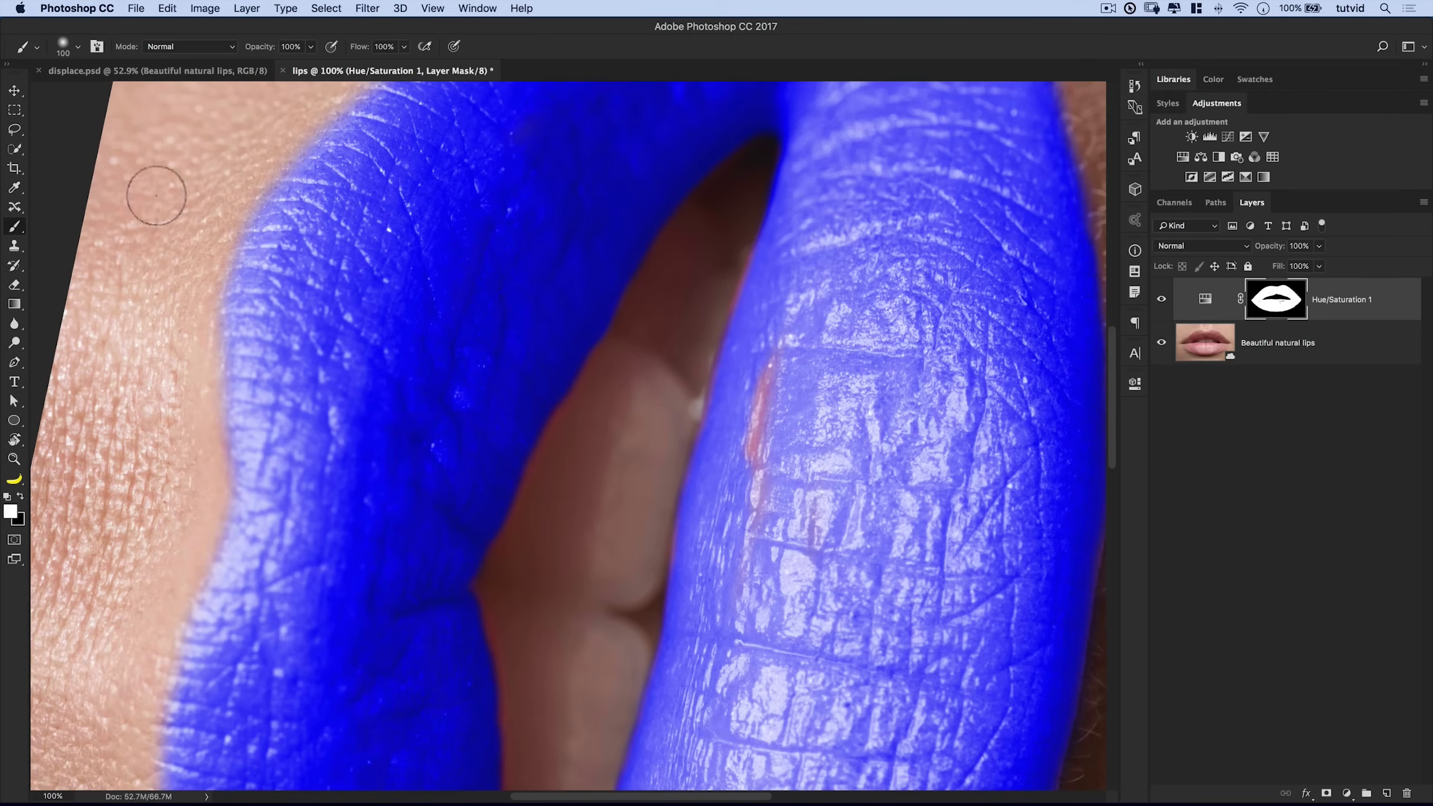
key(r)
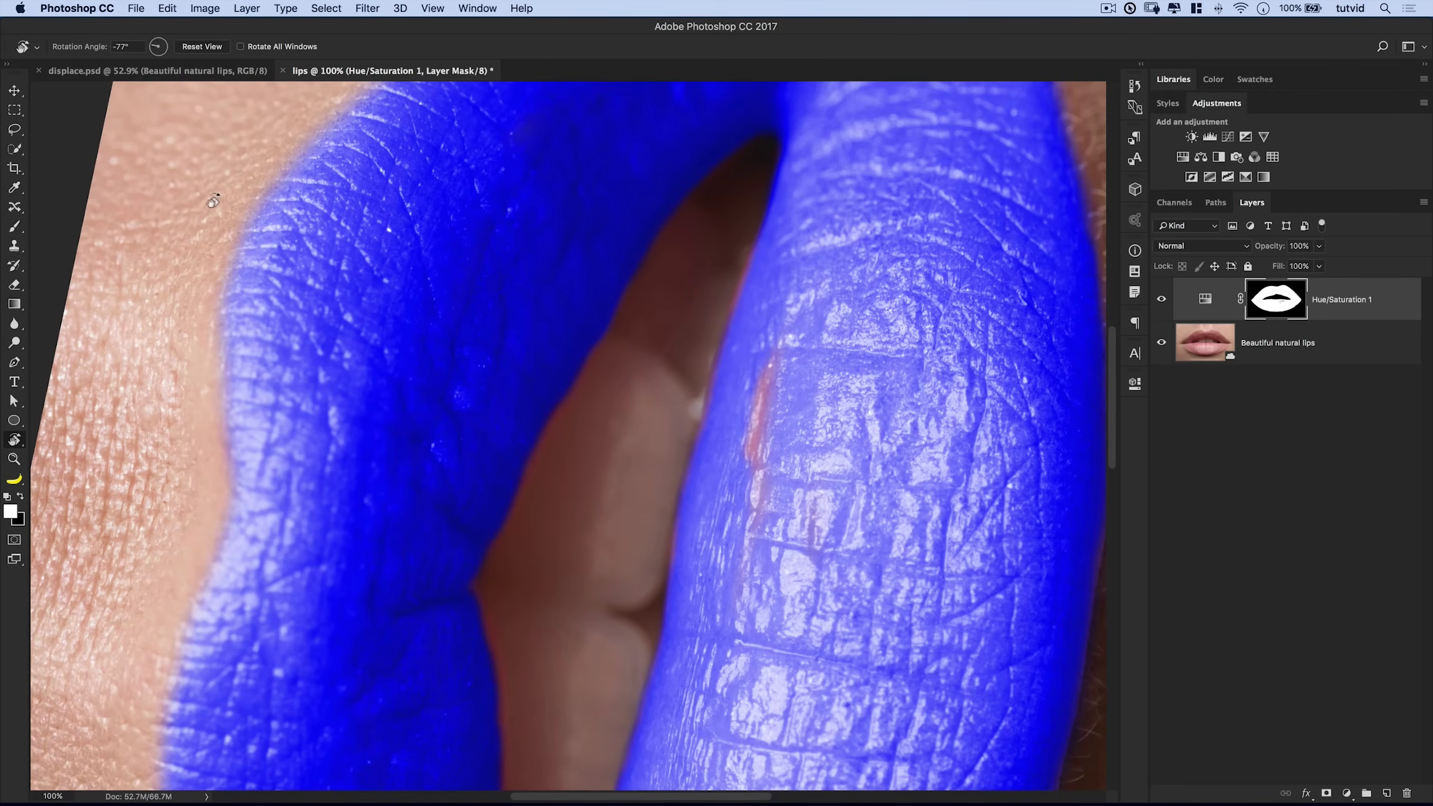
click(214, 50)
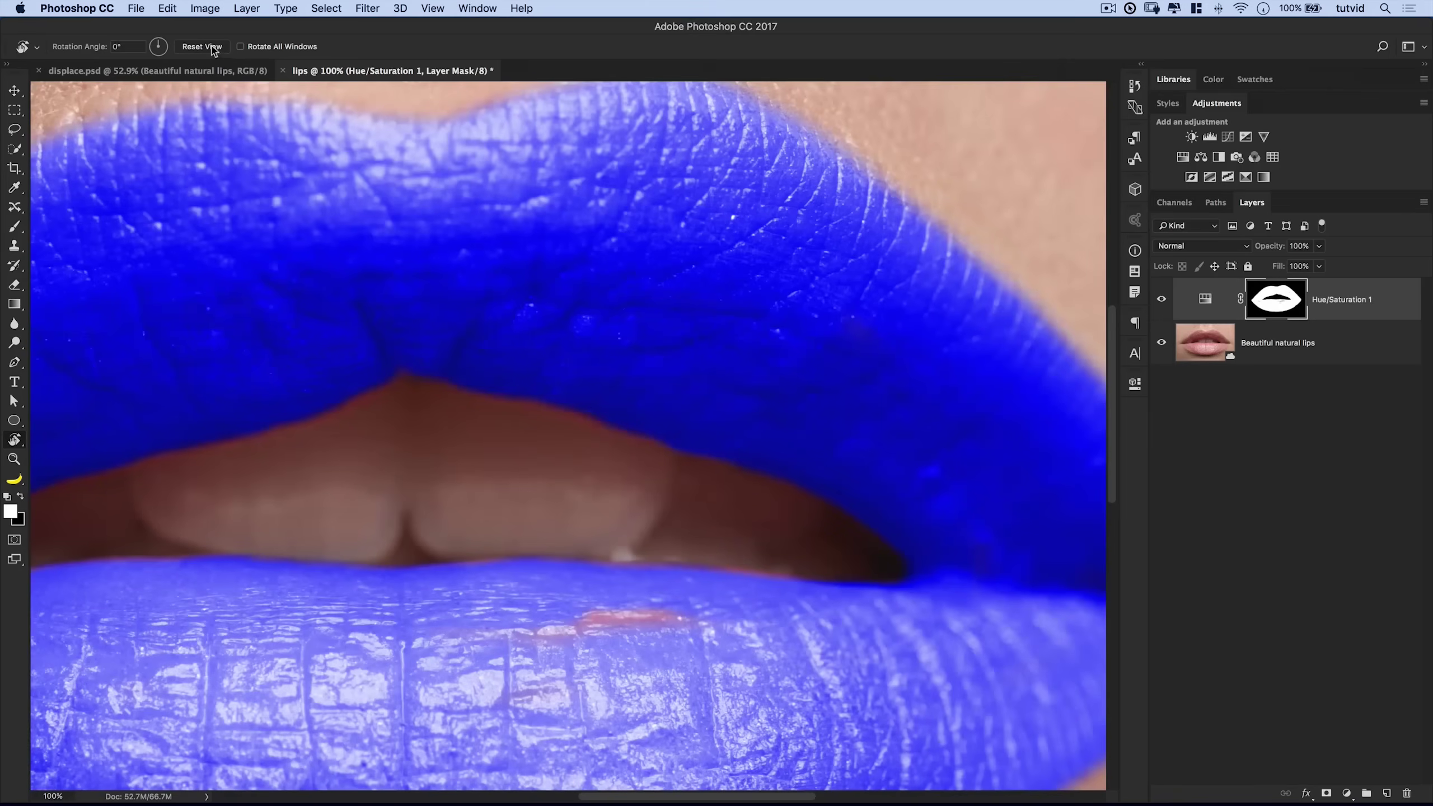
key(super+minus)
key(super+minus)
key(super+minus)
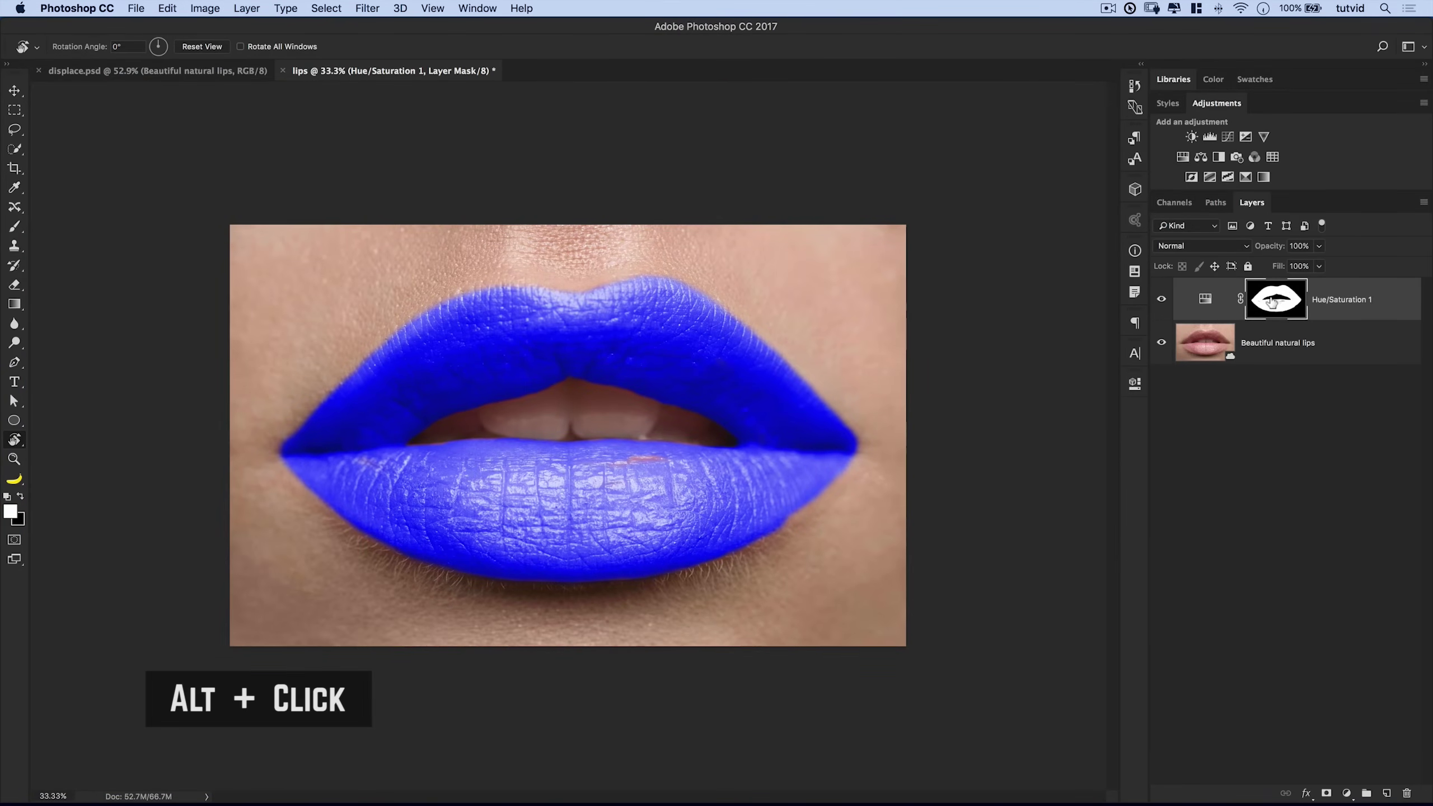
alt+click(1288, 299)
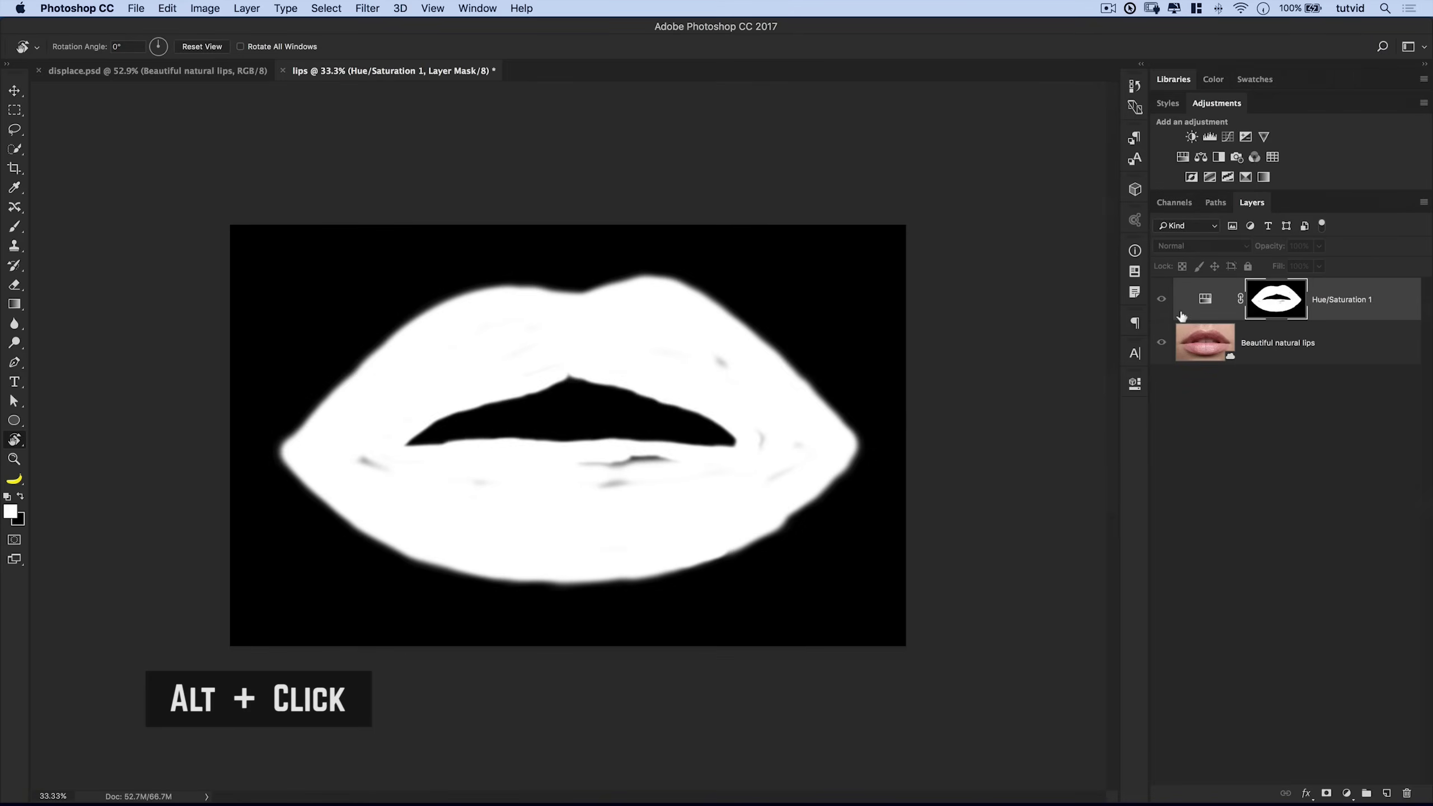
click(15, 229)
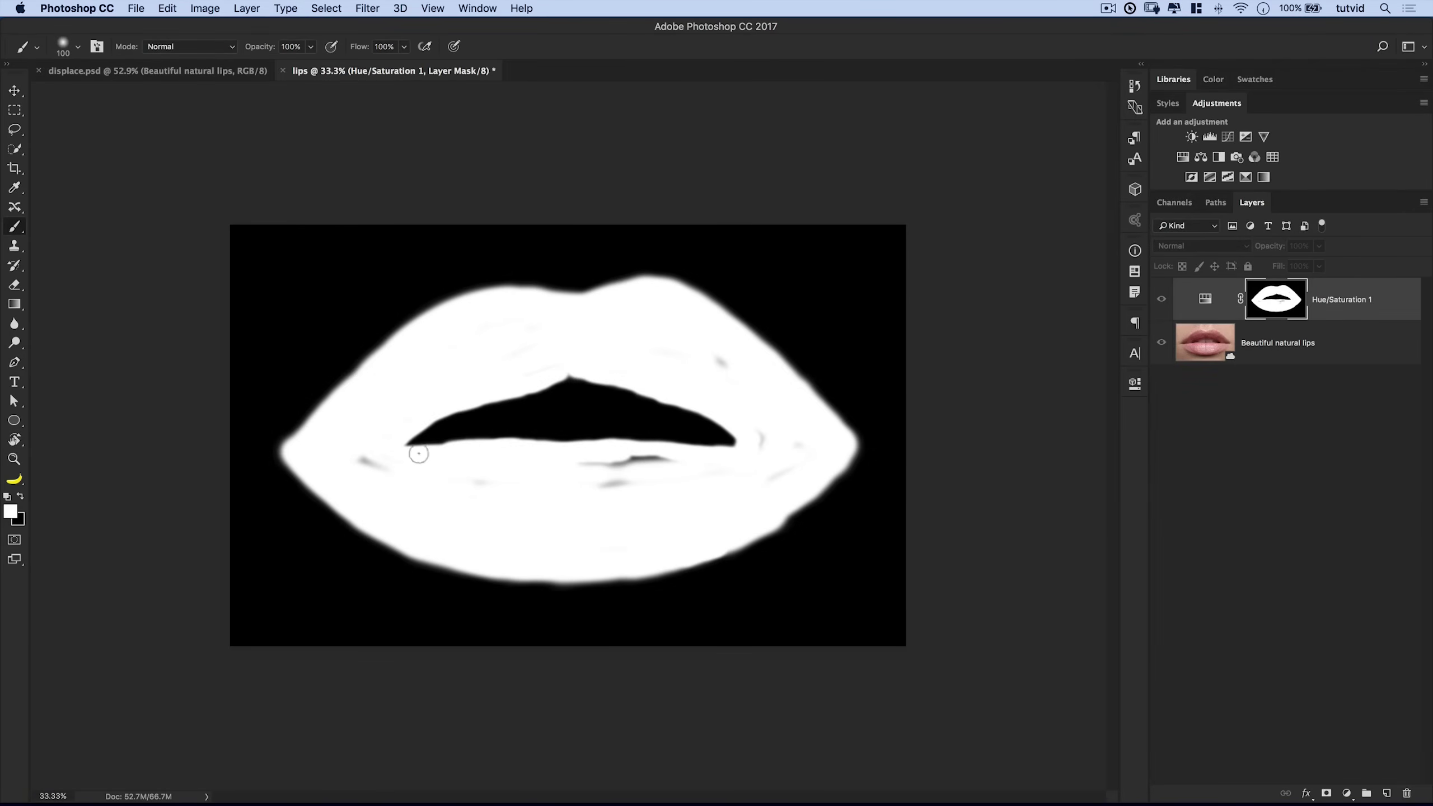
mouse_move(388, 475)
mouse_down()
mouse_move(591, 483)
mouse_move(678, 464)
mouse_move(770, 478)
mouse_move(762, 437)
mouse_move(707, 355)
mouse_up()
mouse_move(524, 368)
mouse_down()
mouse_move(517, 330)
mouse_move(371, 429)
mouse_up()
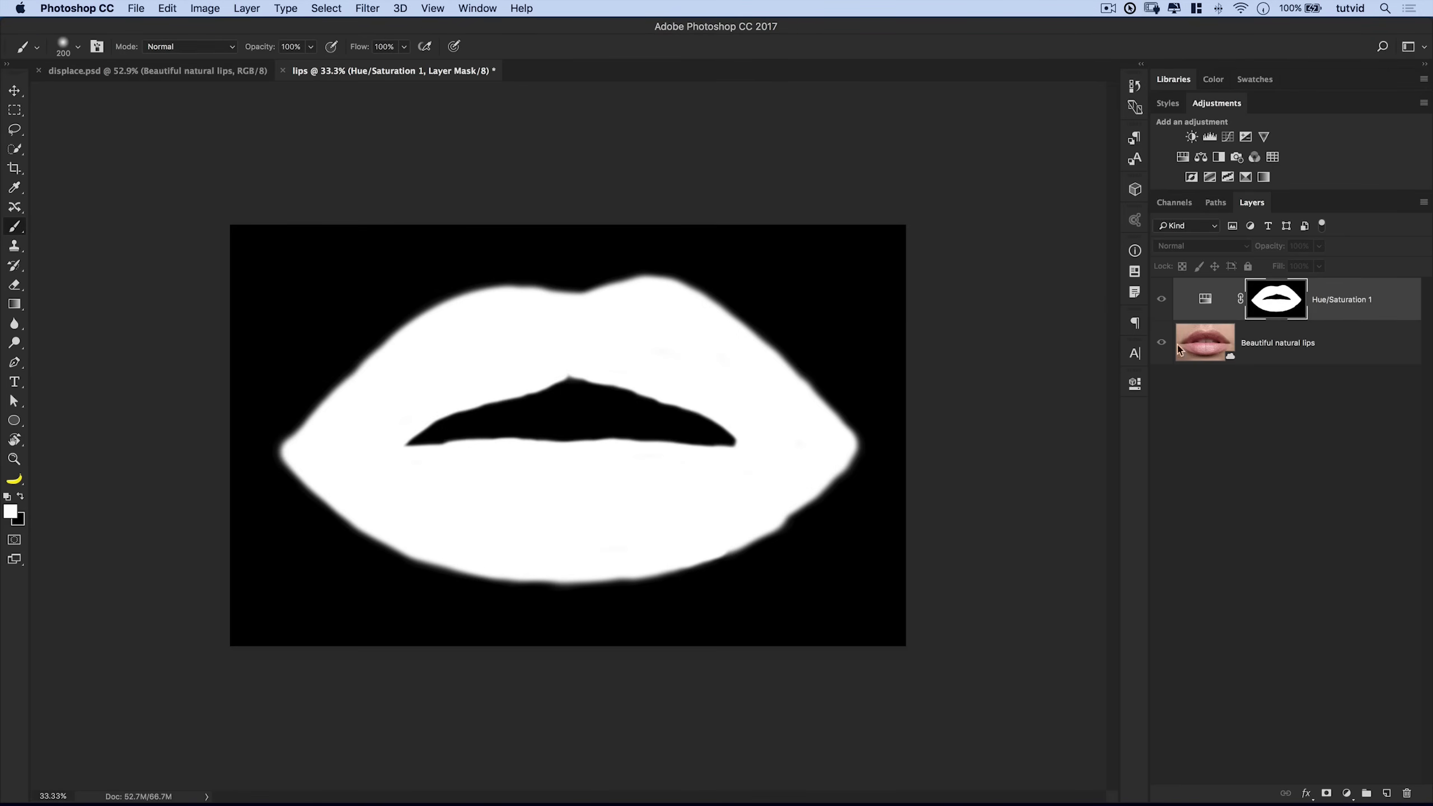
alt+click(1276, 300)
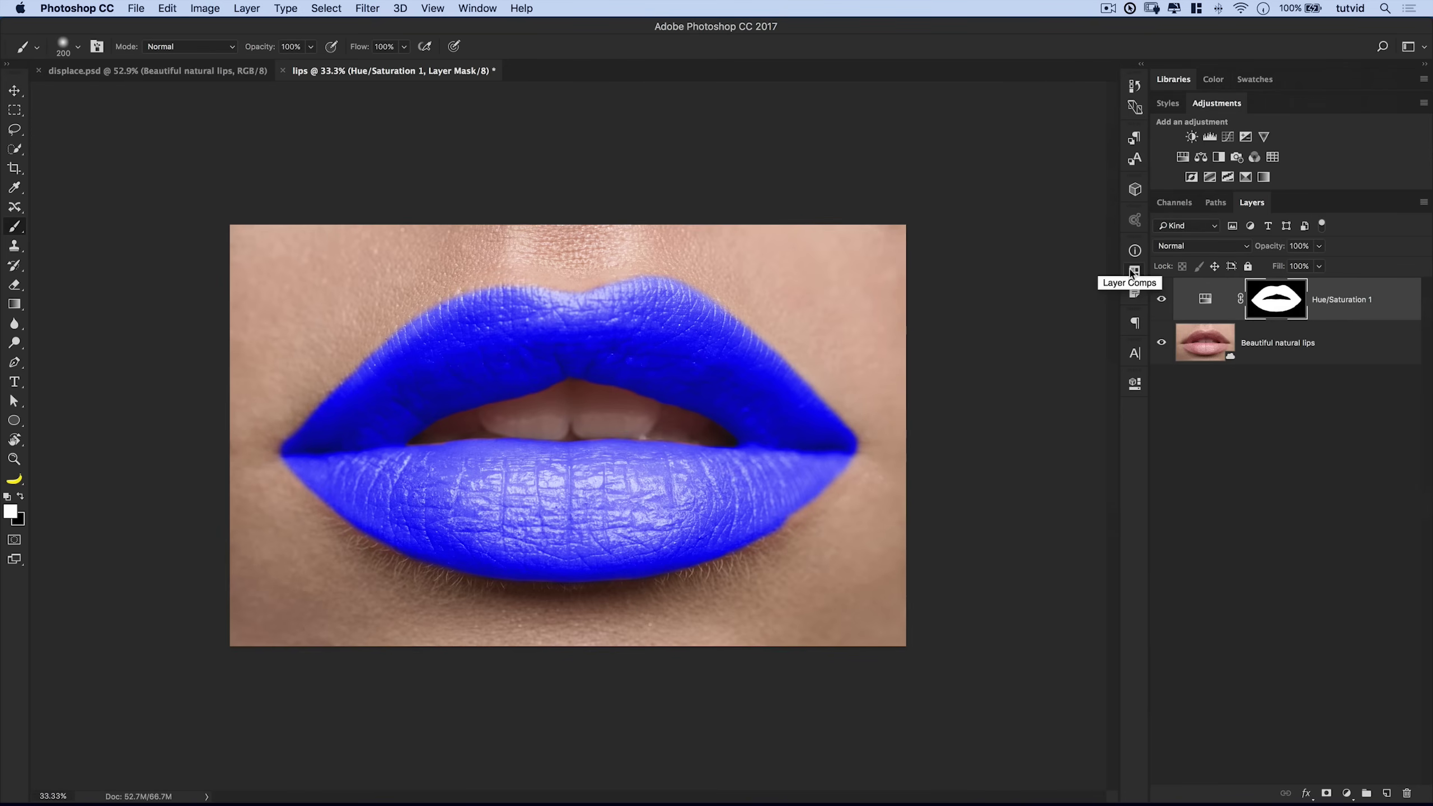
Change the Hue/Saturation adjustment to hue 356 and lightness -50 for deep red lips
click(1200, 305)
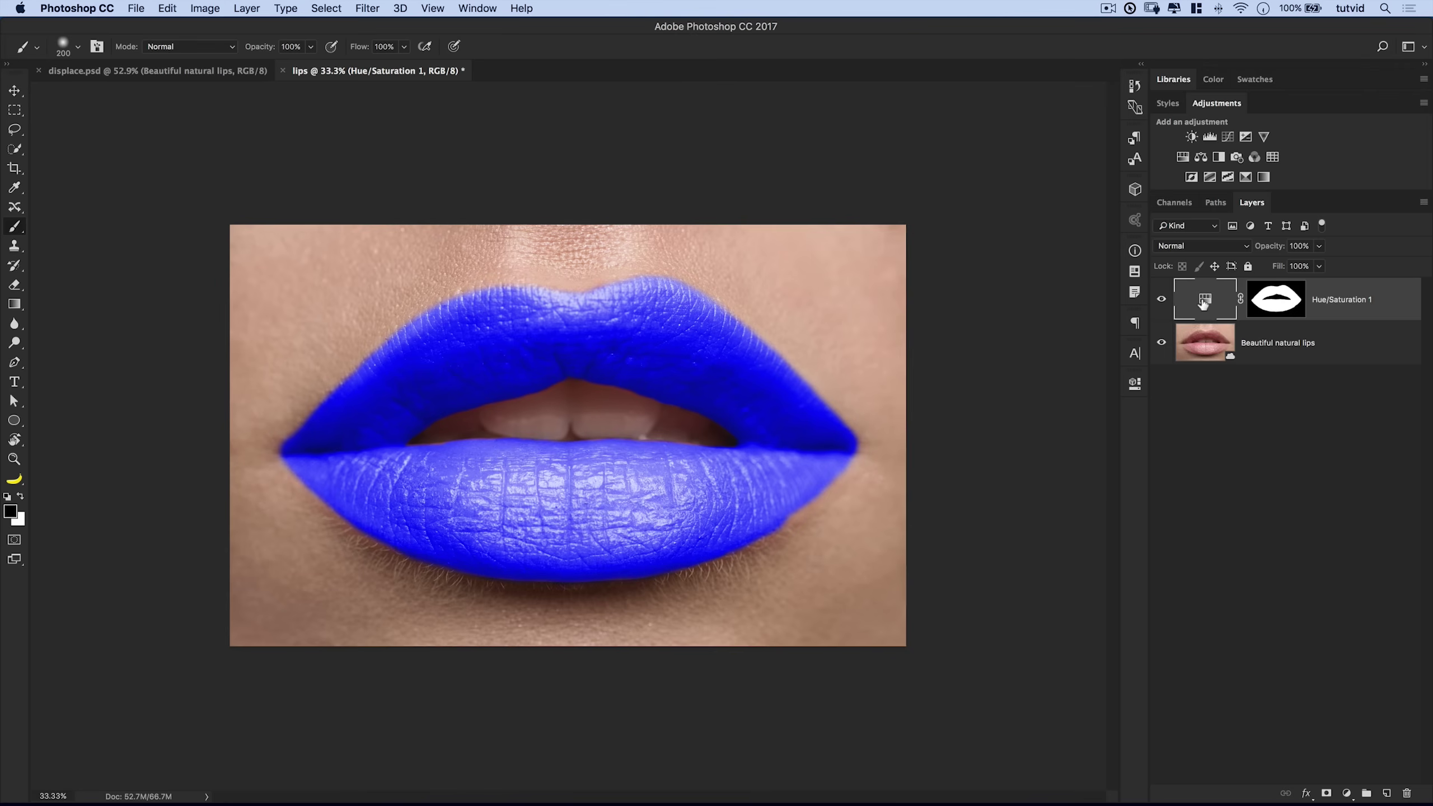
double_click(1203, 304)
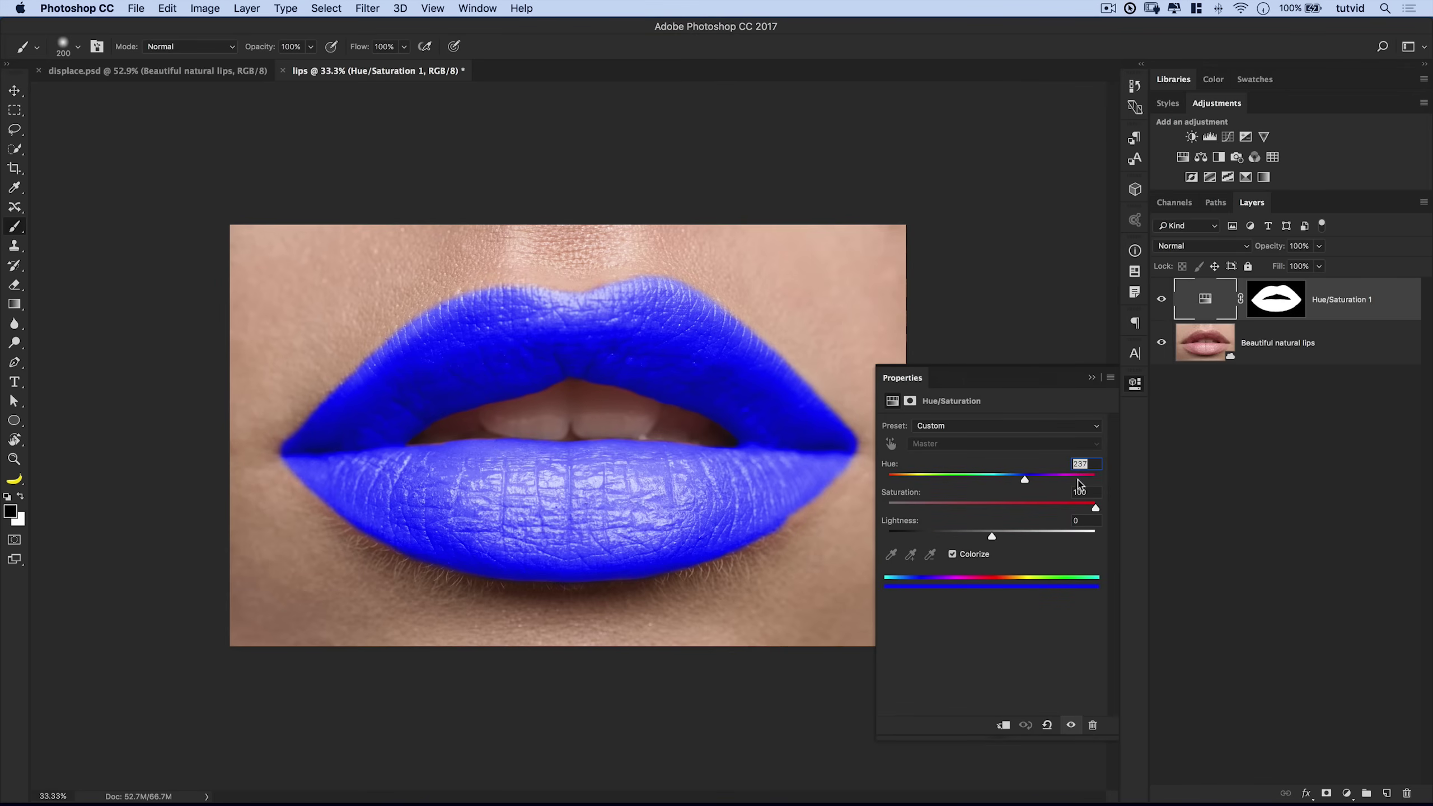
drag(1073, 479, 1083, 480)
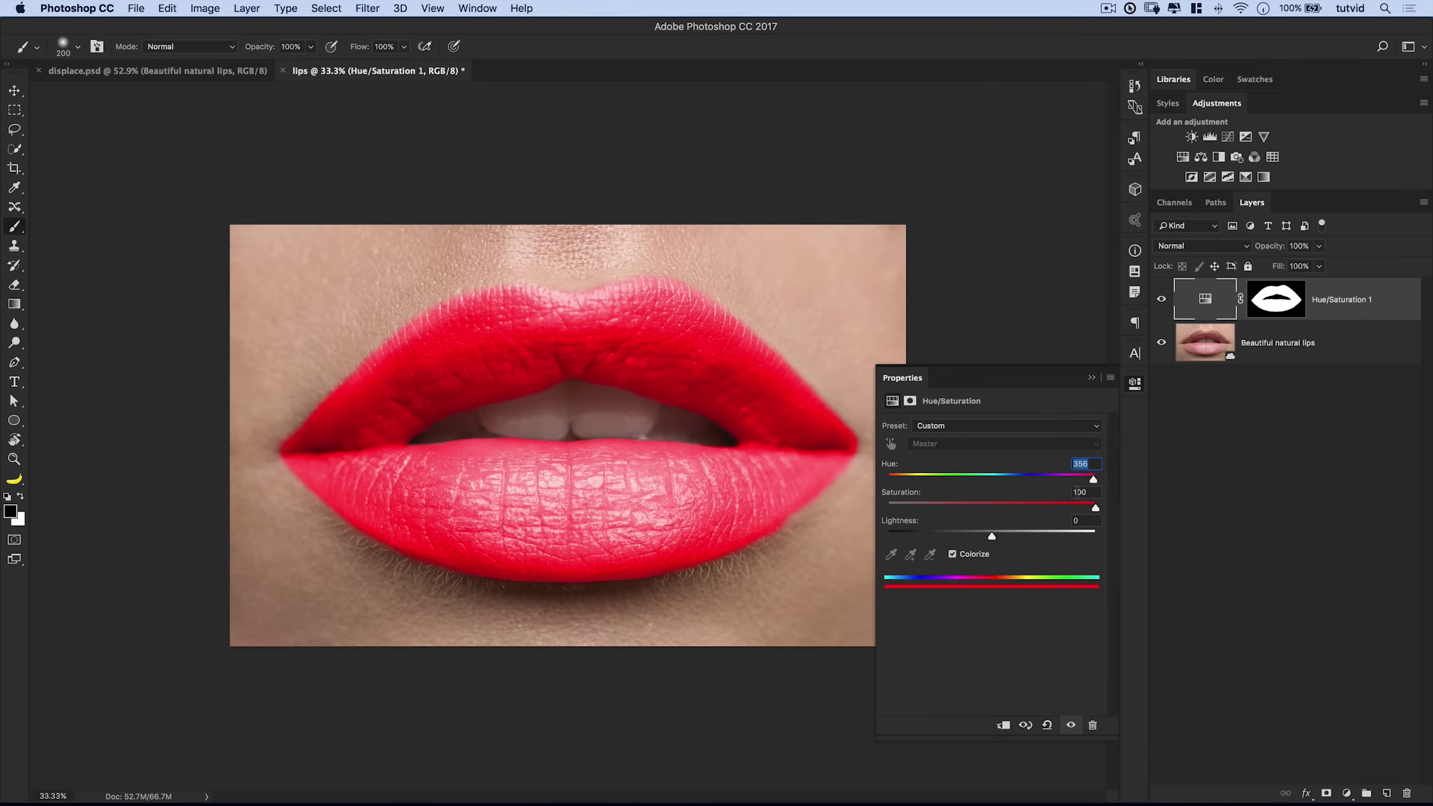
drag(992, 536, 945, 539)
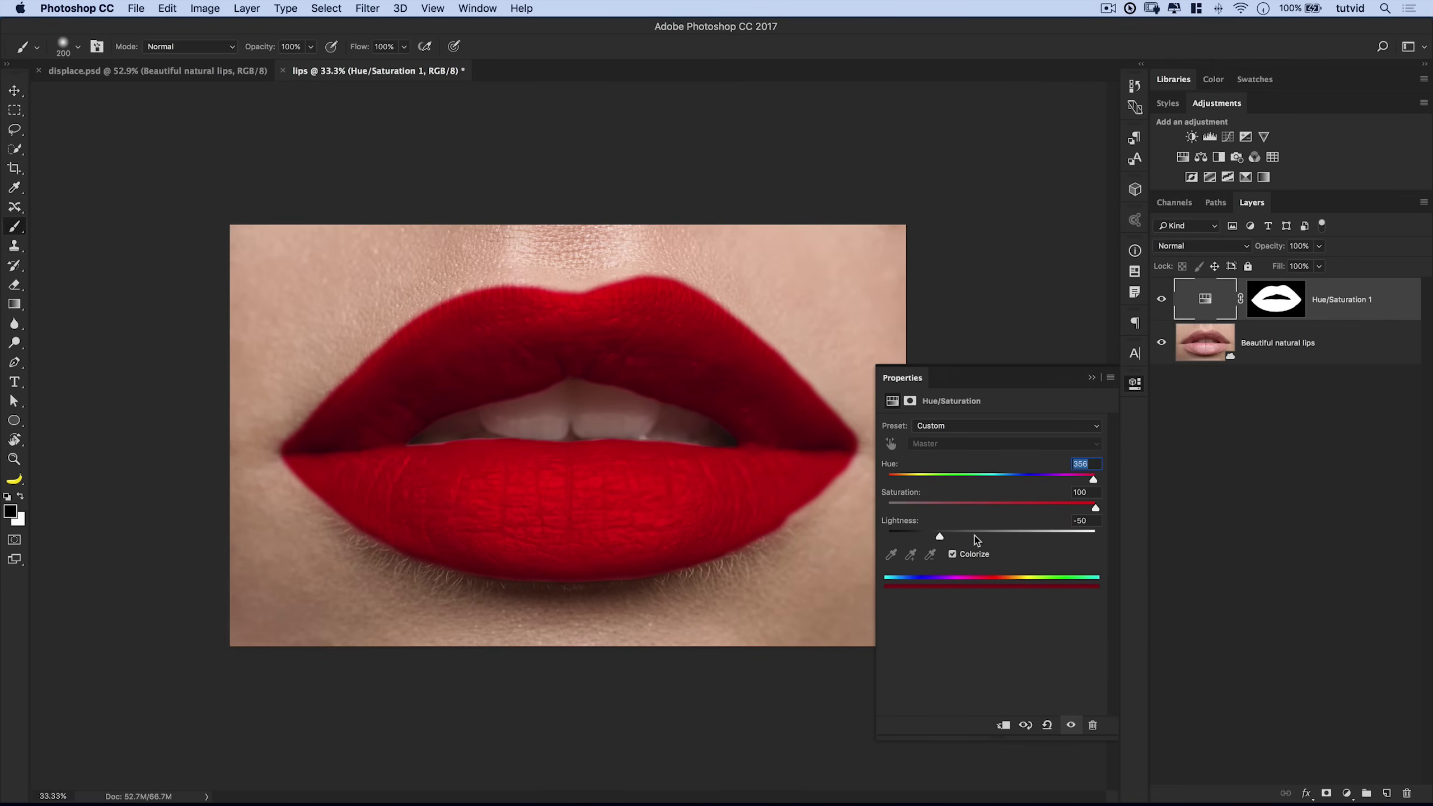
click(1135, 386)
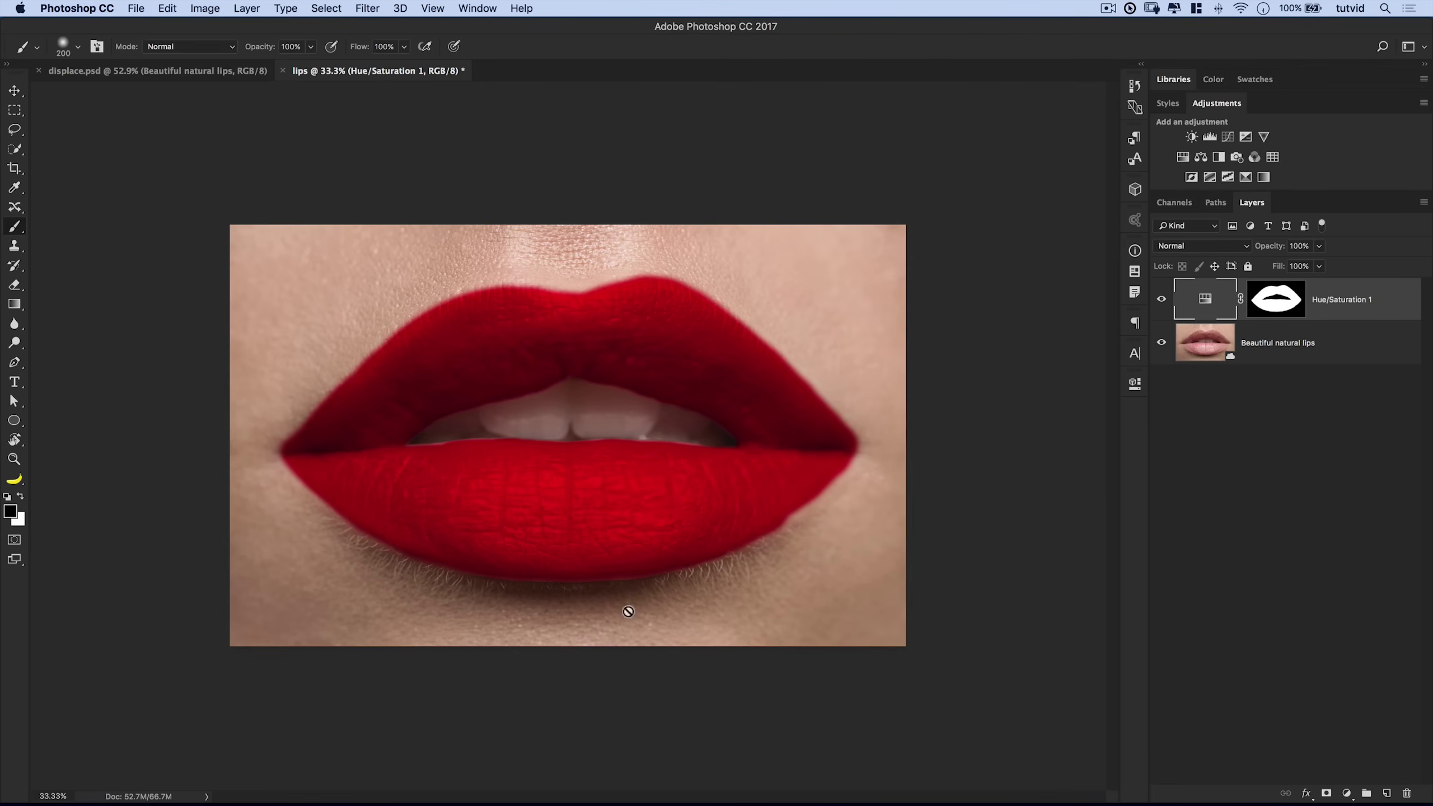
Target the layer mask and touch up the lower lip's inner edge in white with an 80 px brush
key(z)
click(480, 489)
click(448, 480)
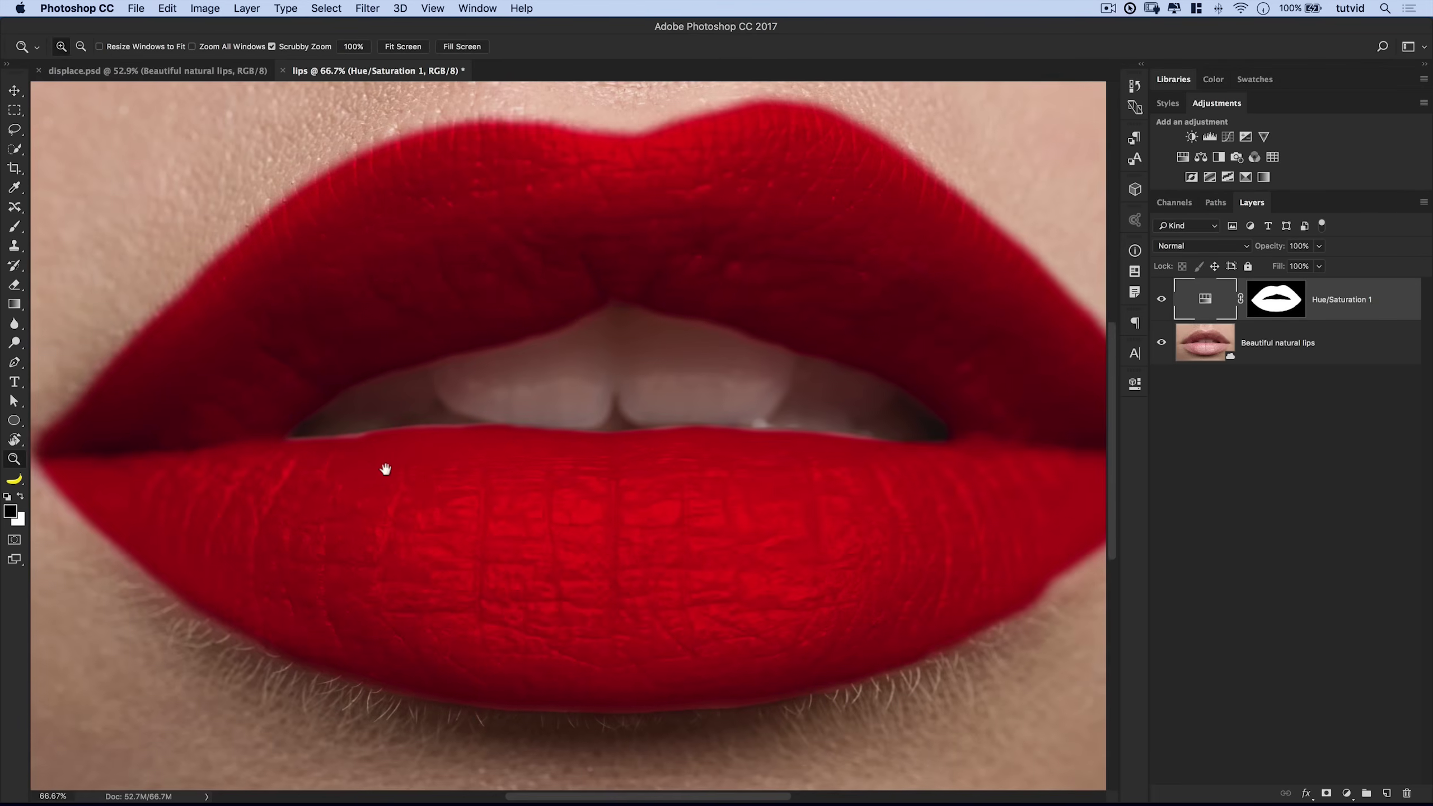
drag(937, 457, 777, 416)
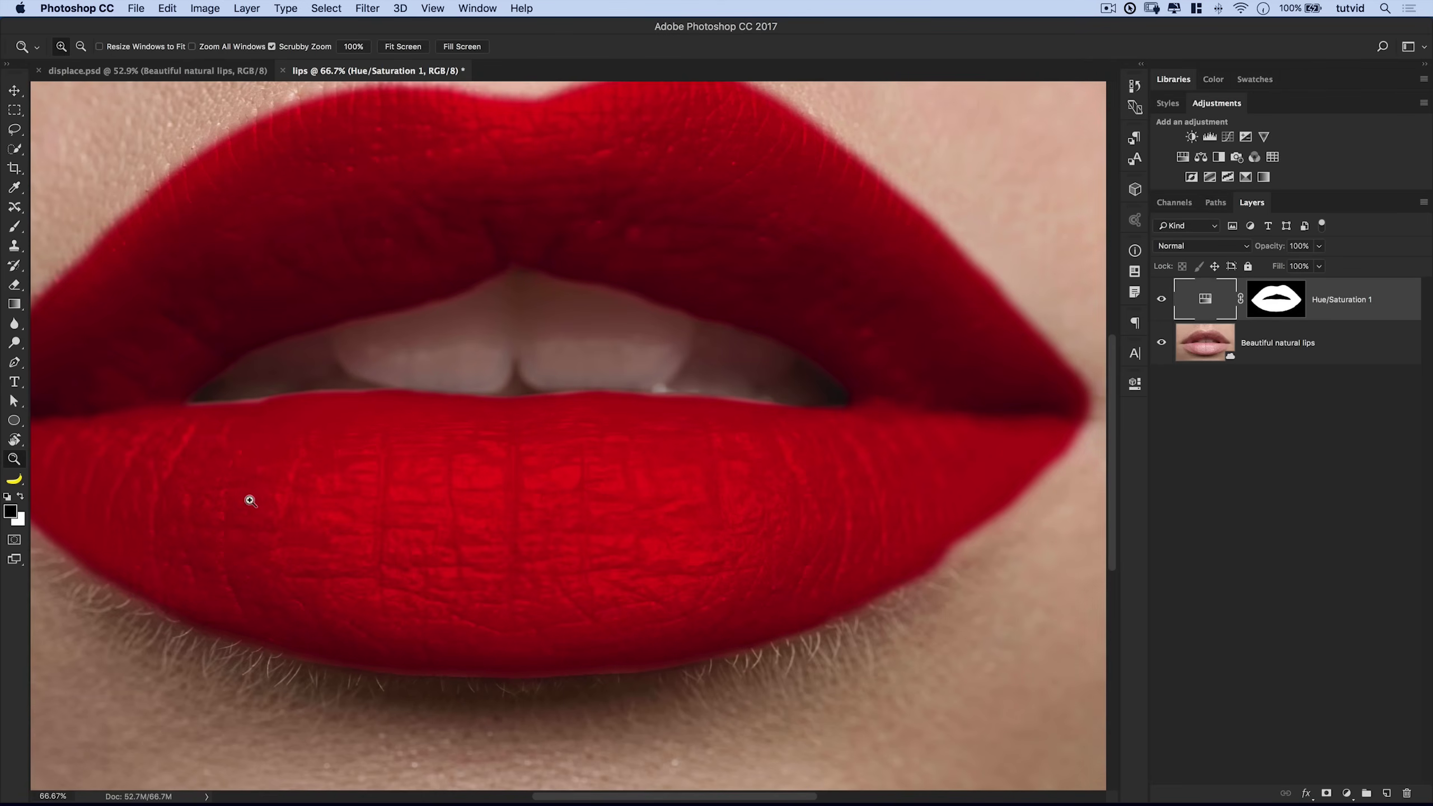
key(b)
click(1273, 296)
key(x)
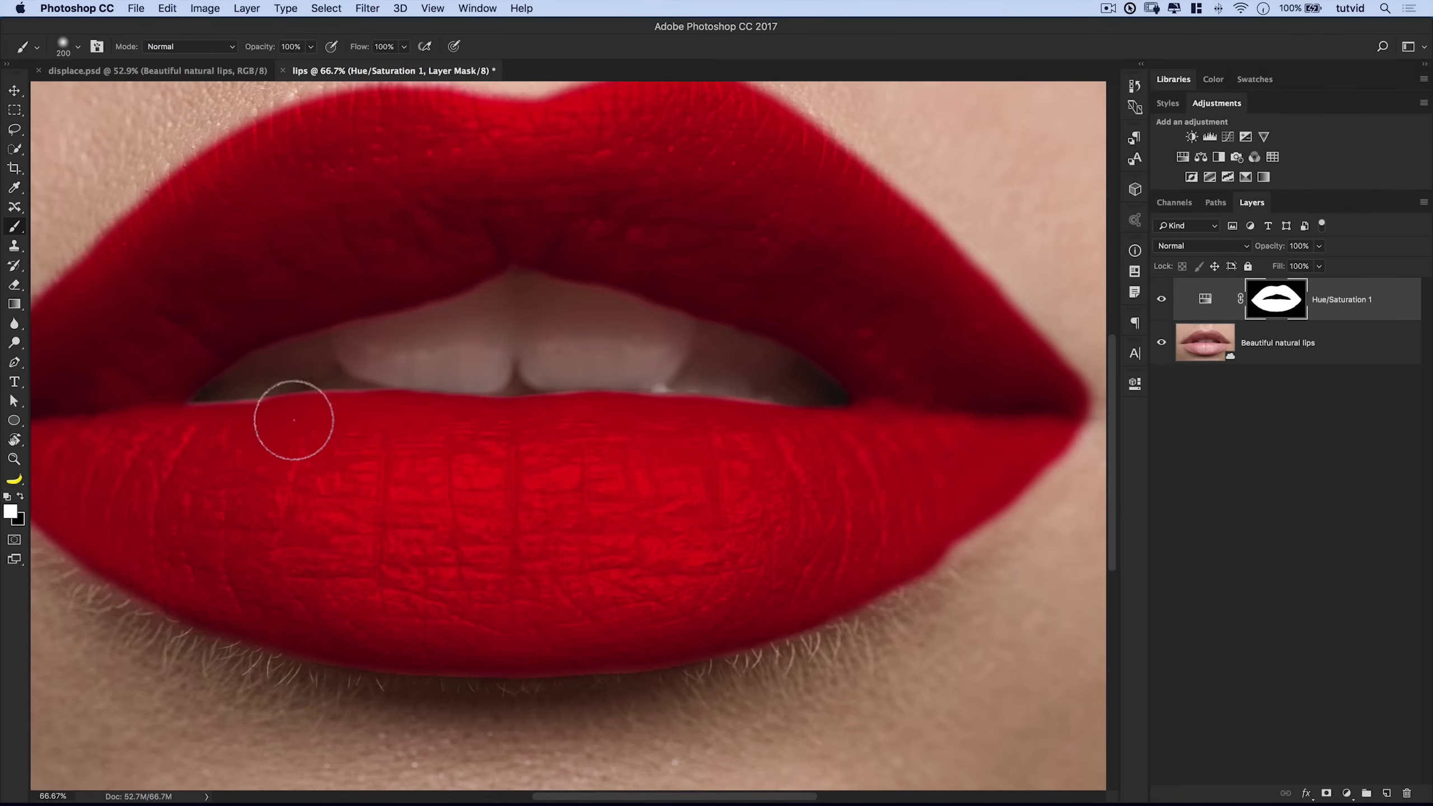
key(bracketleft)
key(bracketleft)
key(bracketleft)
key(bracketleft)
key(bracketleft)
key(bracketleft)
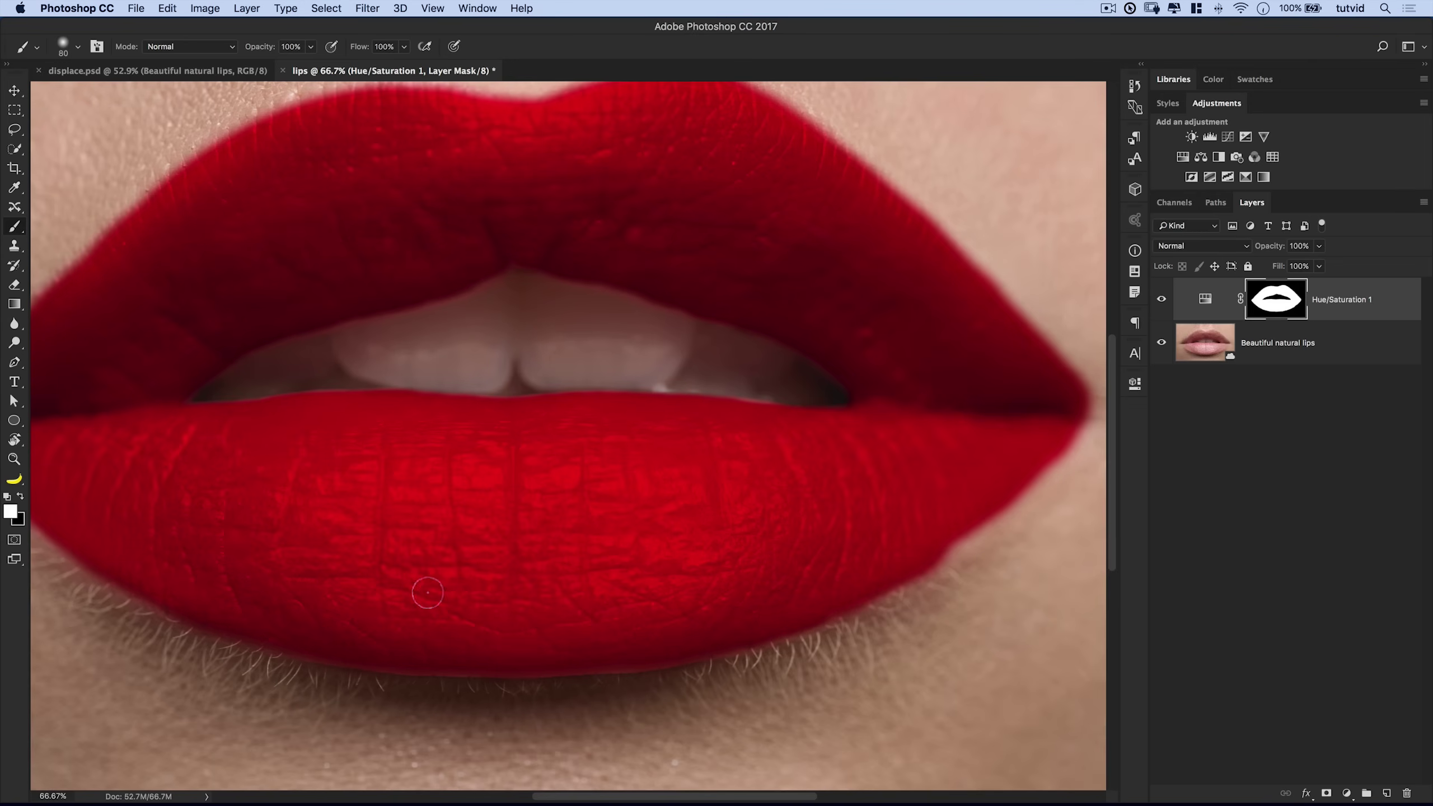
Set the mask brush to 125 px and inspect the lips' outer edges out to the far mouth corner for uncovered areas
key(bracketright)
key(bracketright)
key(bracketright)
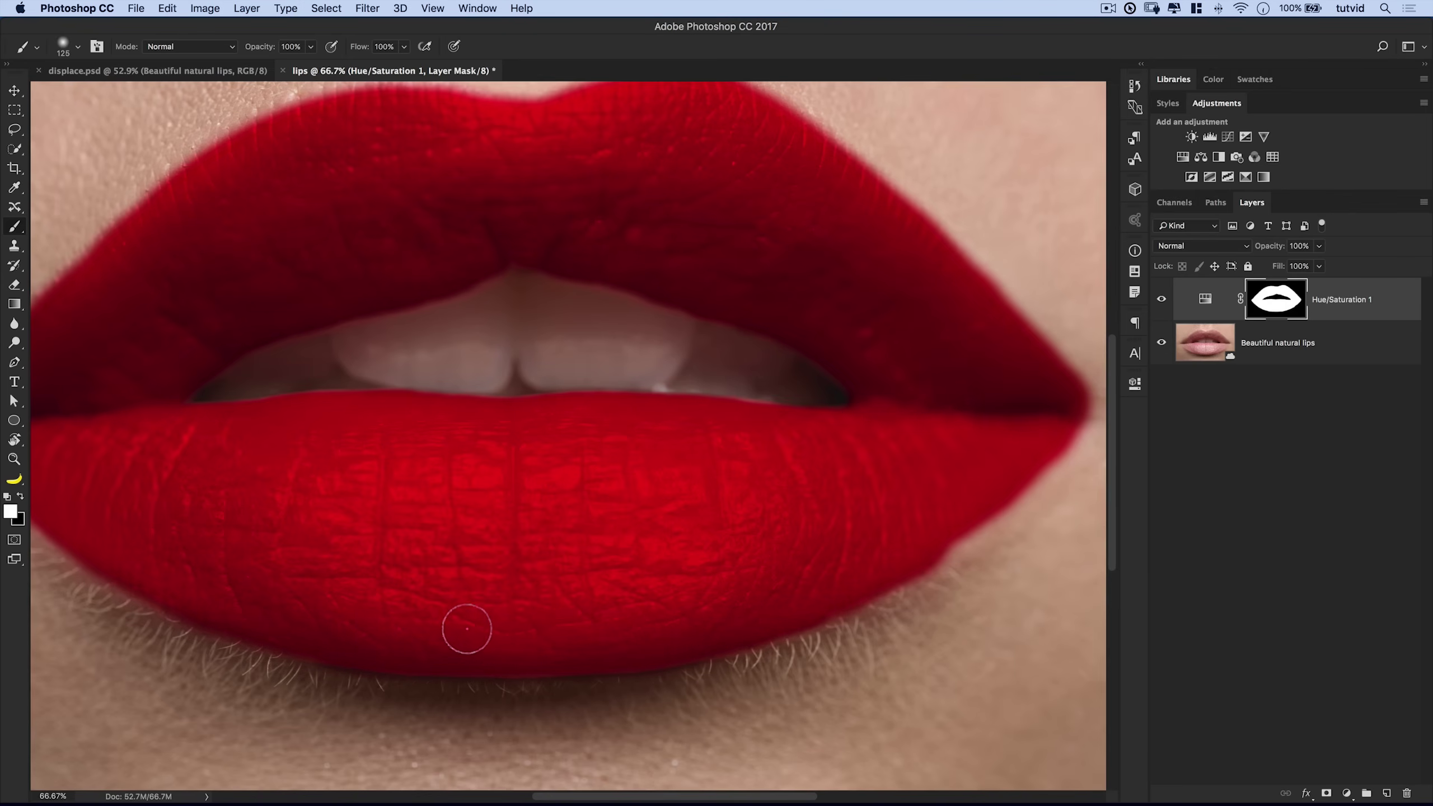
key(x)
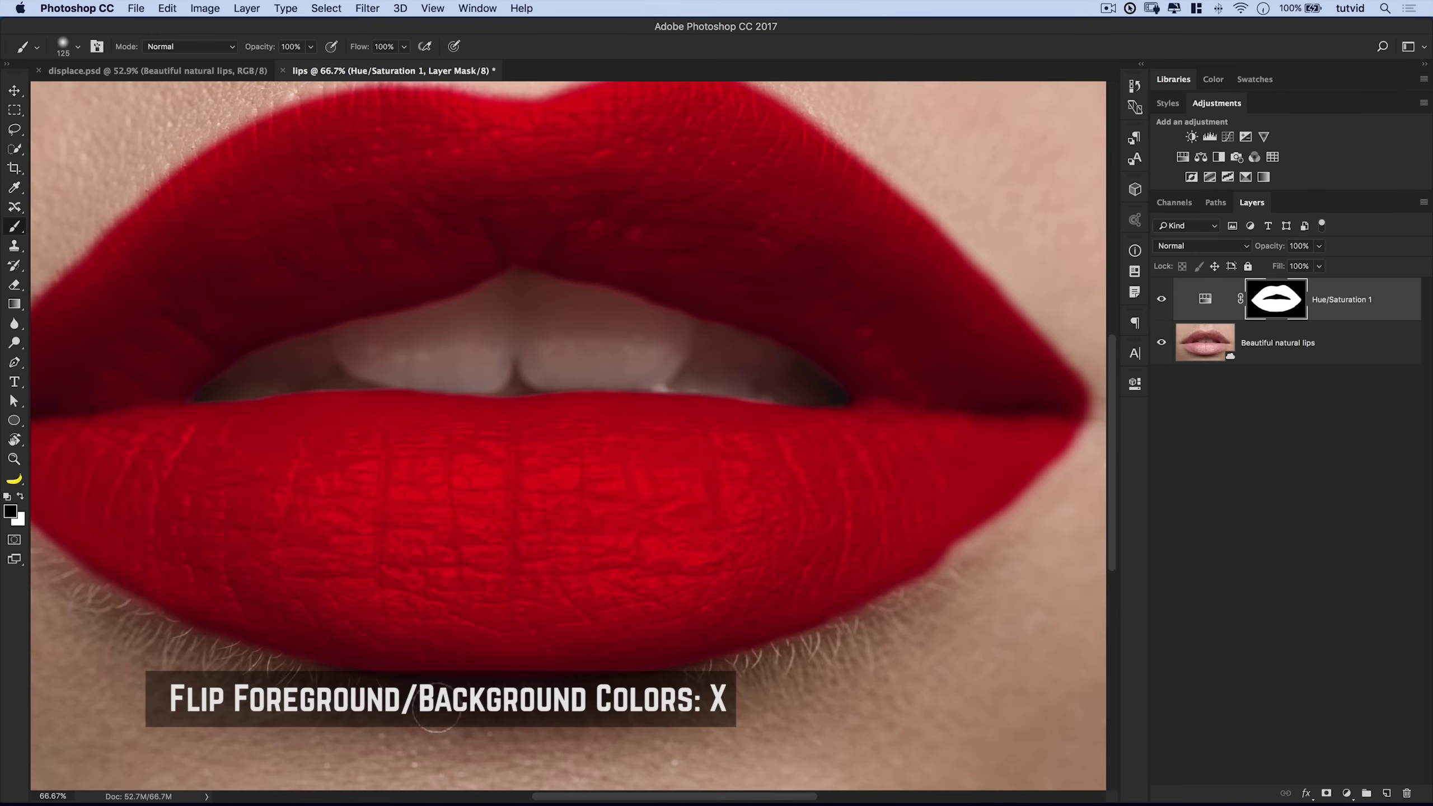
key(x)
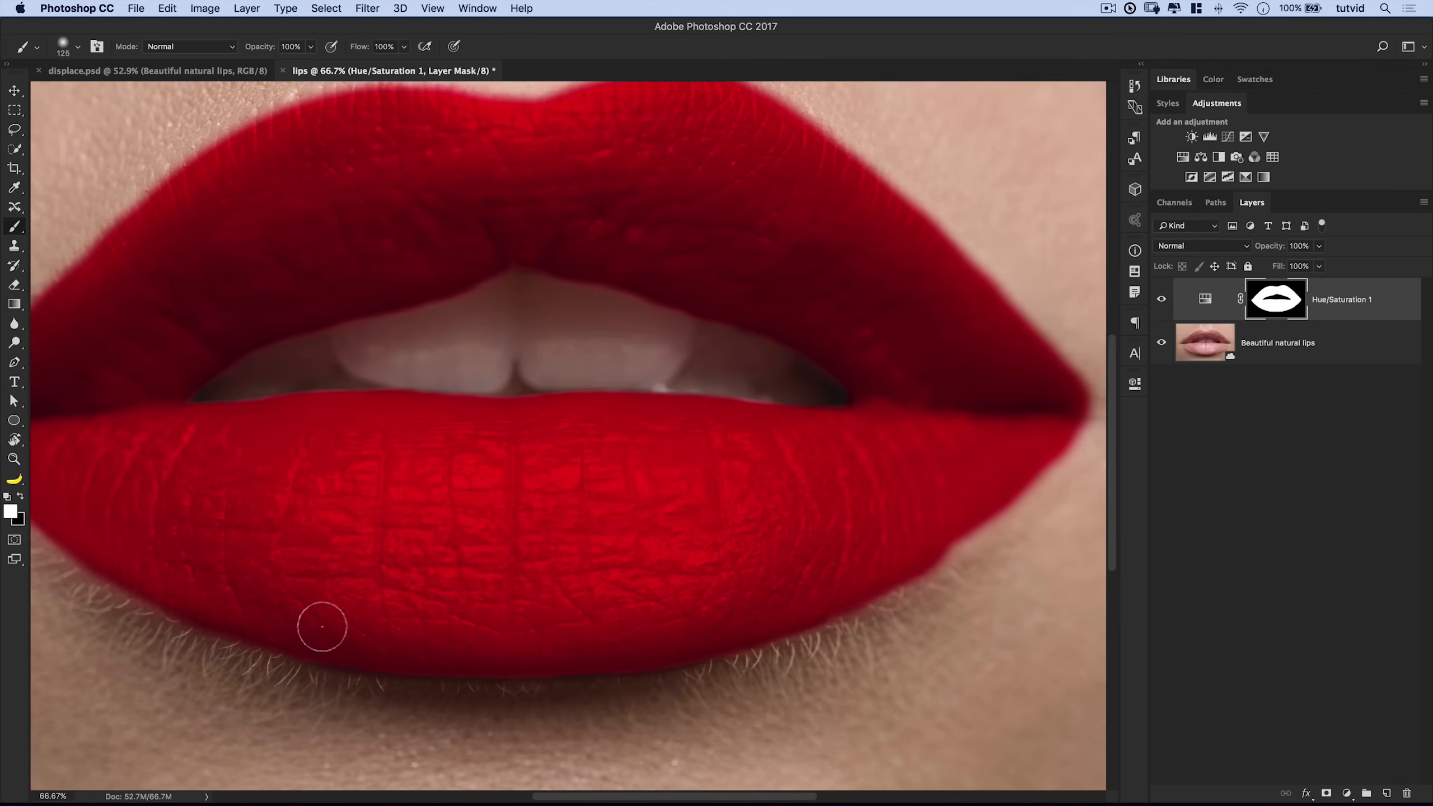
drag(227, 563, 505, 544)
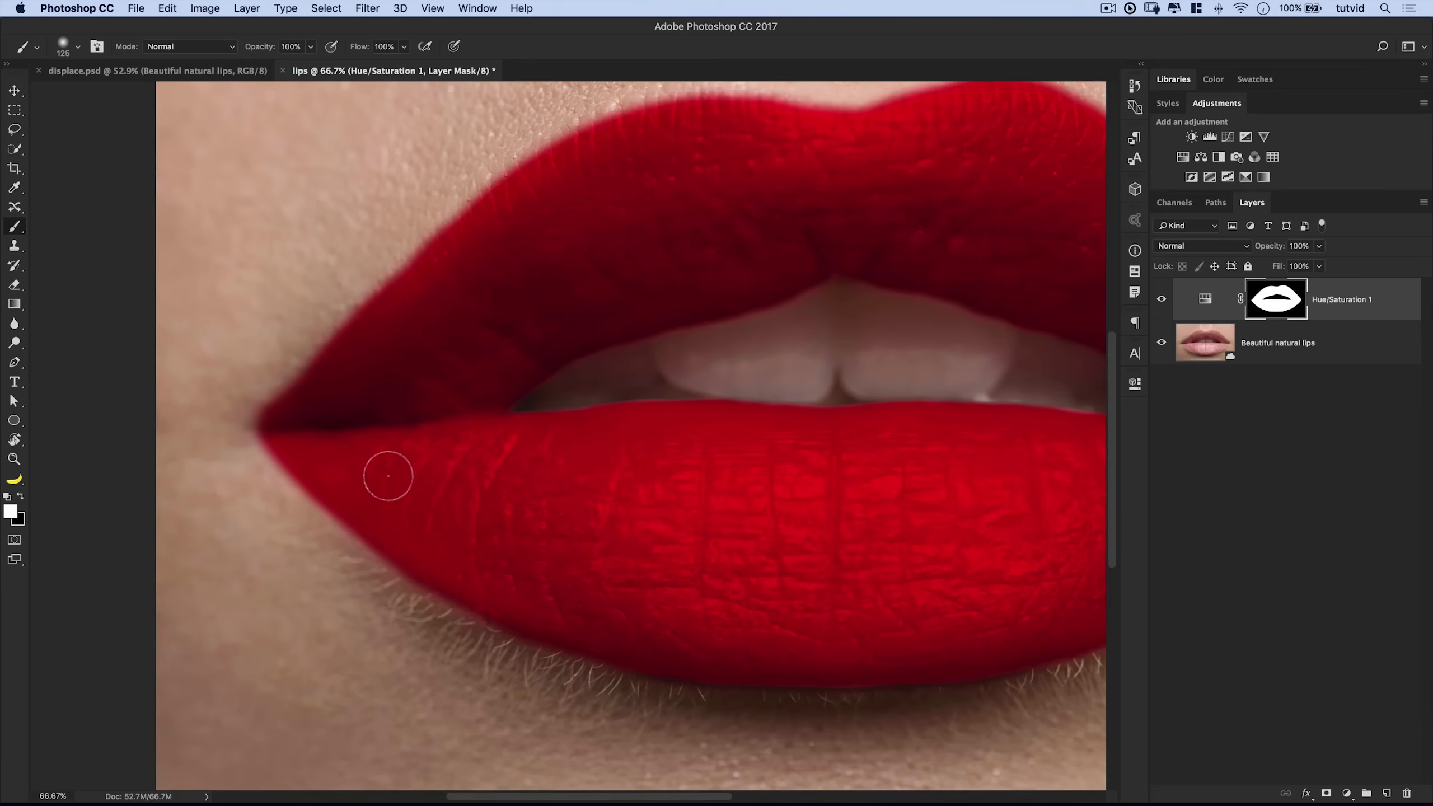
drag(522, 517, 354, 528)
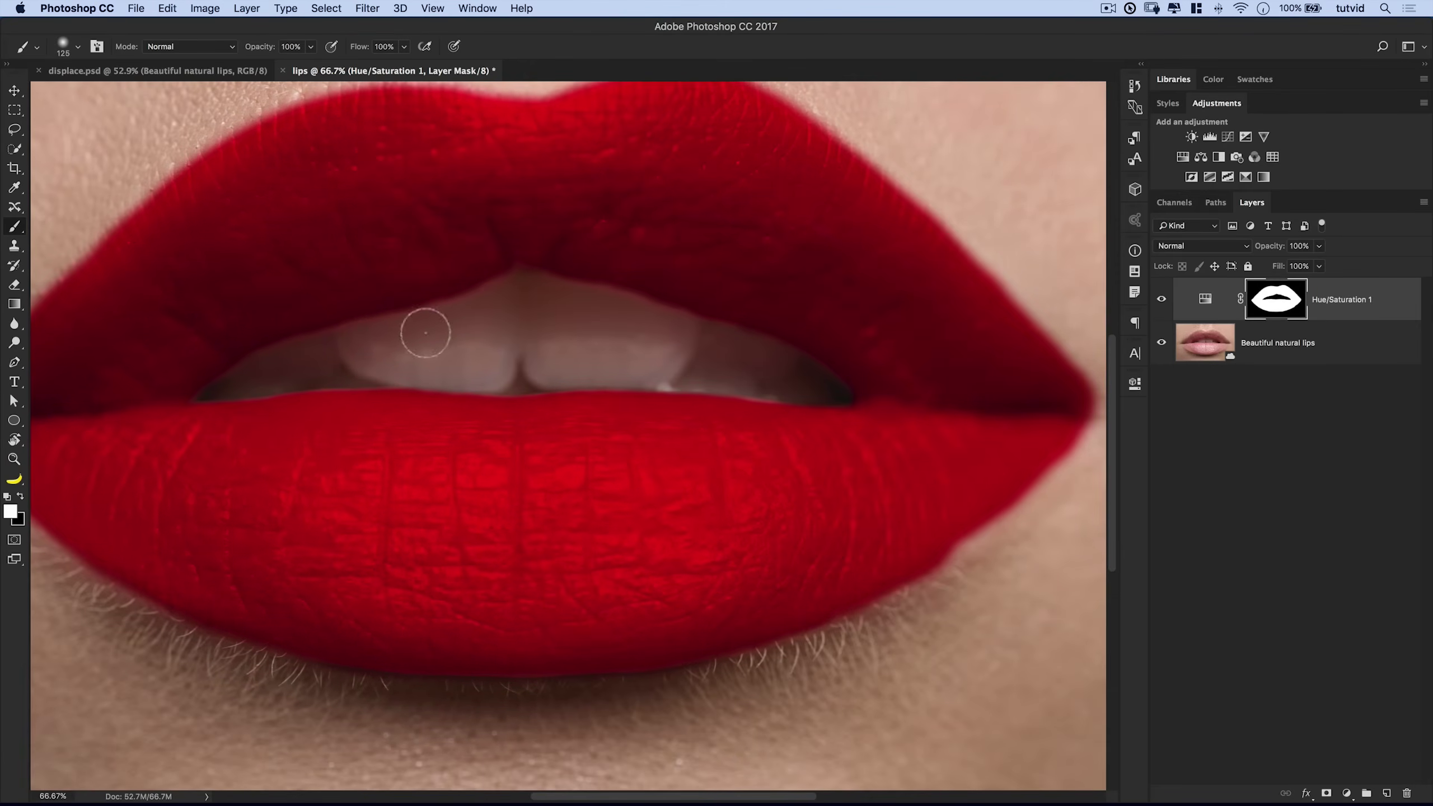
key(super+minus)
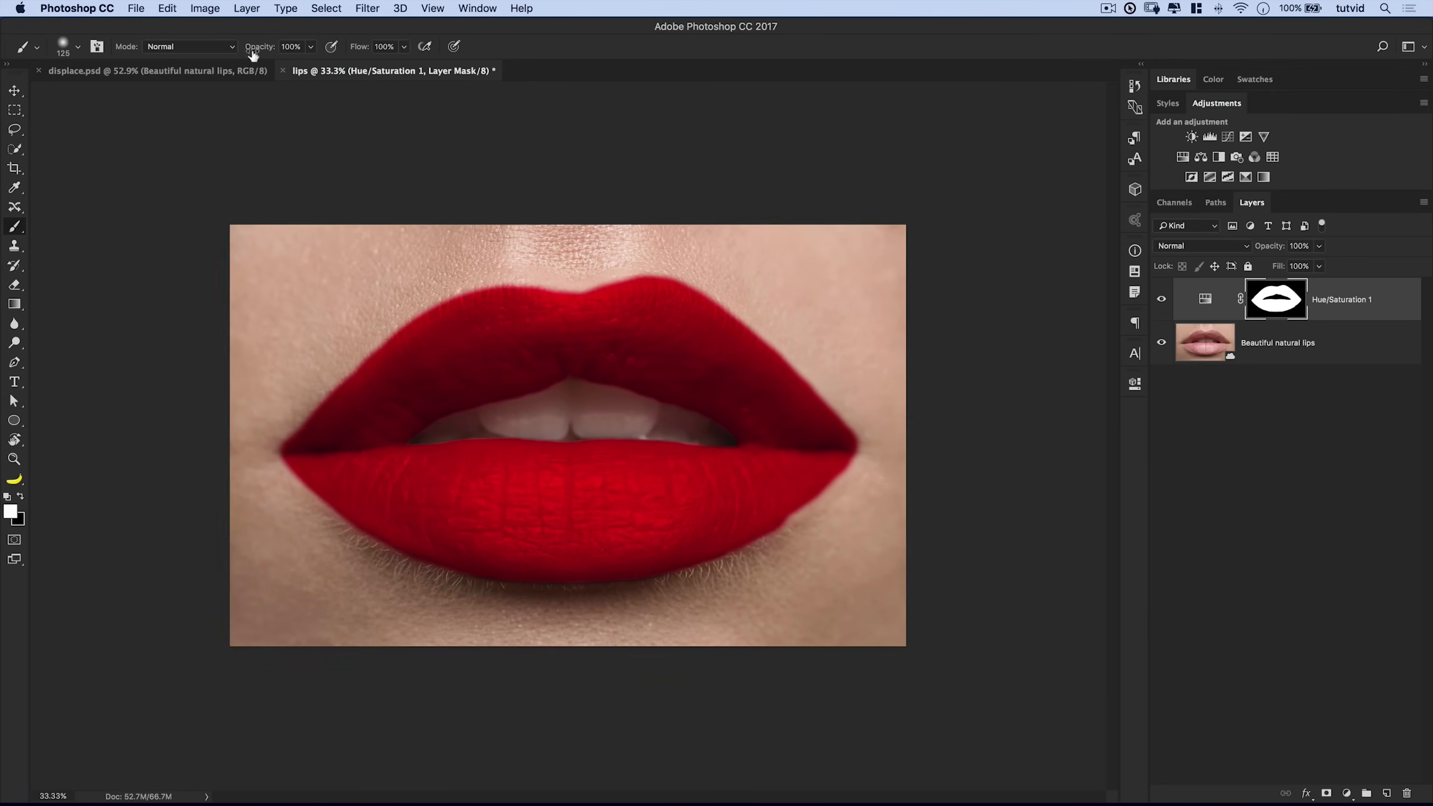
Open the Hue/Saturation layer's blending options and lower the Underlying Layer highlight limit of Blend If to 224
click(246, 8)
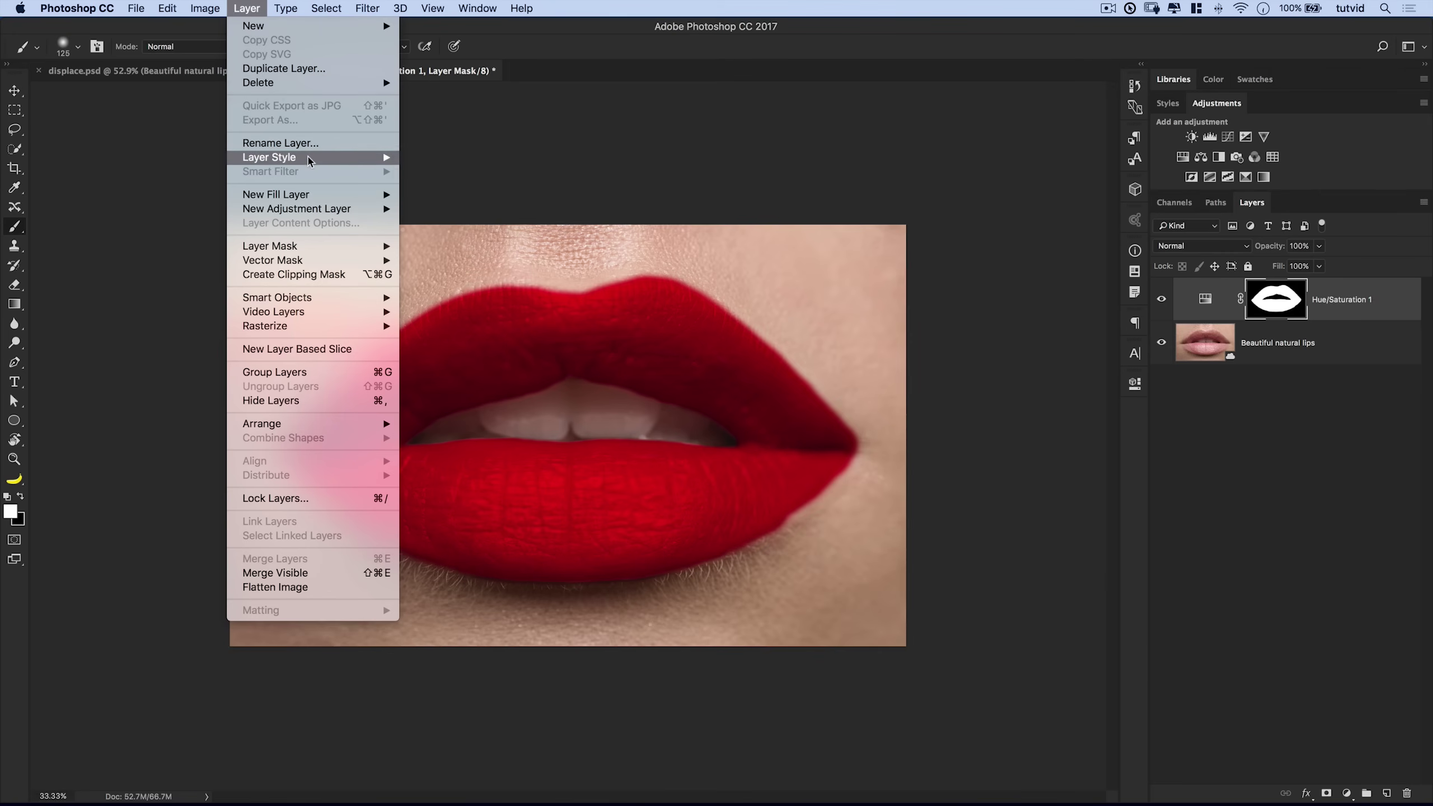
click(440, 157)
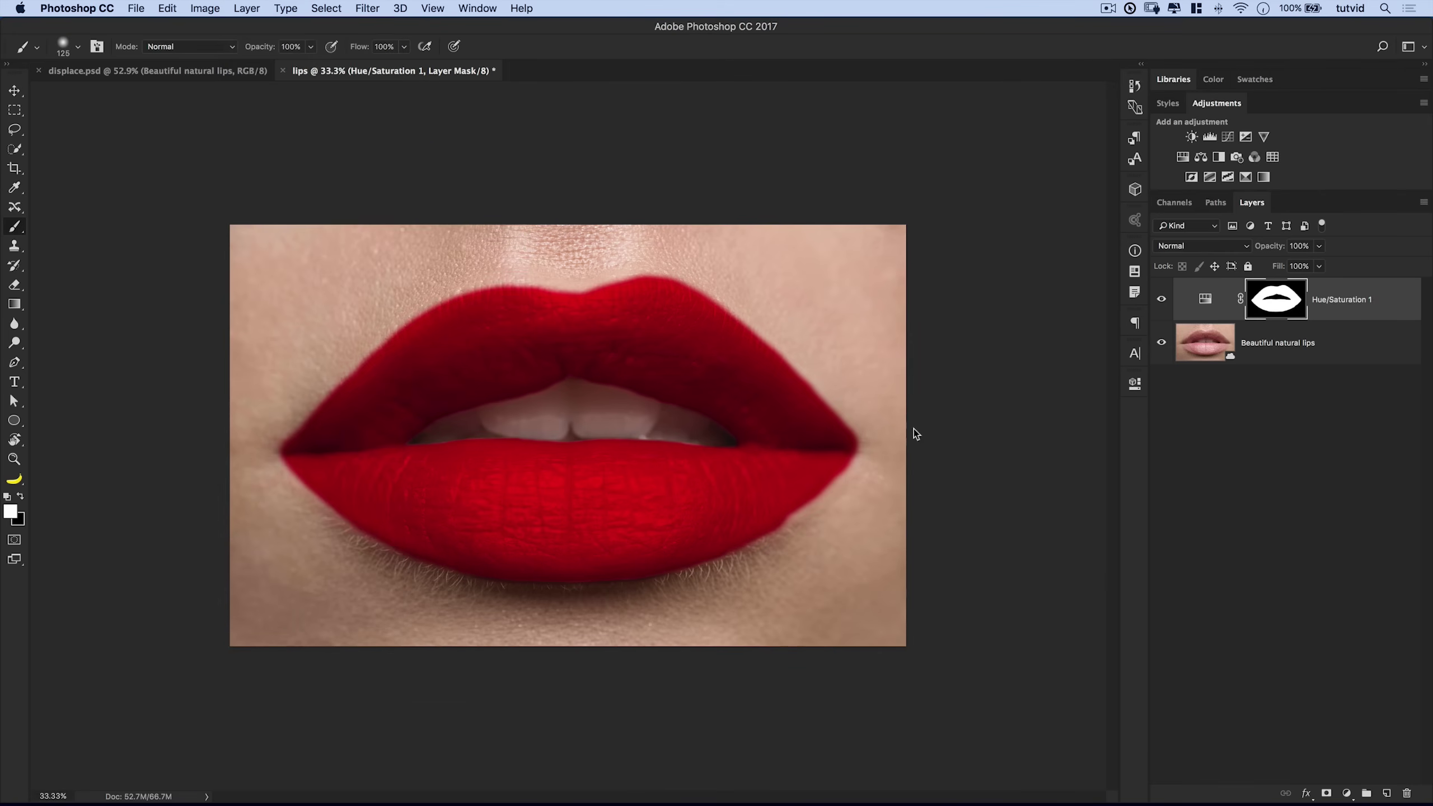
drag(717, 274, 1044, 187)
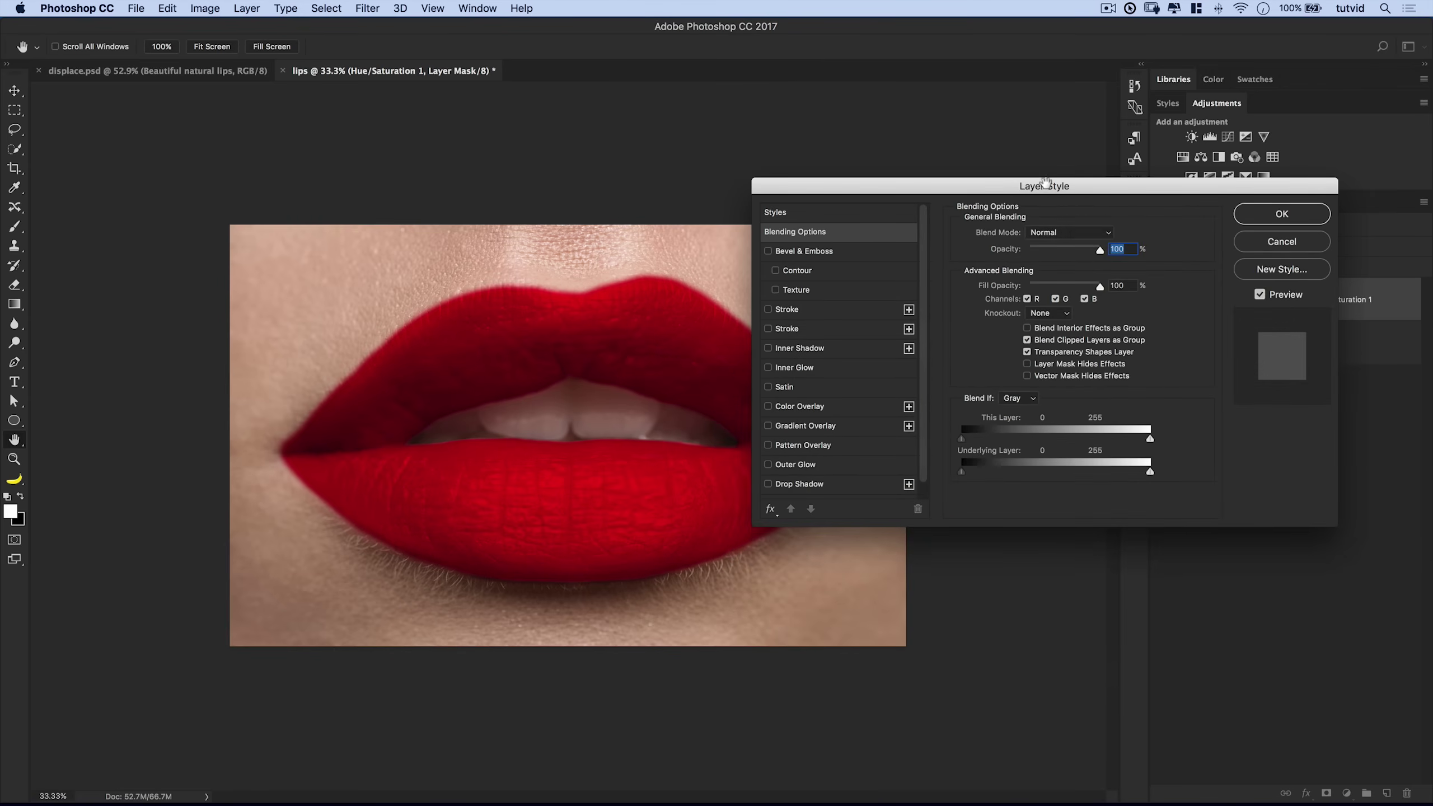
drag(1046, 181, 1122, 179)
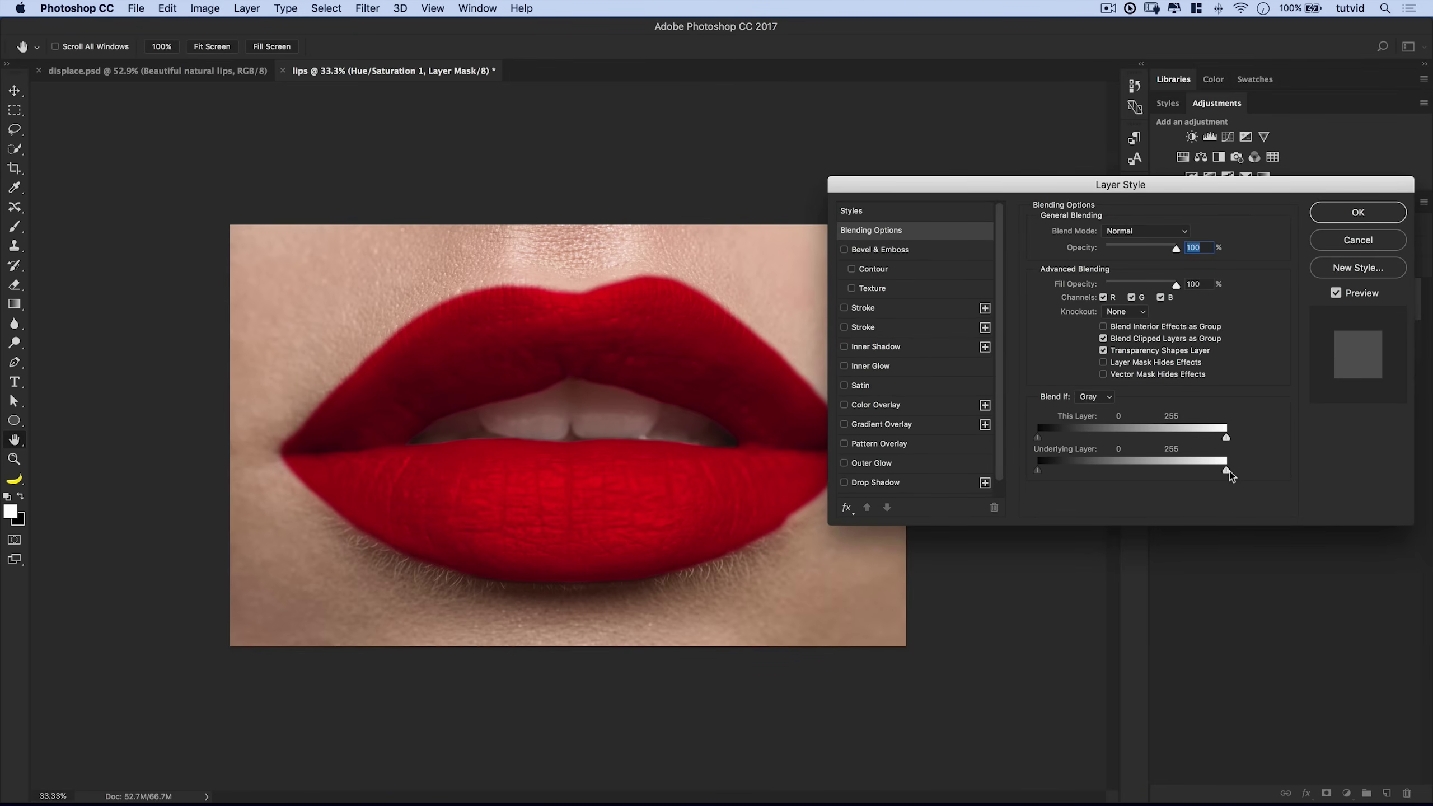
drag(1200, 182, 1088, 205)
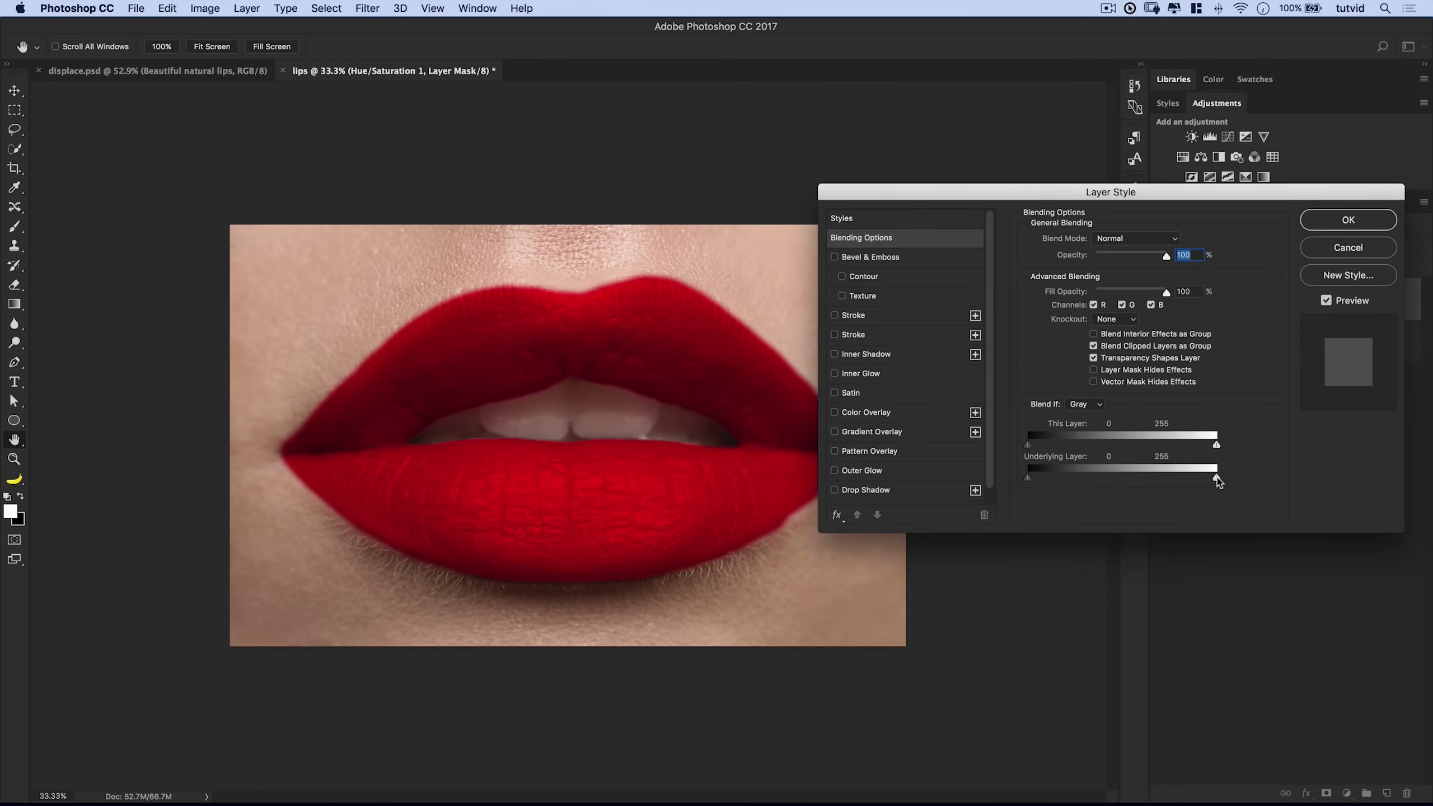
drag(1217, 481, 1195, 480)
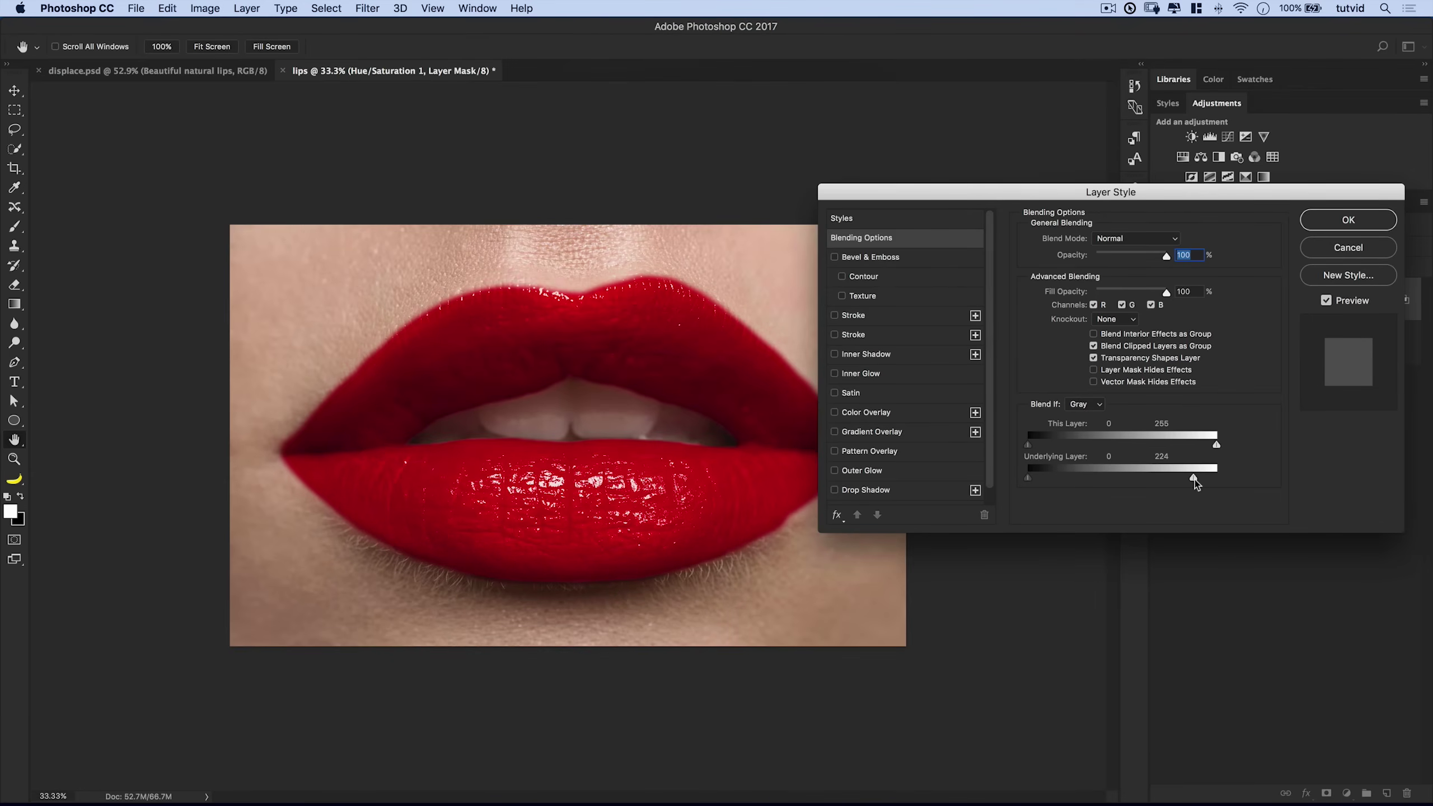
Split the Underlying Layer highlight limit to 183 / 224, apply it, and compare the lips with and without the Hue/Saturation layer
key(alt)
drag(1191, 479, 1166, 483)
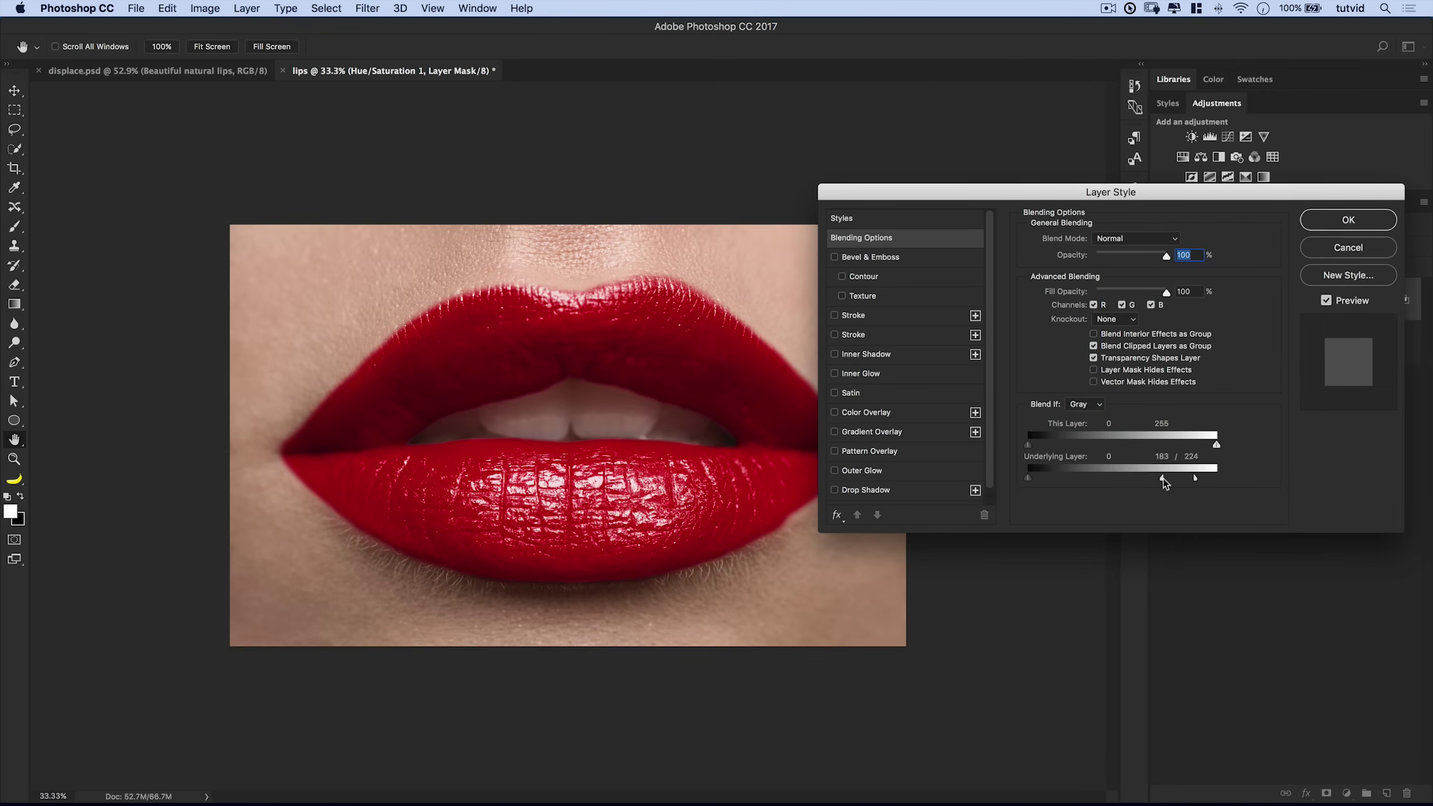
click(1326, 300)
click(1327, 300)
click(1349, 221)
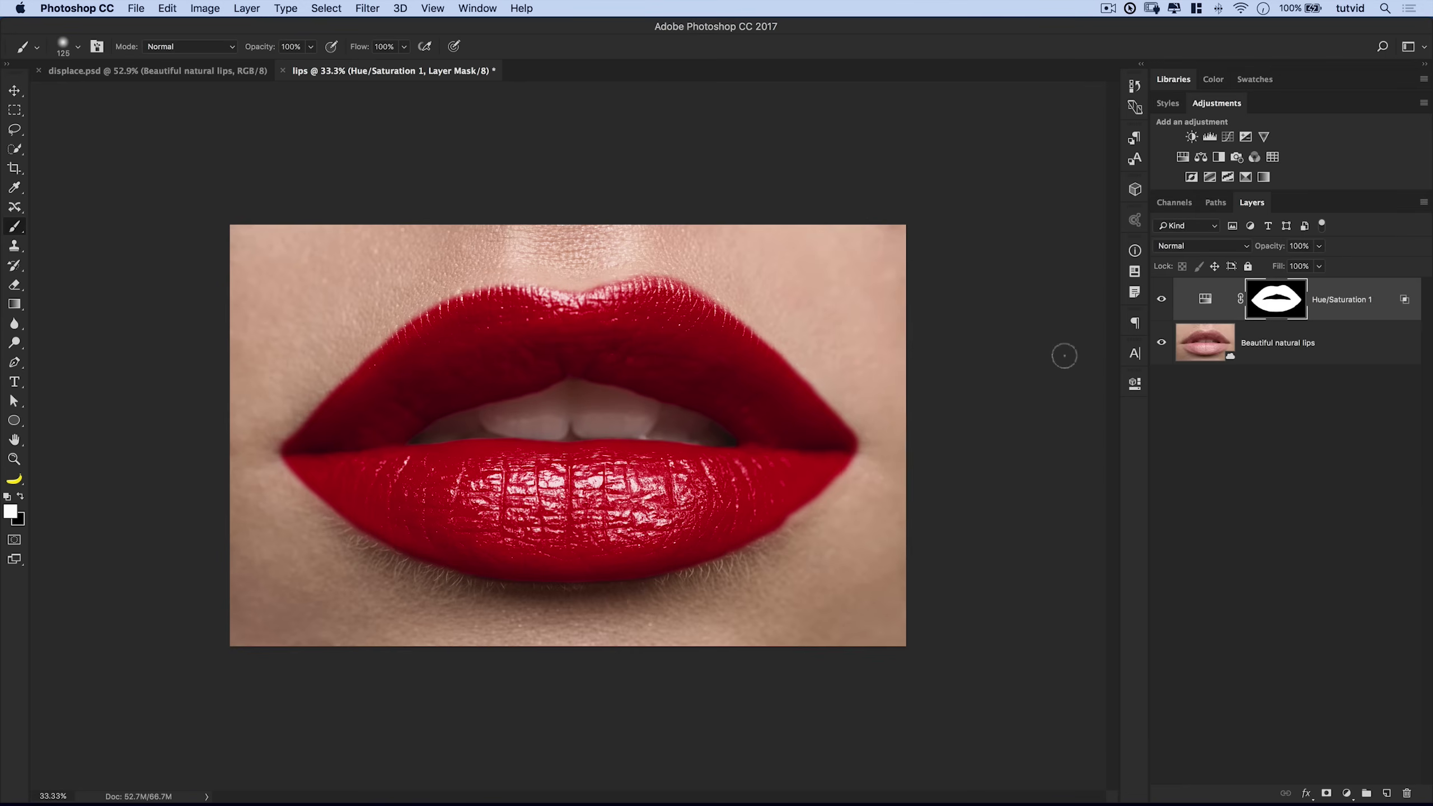
click(1161, 302)
click(1161, 303)
Add a Black & White adjustment layer with Reds 149 and Yellows 65, and delete its layer mask
click(1219, 156)
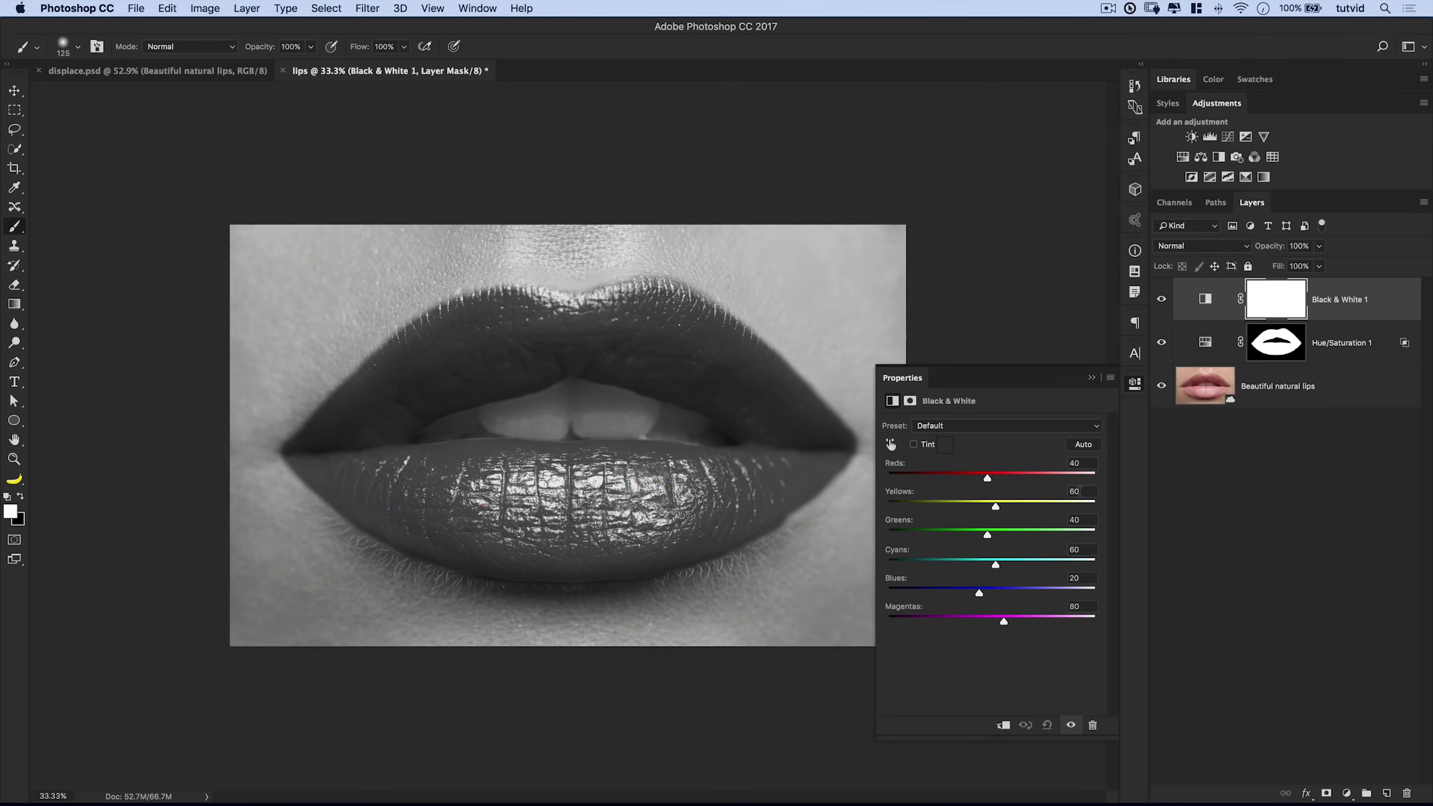
drag(997, 477, 1033, 480)
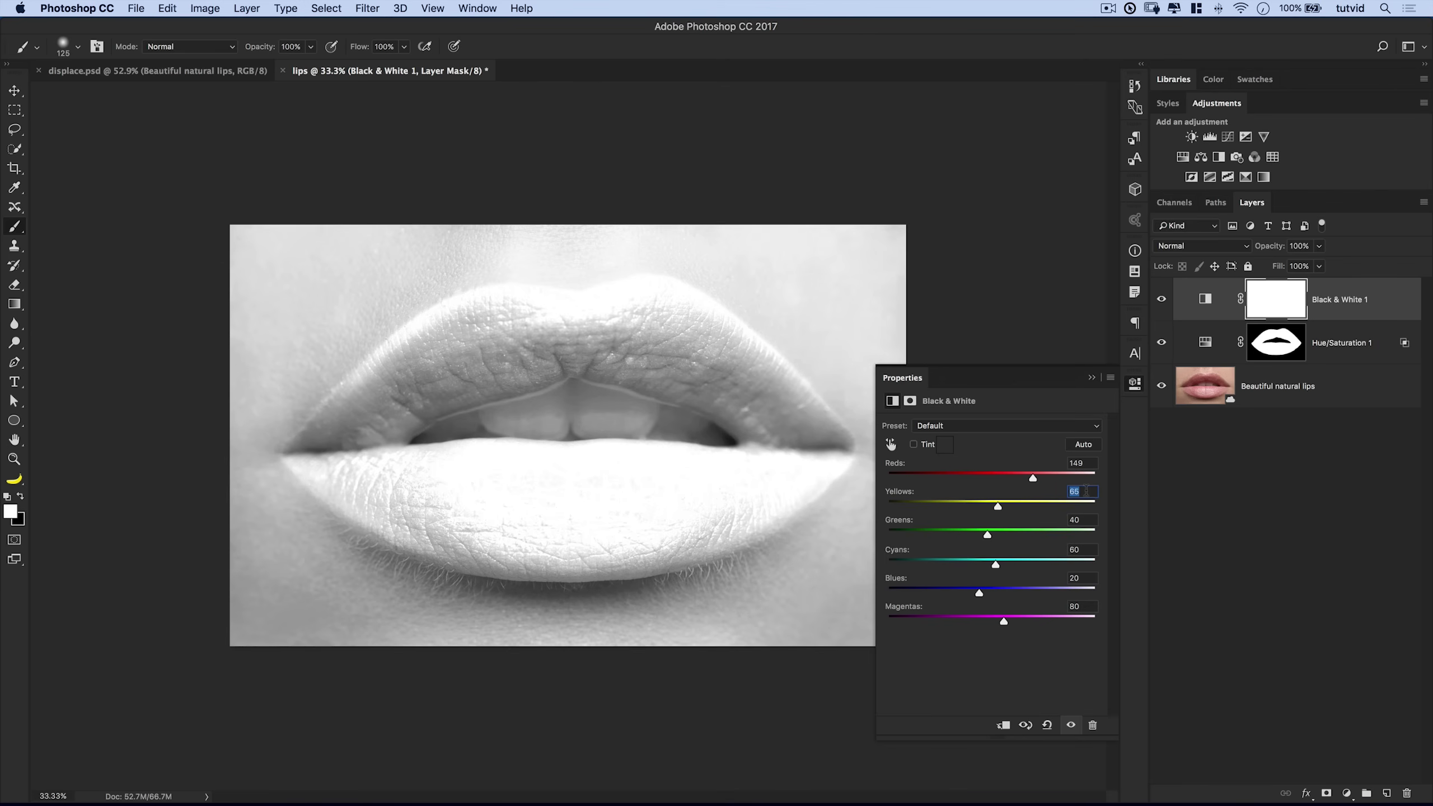
key(Tab)
key(Tab)
click(1135, 384)
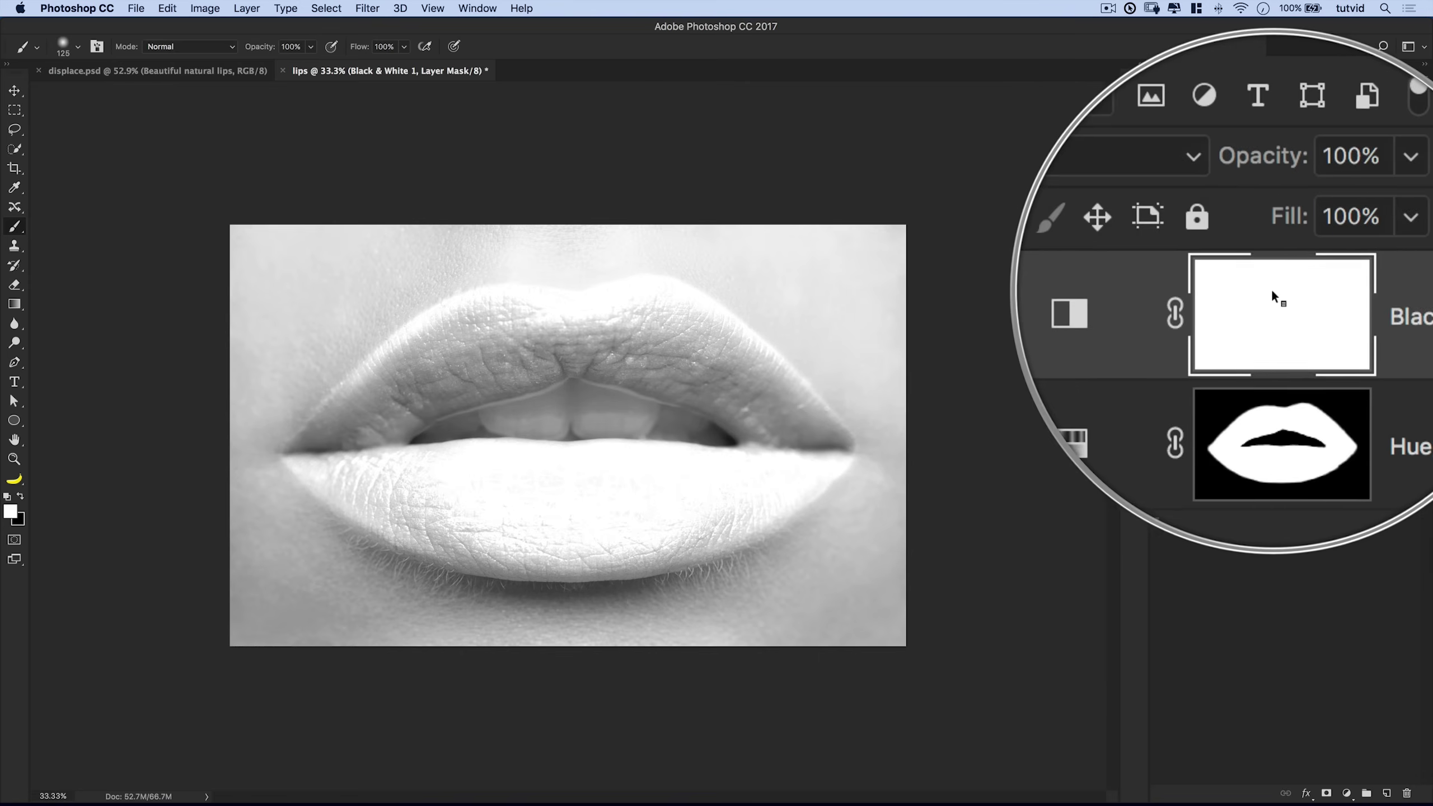
drag(1267, 305, 1405, 793)
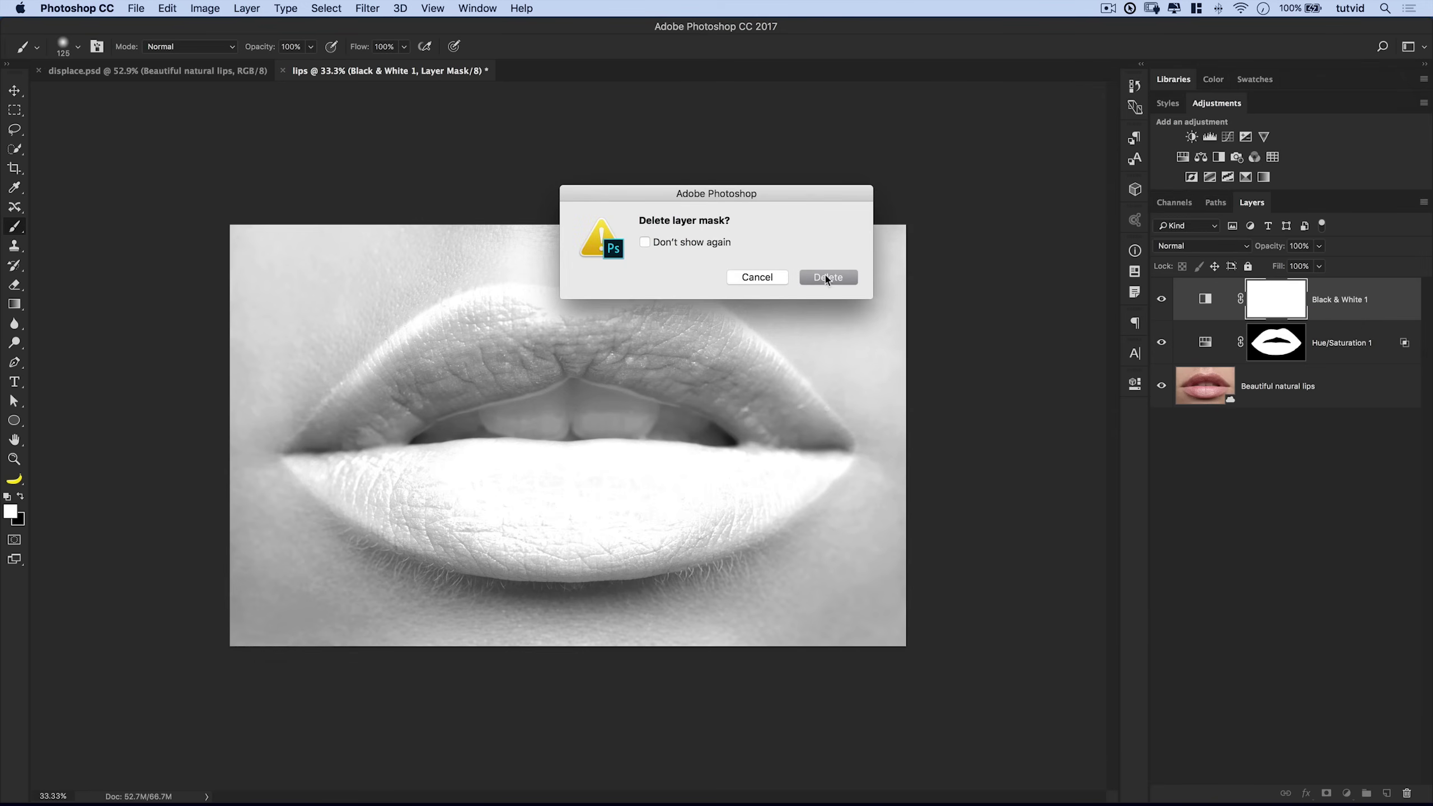
click(826, 277)
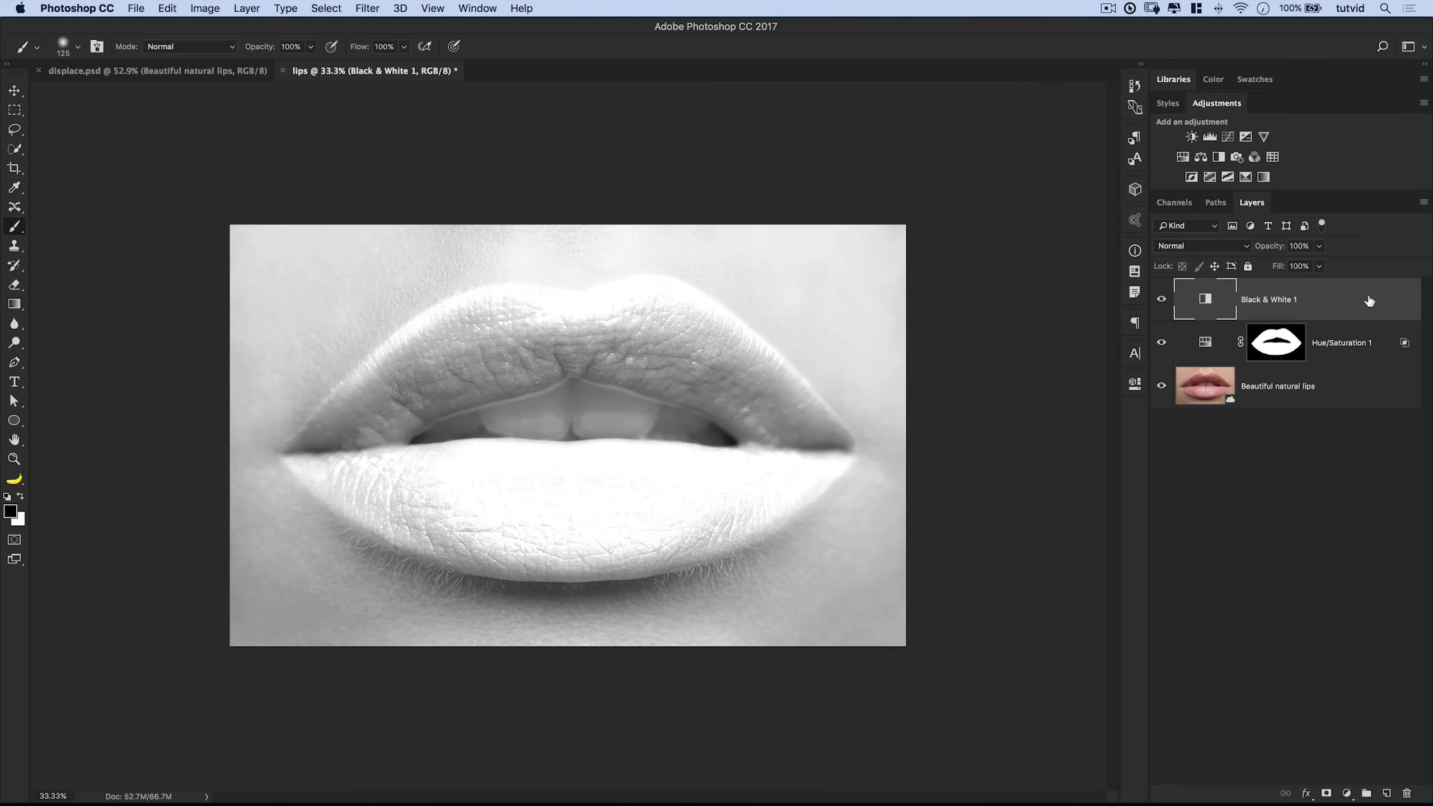
Set the Black & White layer's Blend If to 0 / 157 for This Layer's shadows and 215 / 255 for the Underlying Layer's highlights
double_click(1347, 295)
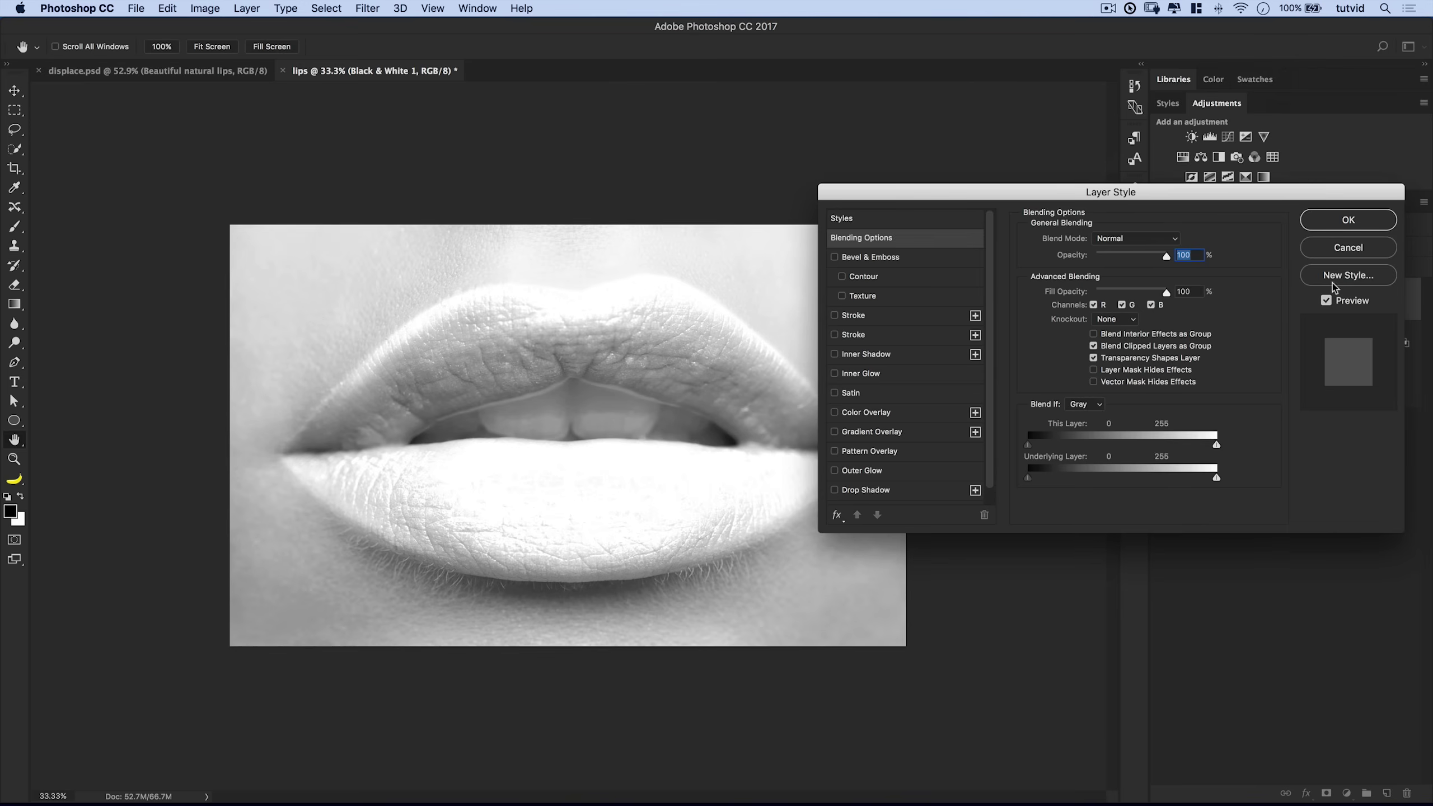
drag(1088, 198, 855, 64)
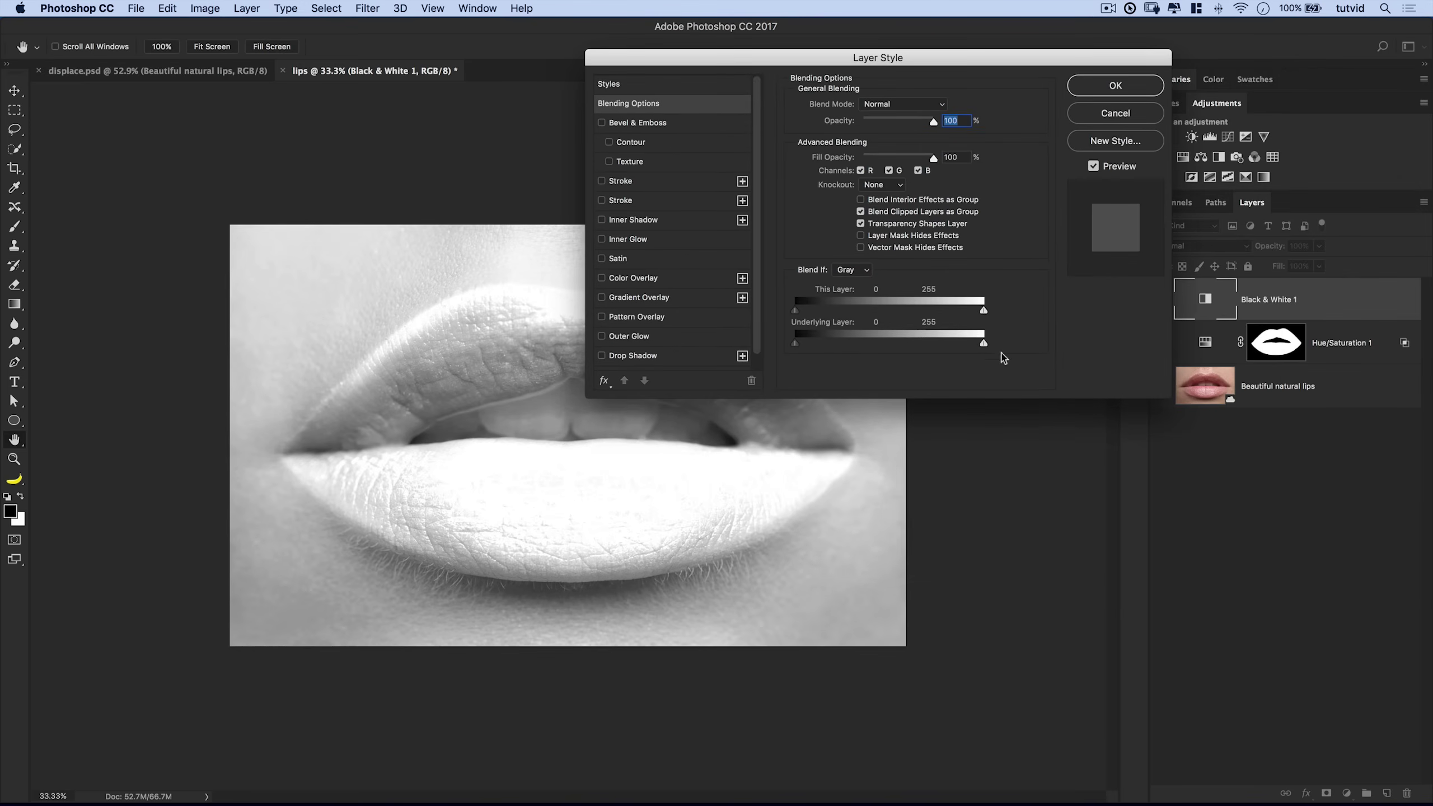
drag(935, 75, 1041, 69)
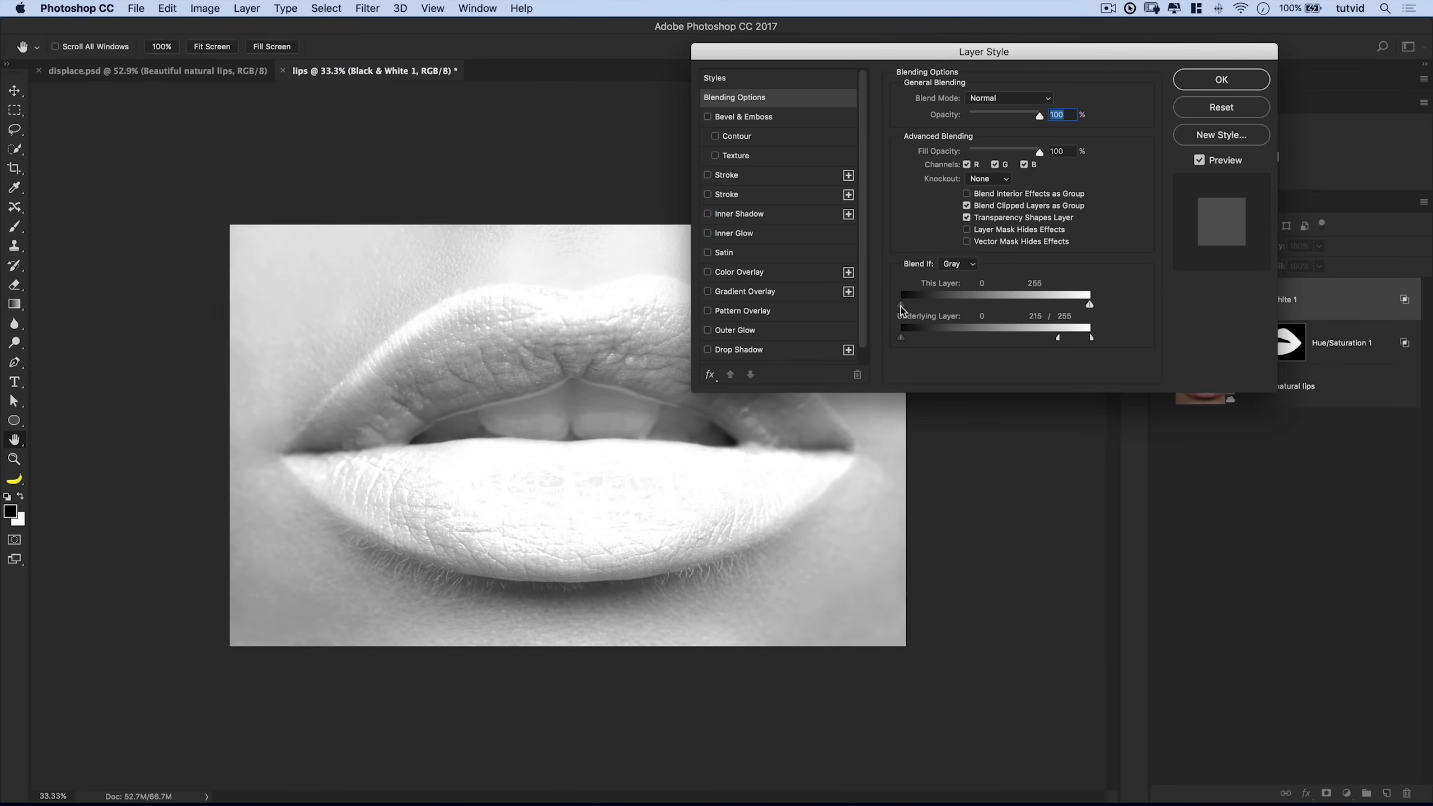
drag(901, 305, 1043, 320)
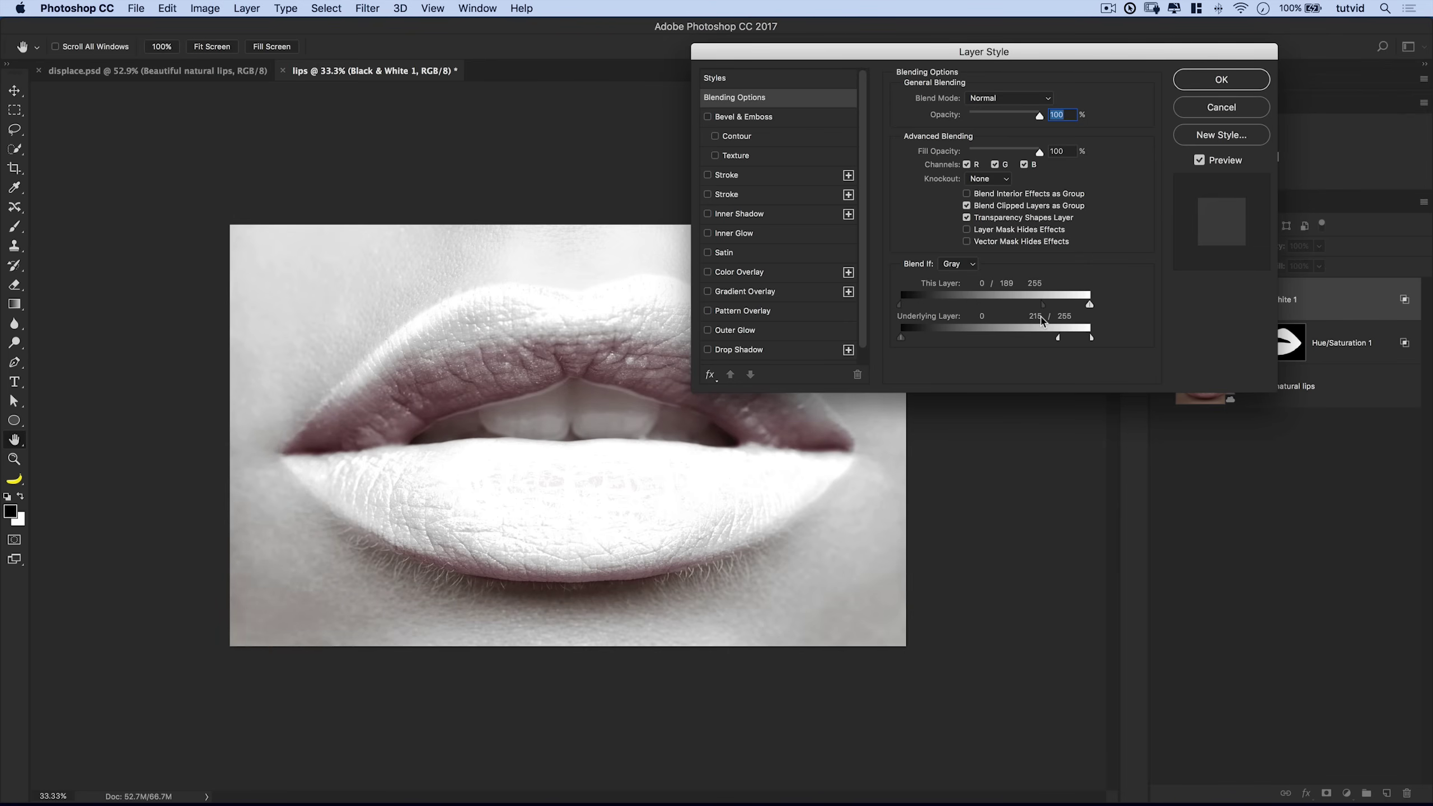
mouse_move(1040, 320)
mouse_down()
mouse_move(1007, 318)
mouse_move(1020, 316)
mouse_up()
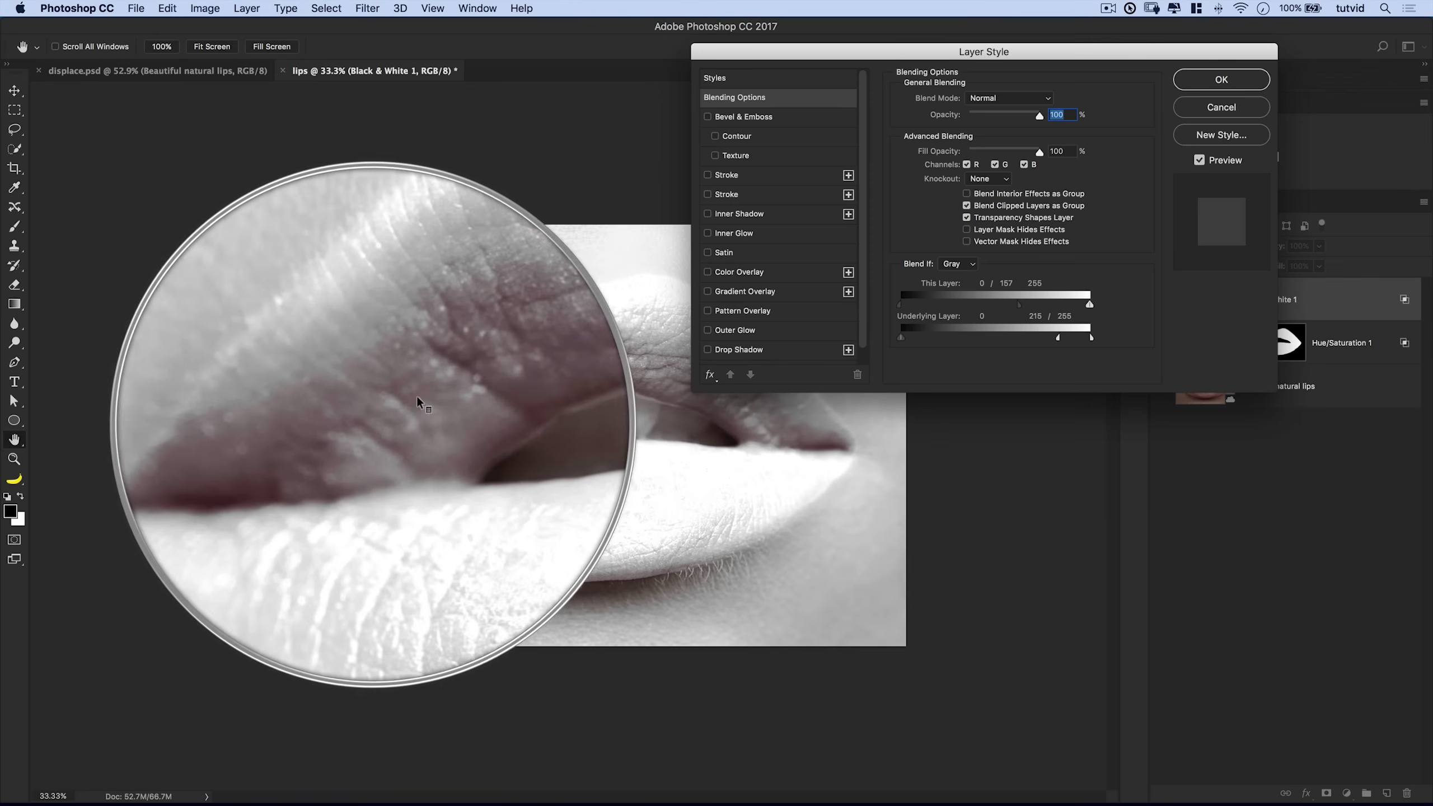
click(1201, 160)
click(1200, 160)
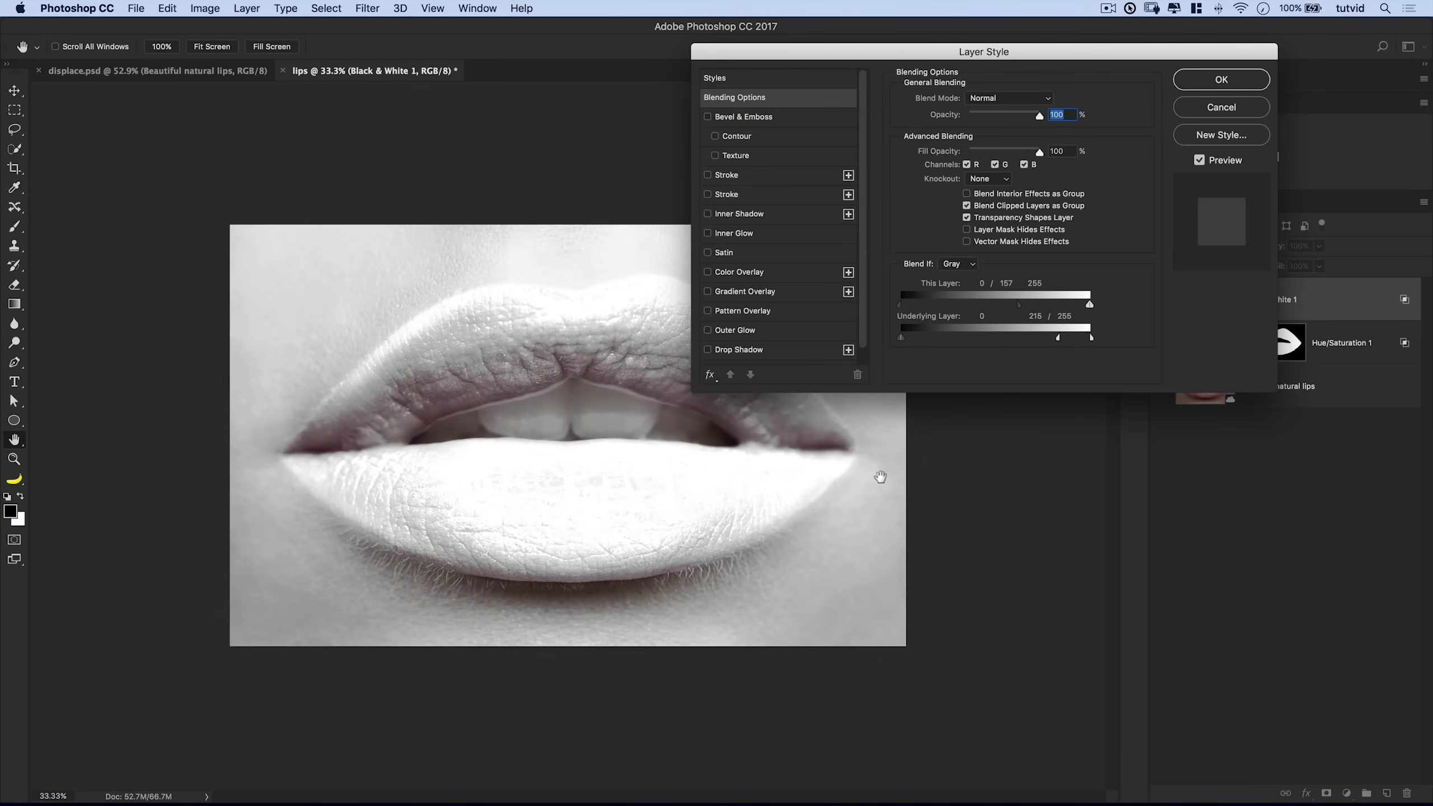
click(1222, 79)
key(b)
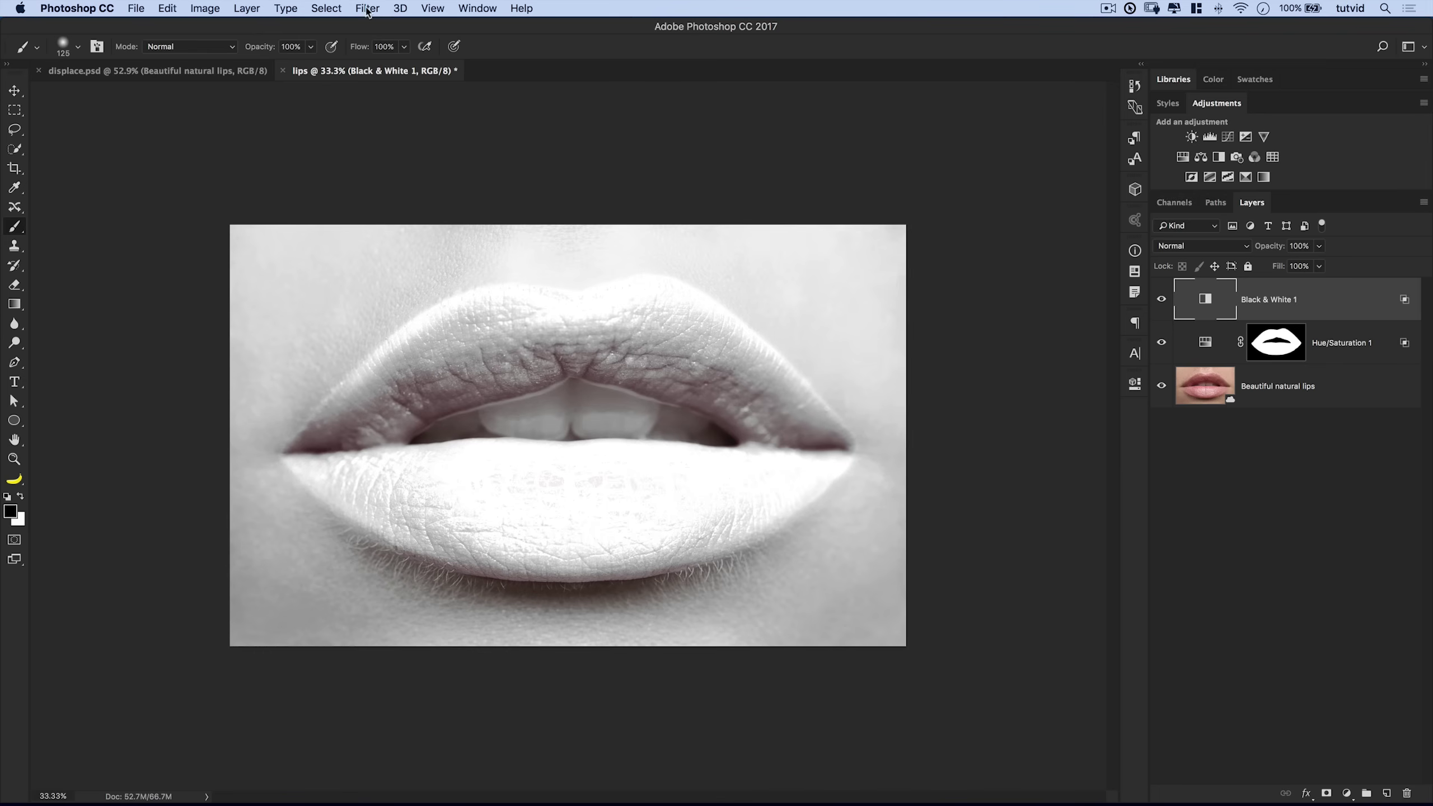
Open the file 7-03.eps from the Desktop
click(135, 8)
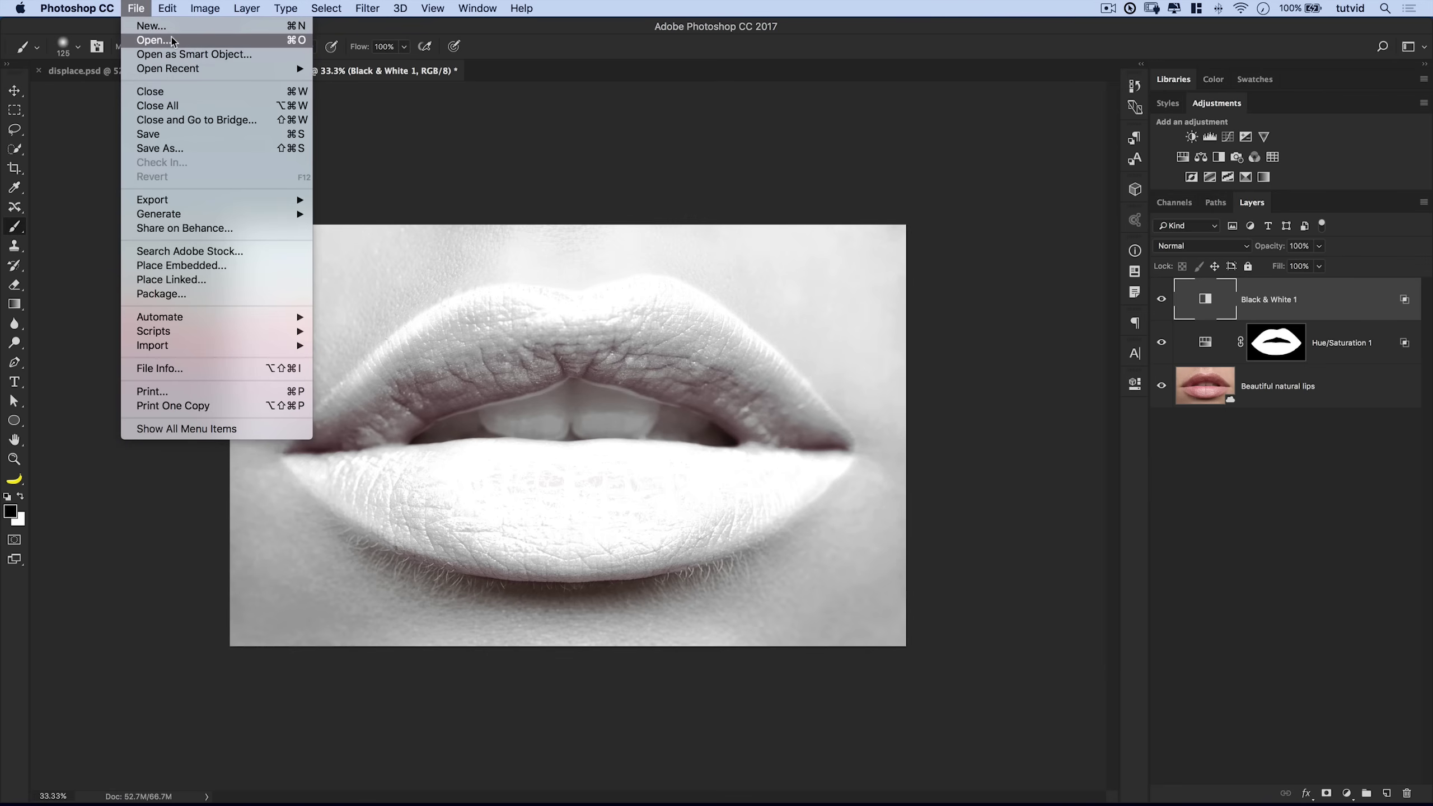
click(633, 123)
click(390, 122)
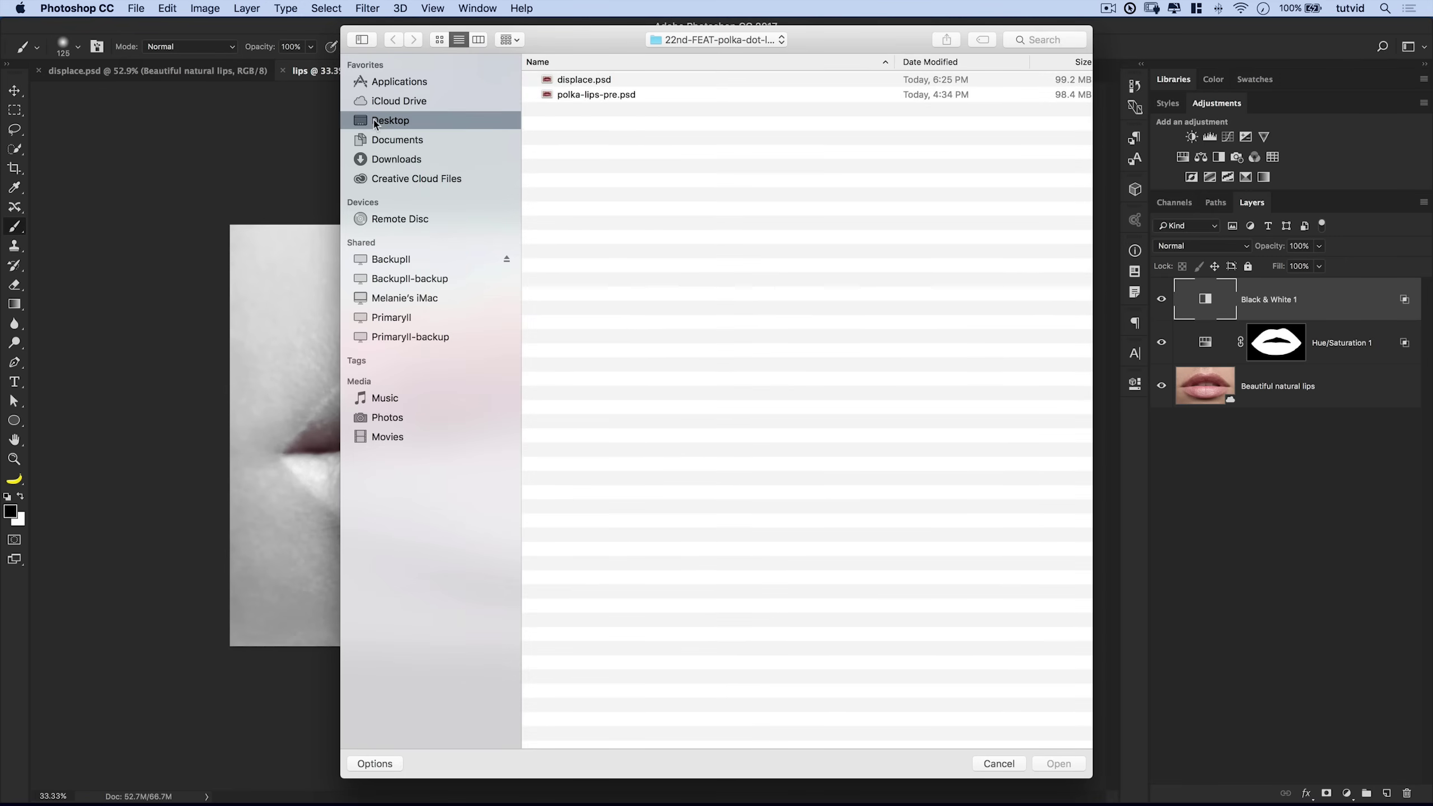
click(582, 123)
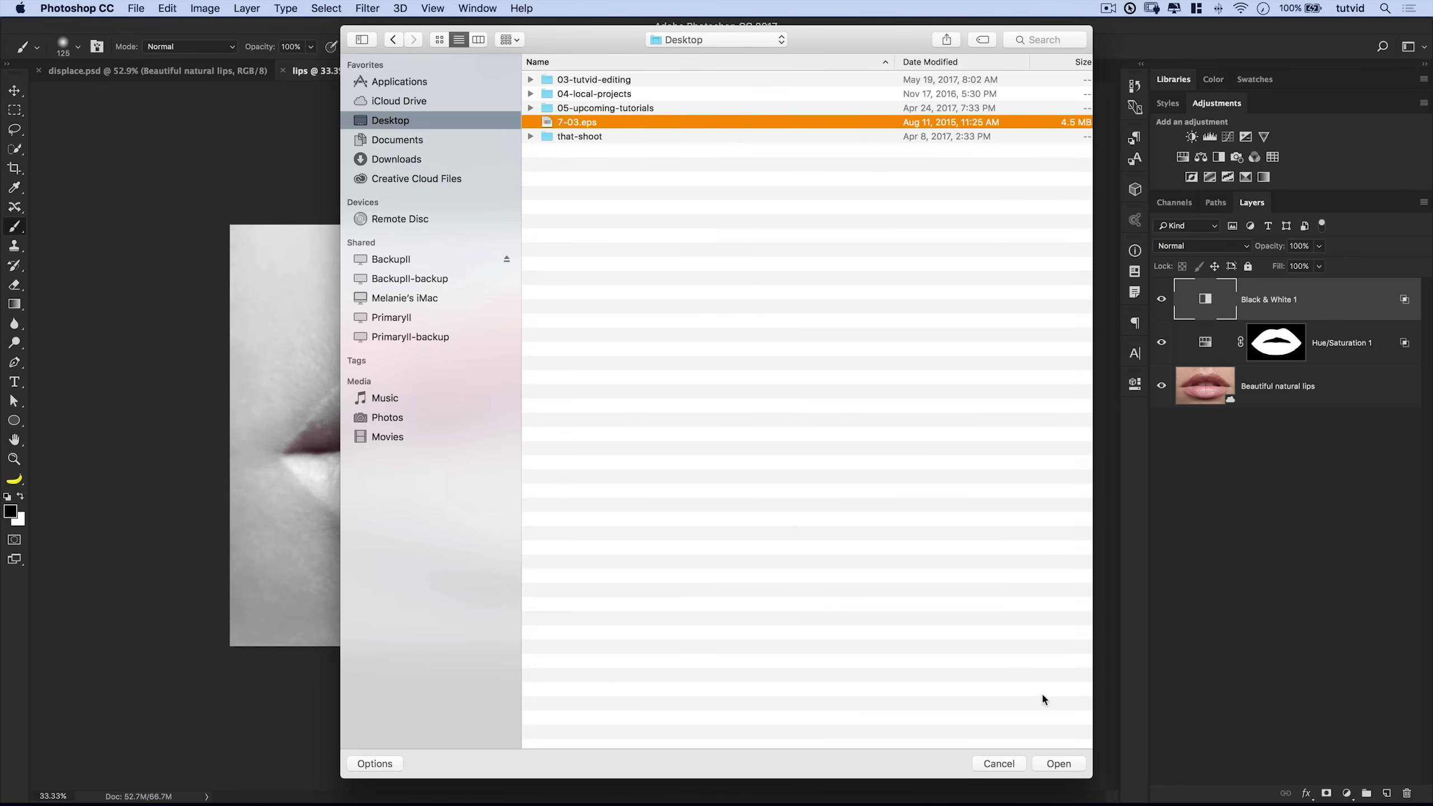
click(1057, 762)
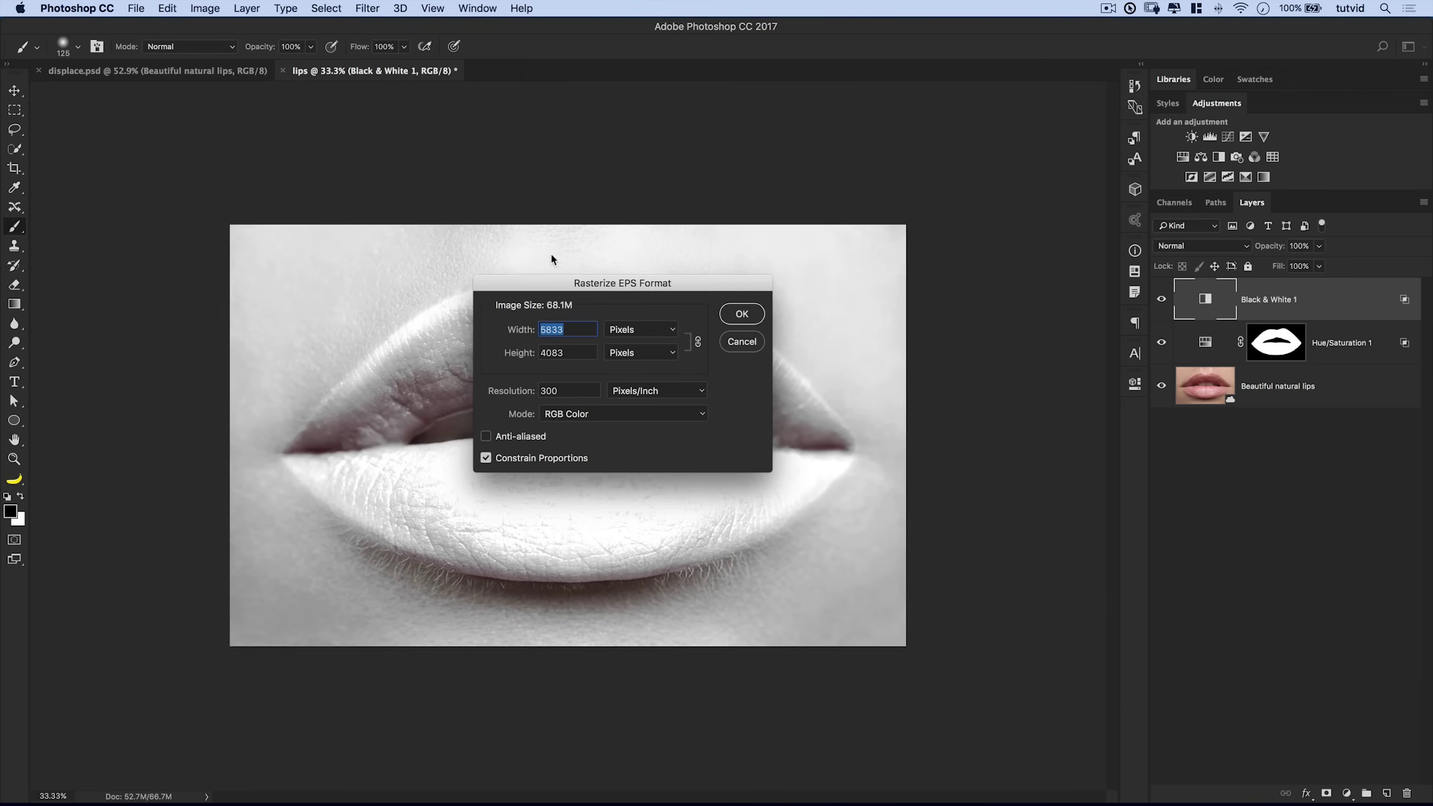
Rasterize the EPS at 5833 × 4083 pixels, 300 pixels/inch, in RGB Color
drag(607, 281, 643, 262)
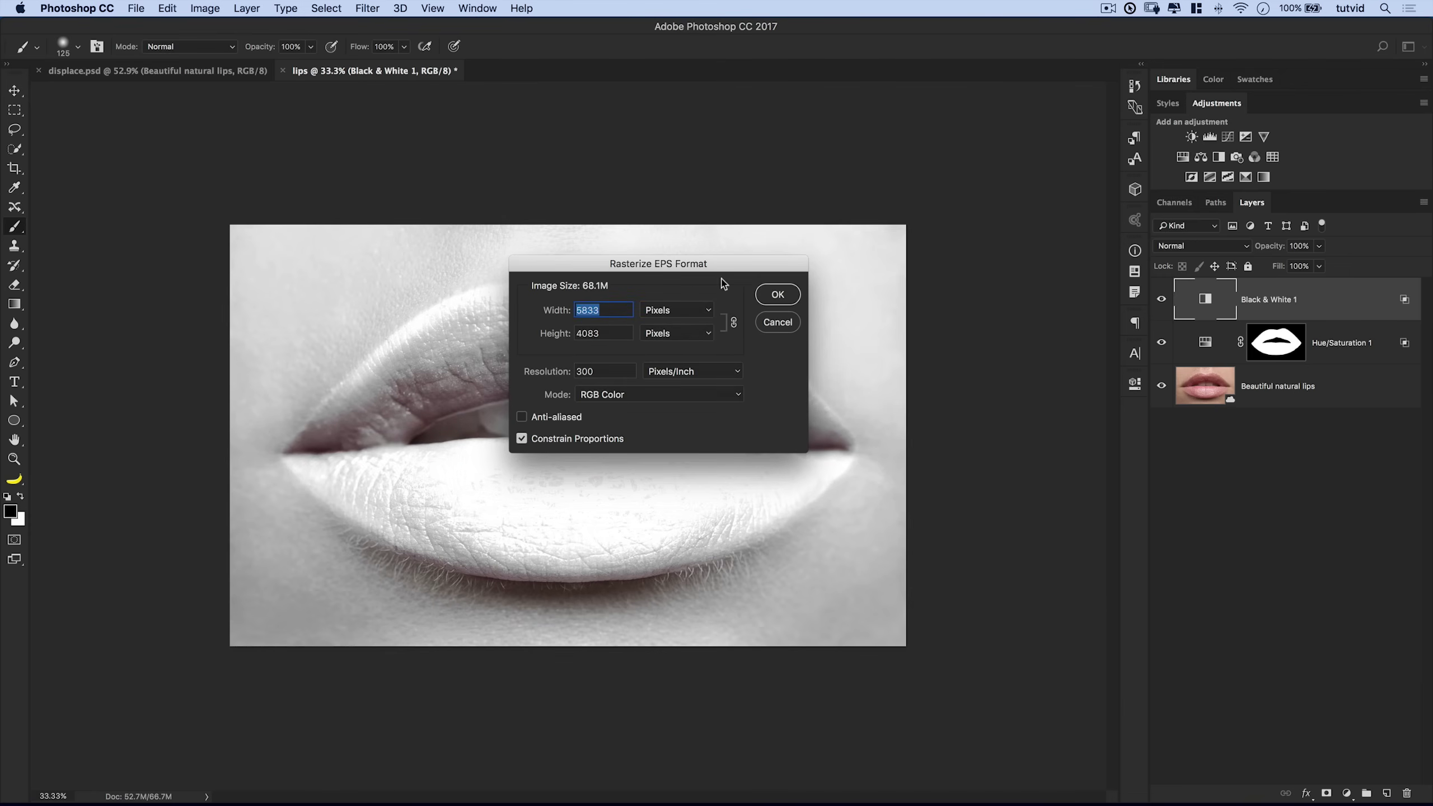
double_click(596, 373)
click(603, 310)
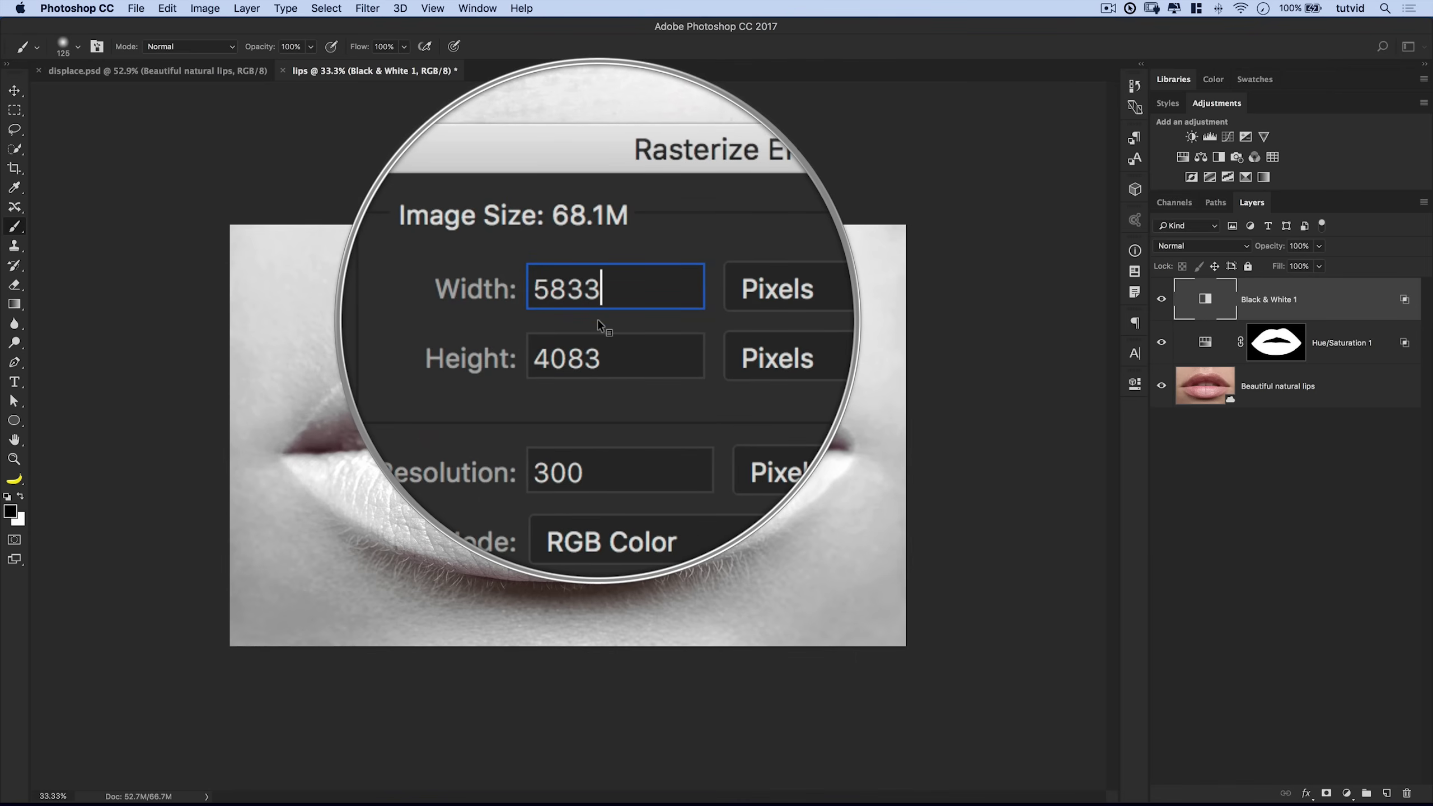
click(778, 295)
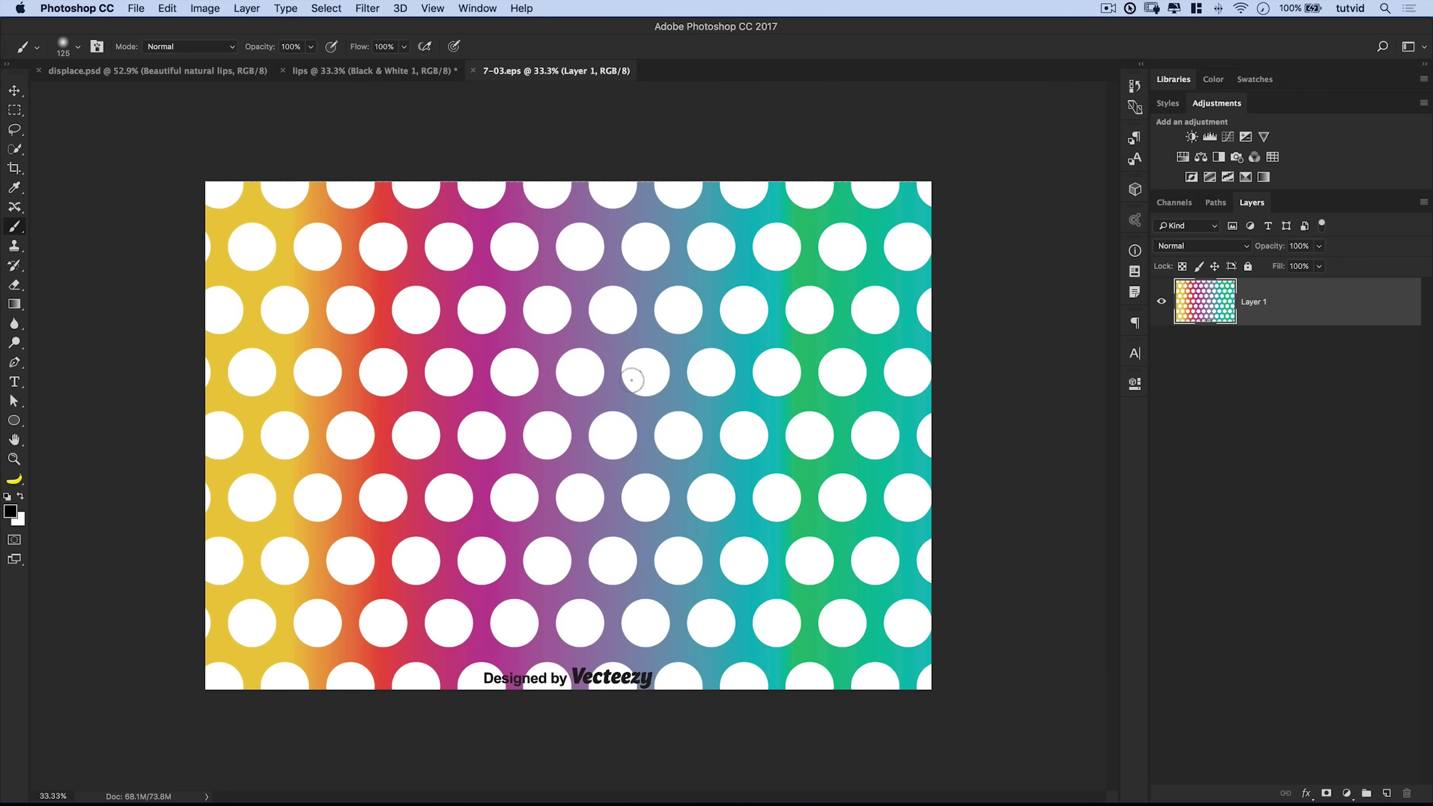
Select the strip containing the Vecteezy credit along the artwork's lower edge, fill it with black at 100% opacity, and deselect
click(11, 111)
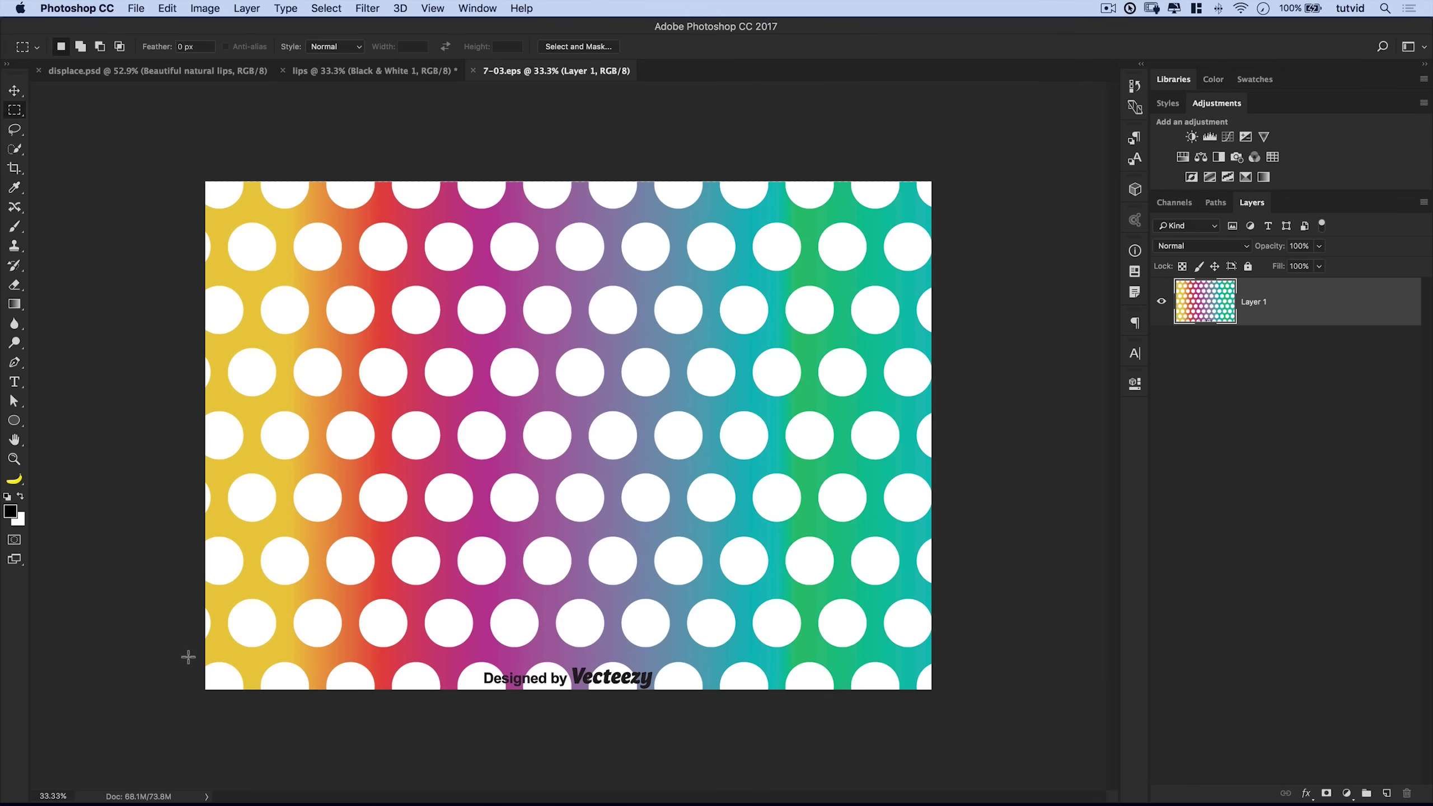
drag(190, 656, 754, 697)
click(370, 674)
drag(200, 652, 959, 745)
click(167, 7)
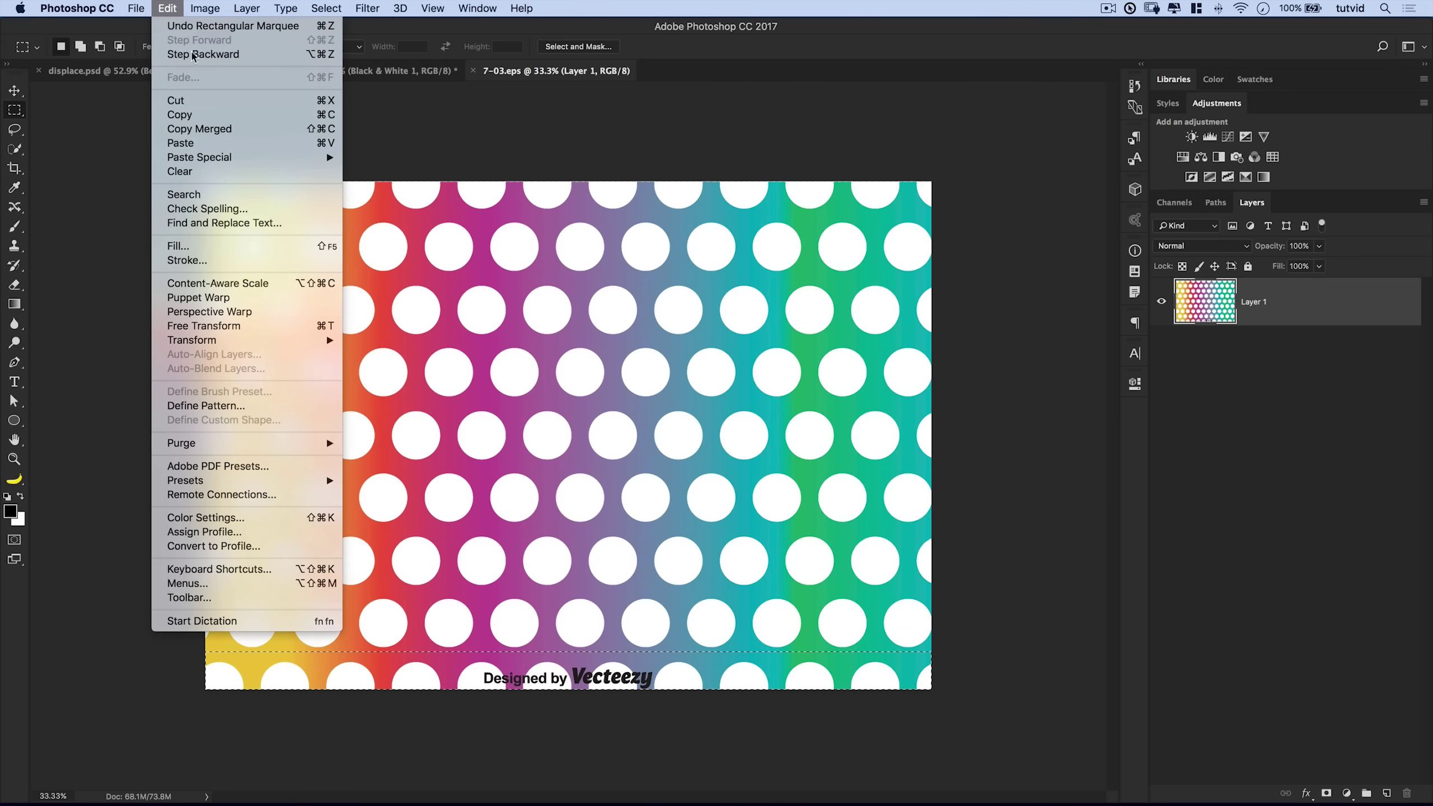
click(209, 246)
click(596, 378)
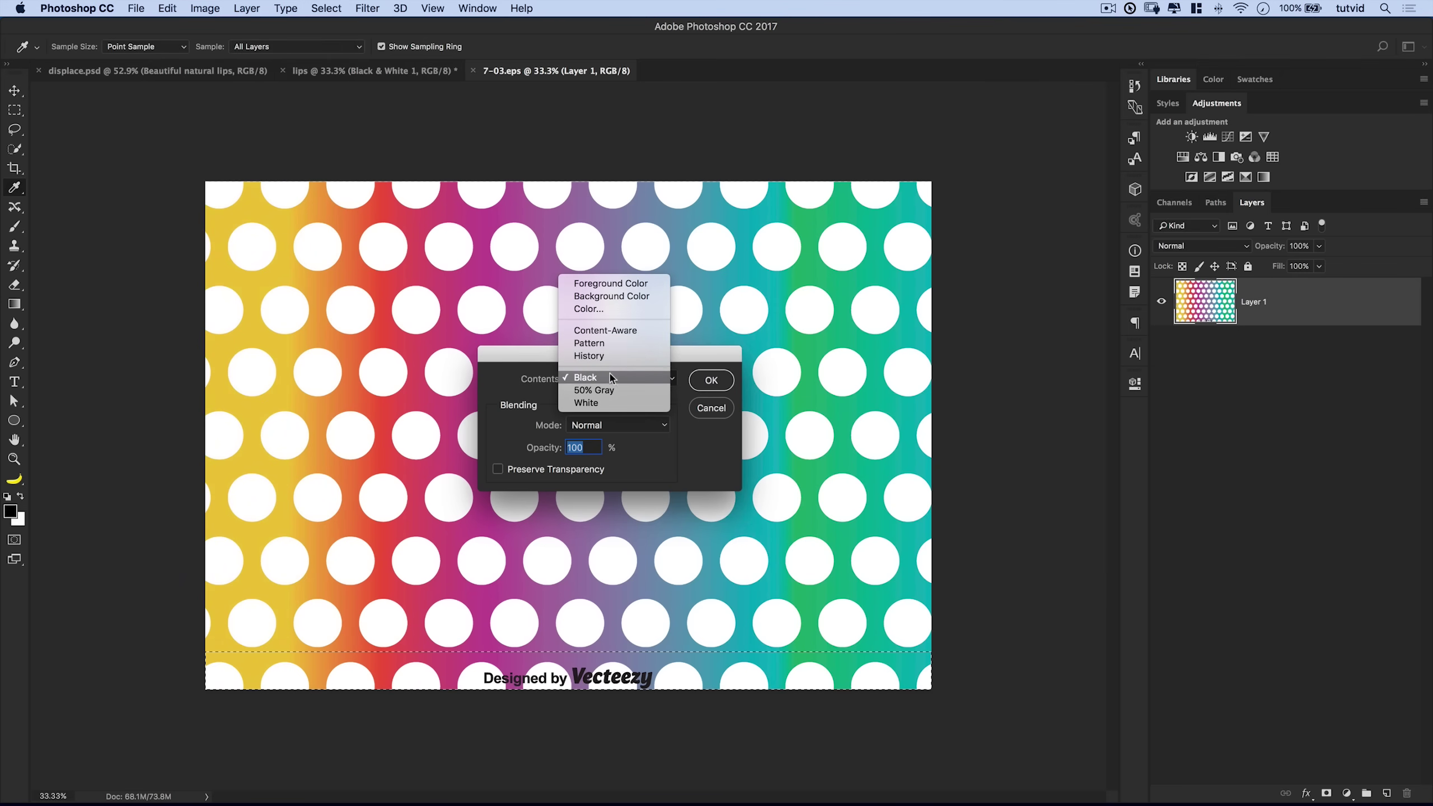
click(614, 377)
click(711, 380)
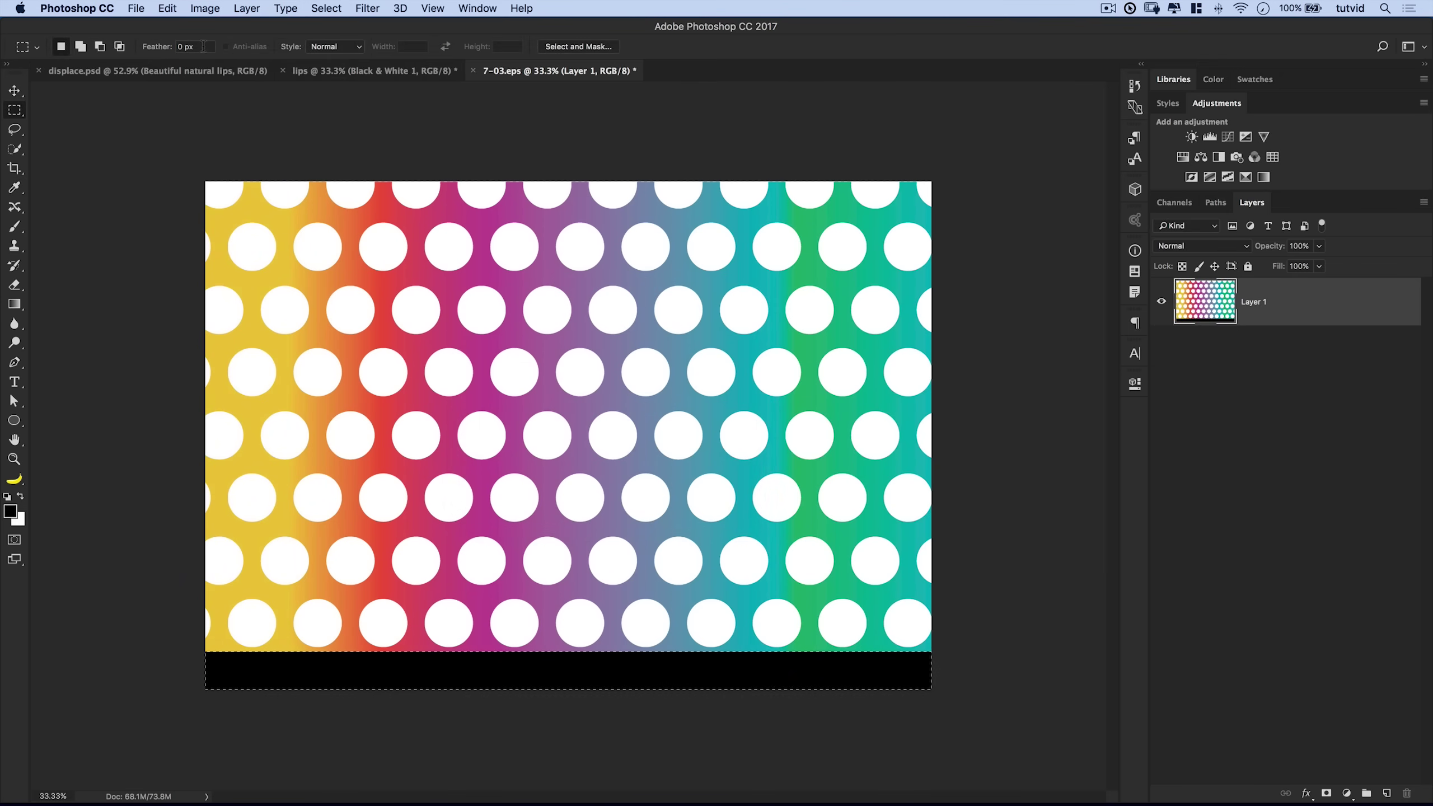
click(326, 8)
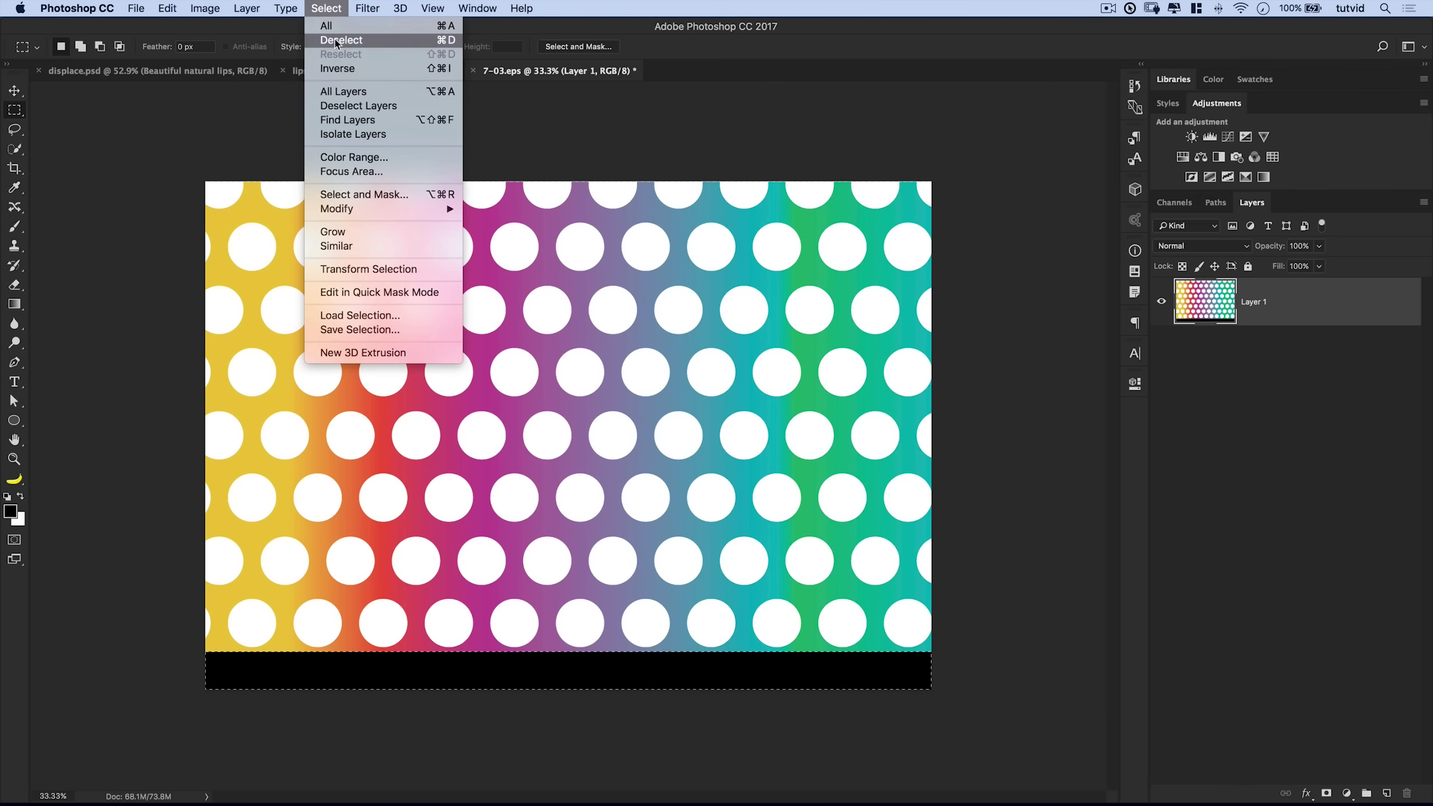
click(333, 35)
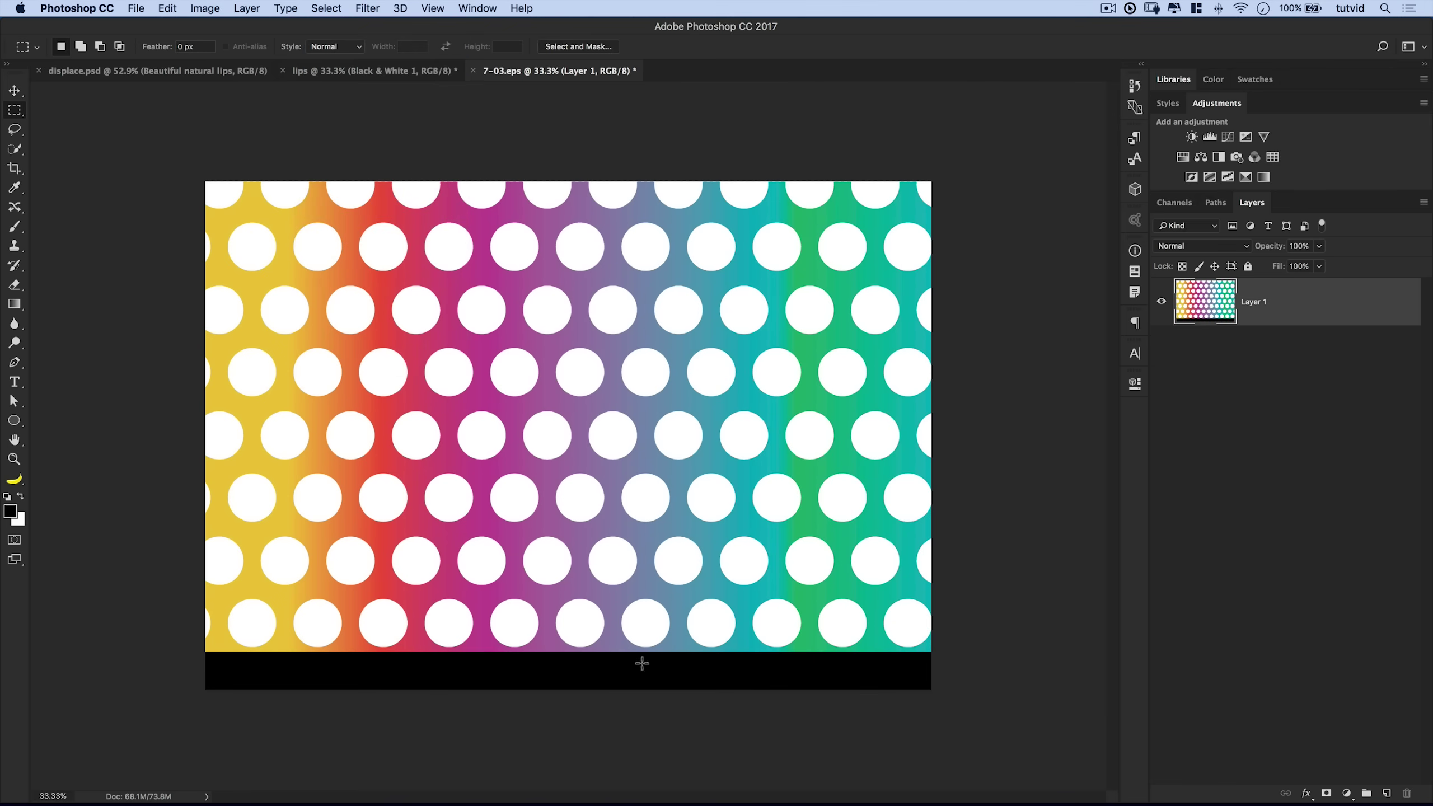
Start a Color Range selection sampled from a white dot, with the selection preview set to None
click(326, 7)
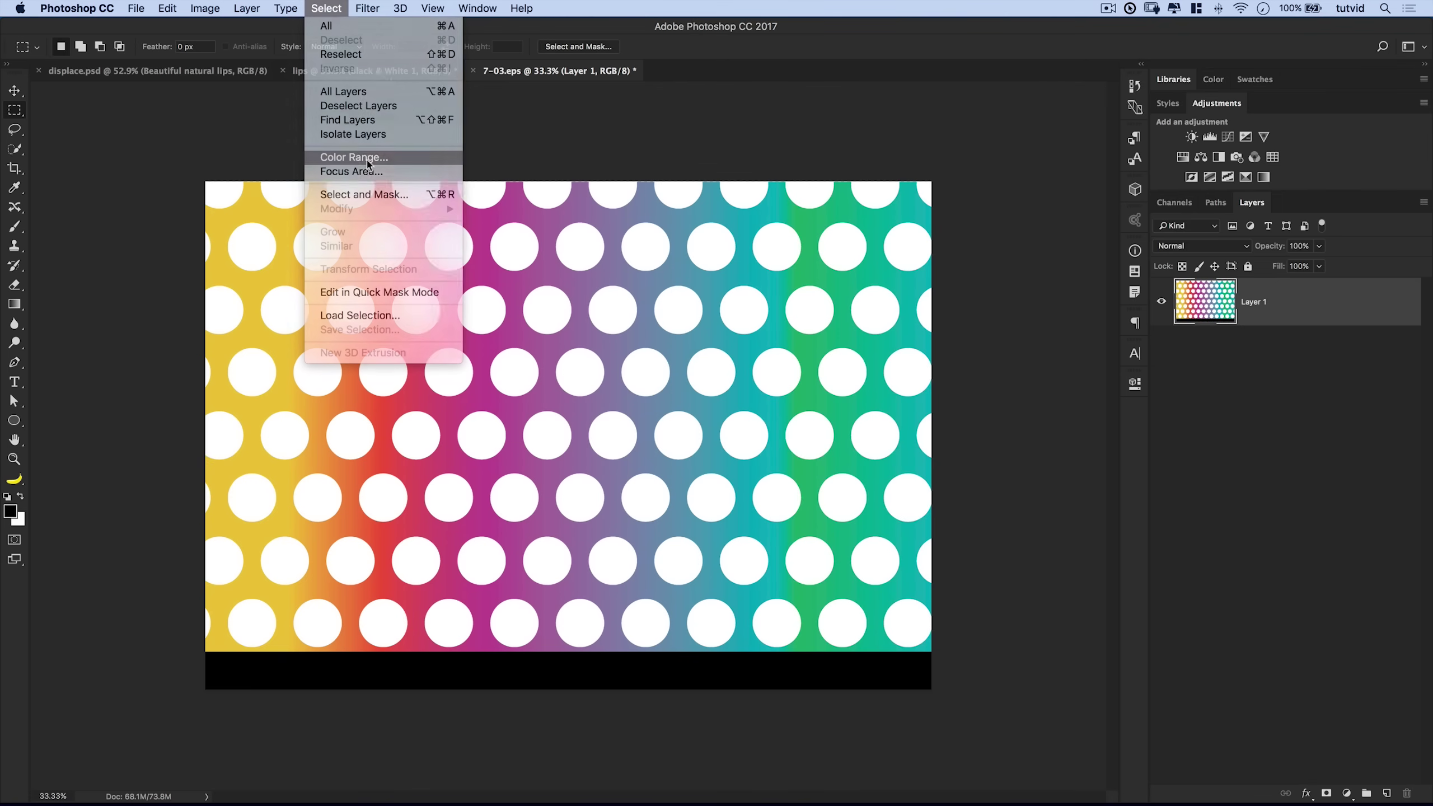
click(367, 161)
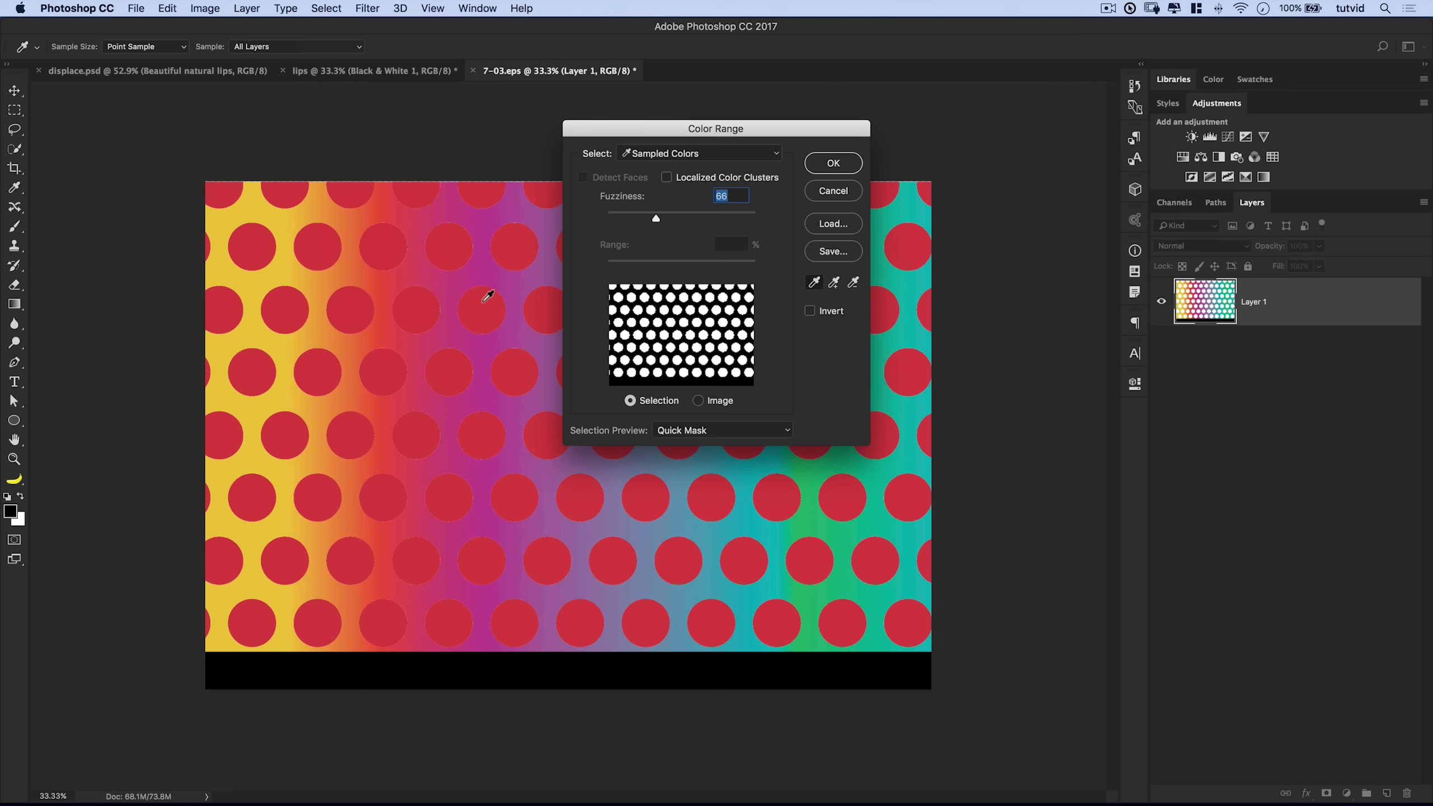
click(483, 310)
click(684, 432)
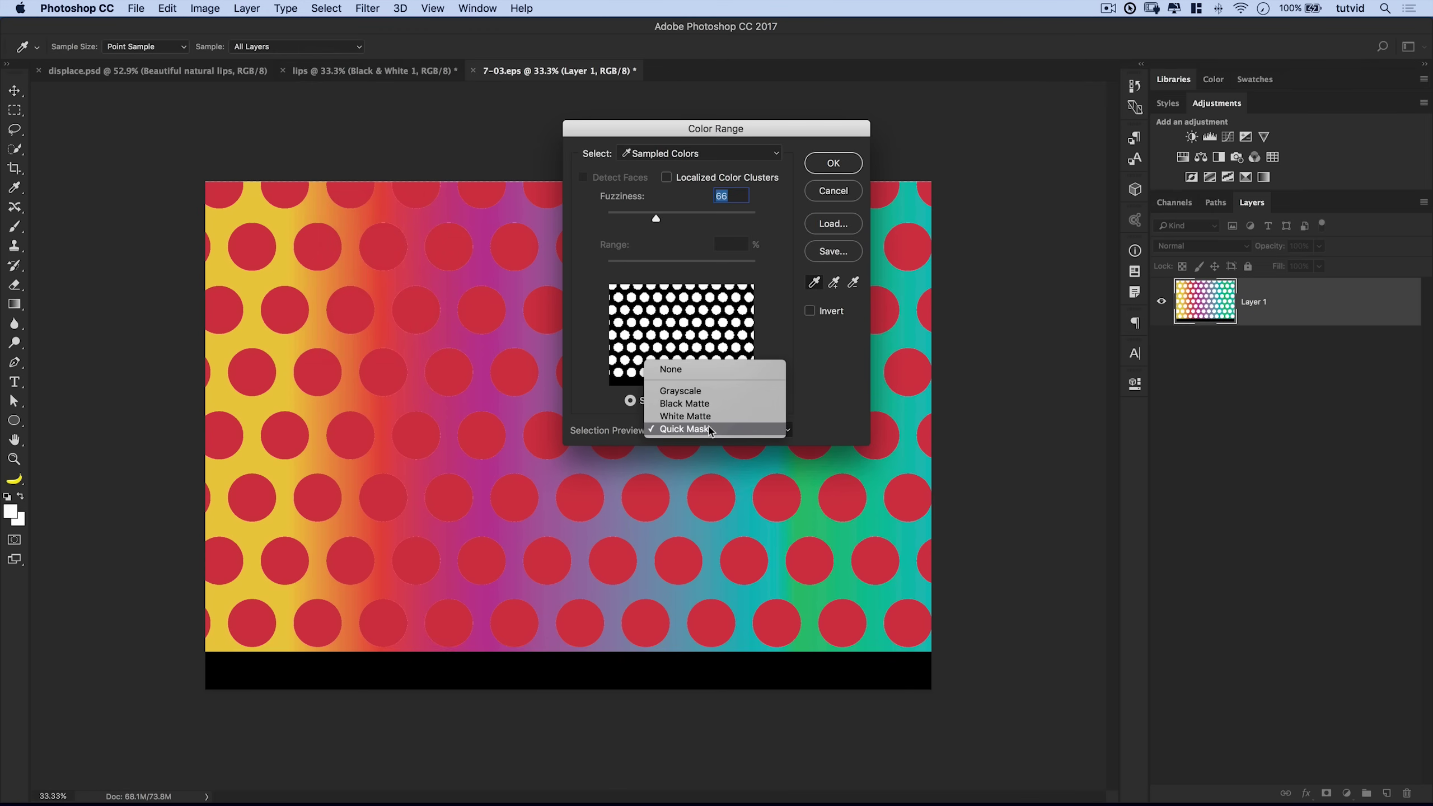
click(690, 430)
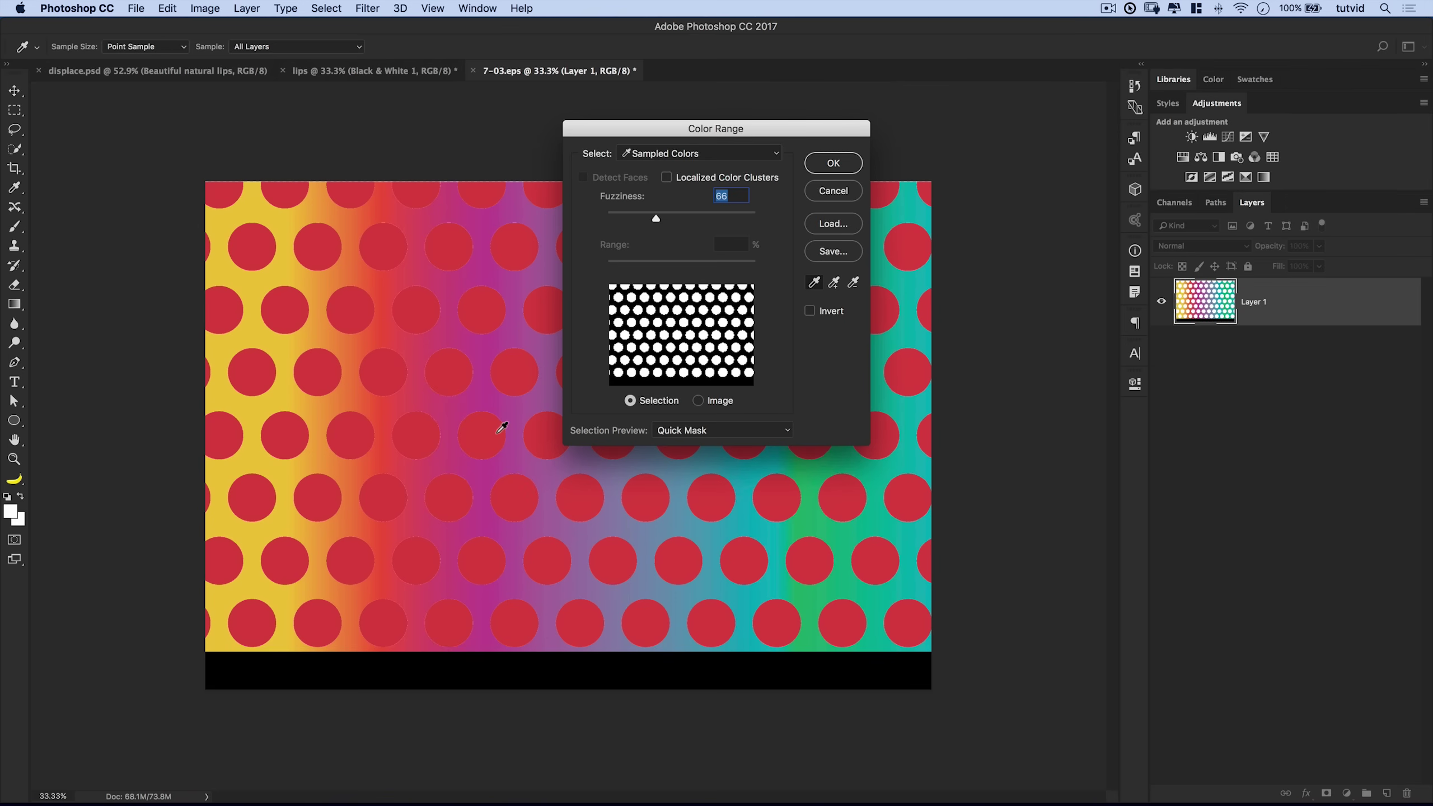
click(690, 434)
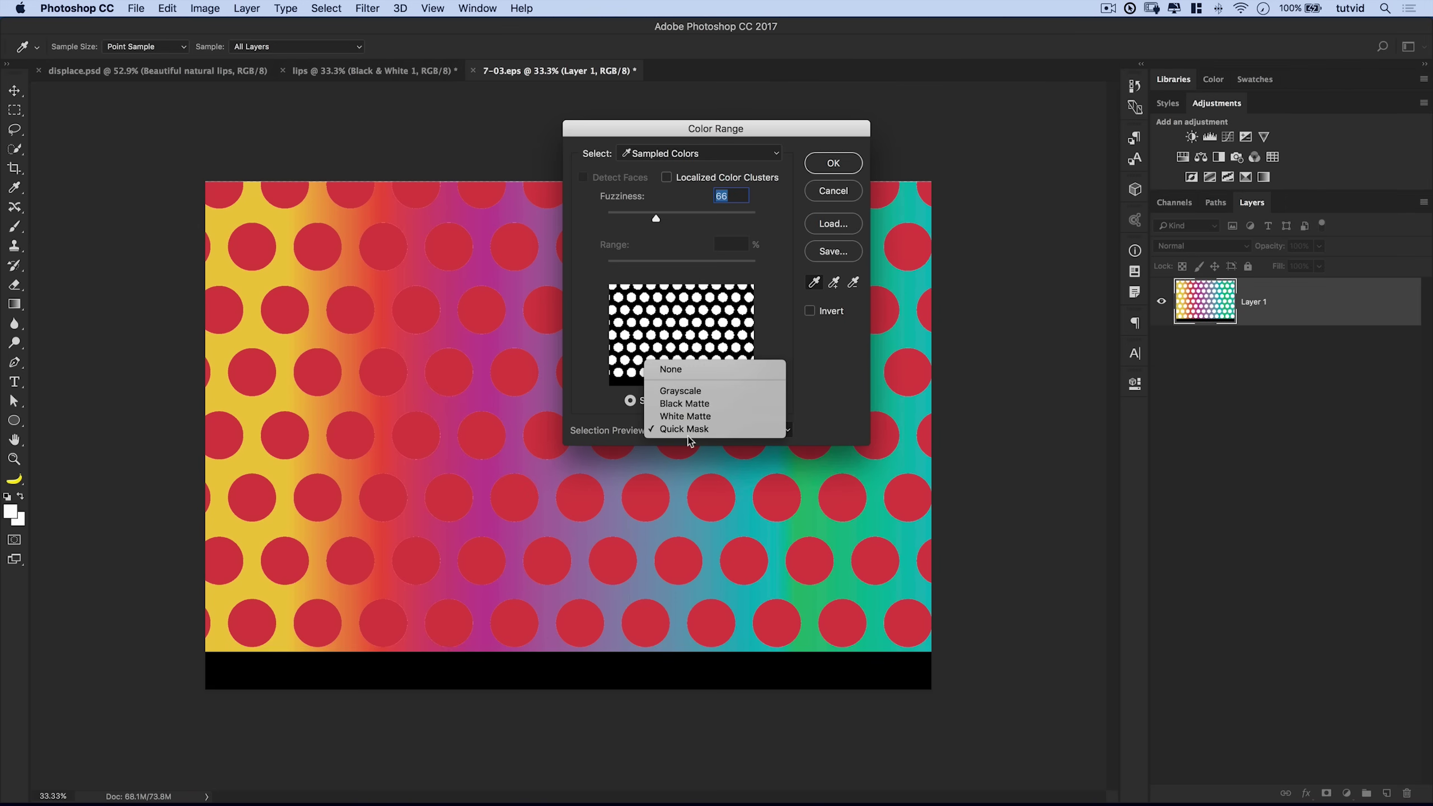
click(698, 375)
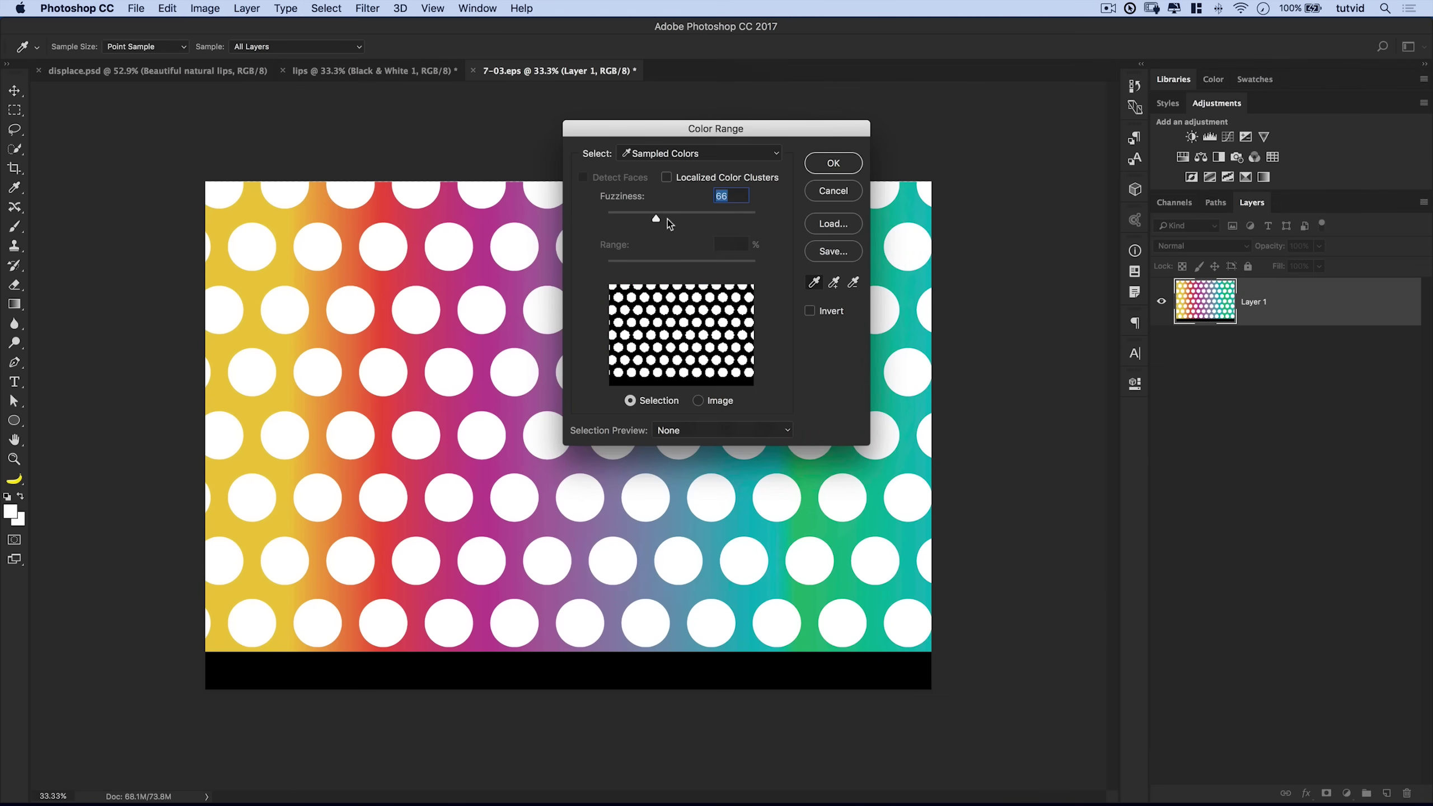
Set the Color Range Fuzziness to 56, accept the selection, and copy the selected white dots to a new layer
drag(660, 215, 741, 213)
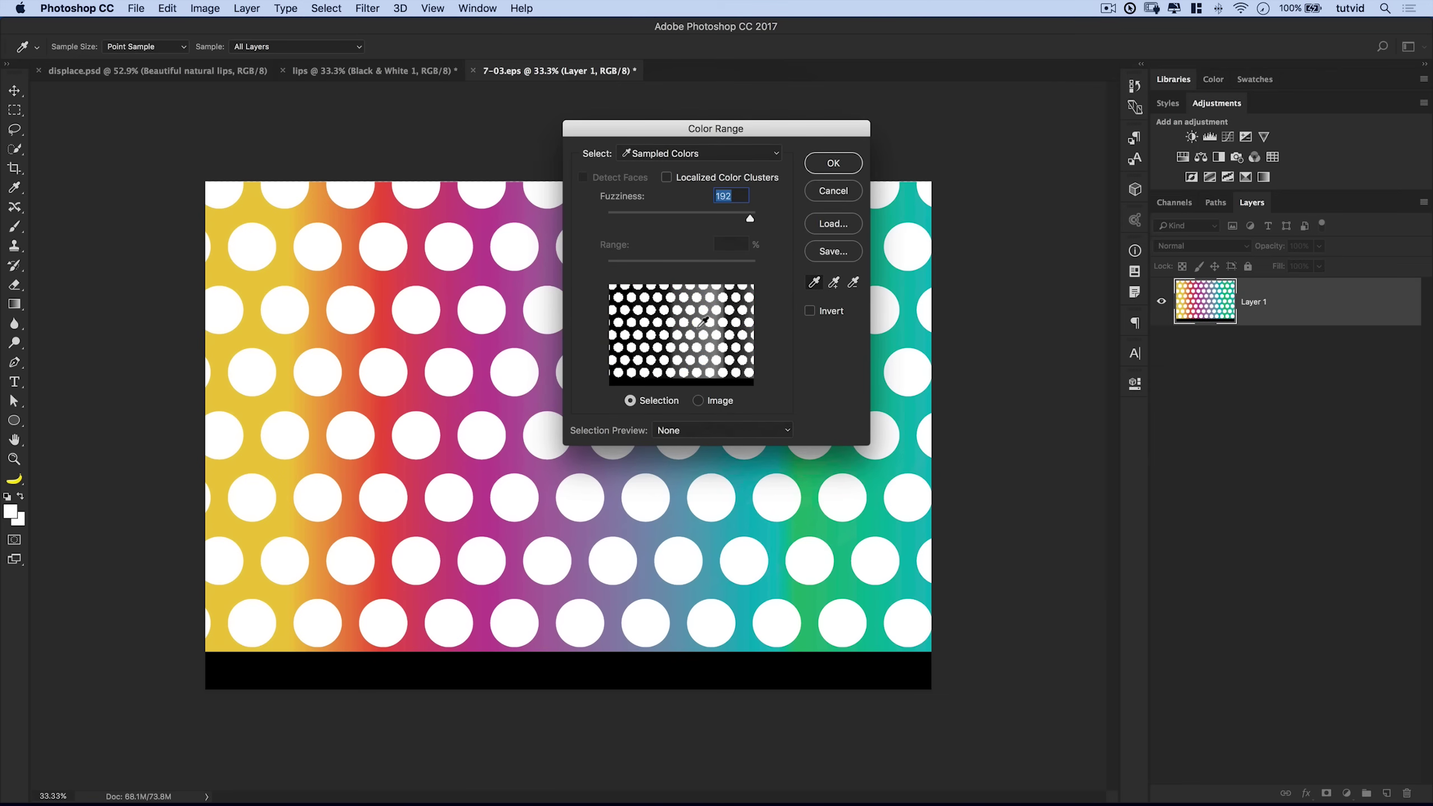
drag(669, 217, 648, 220)
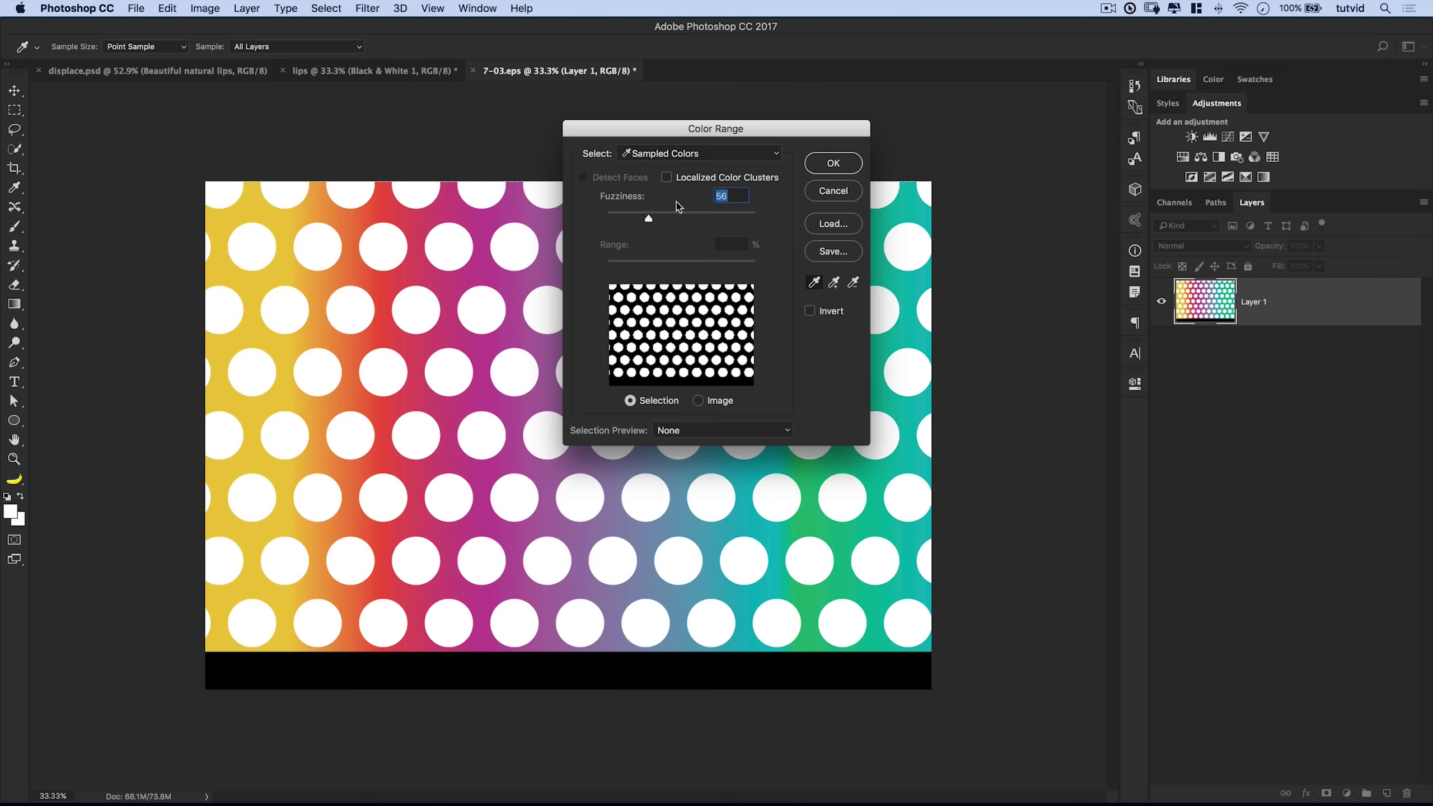
click(840, 169)
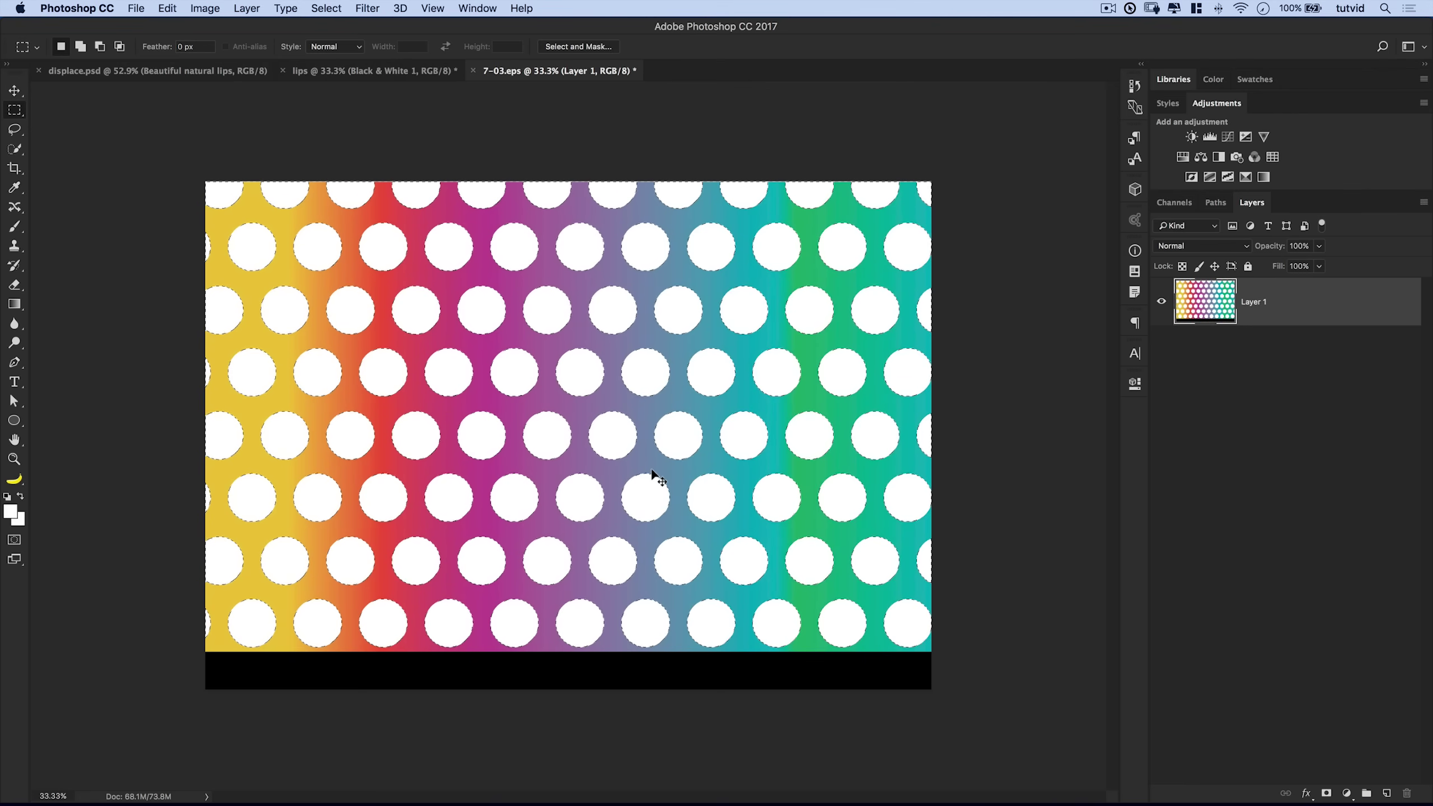
key(super+j)
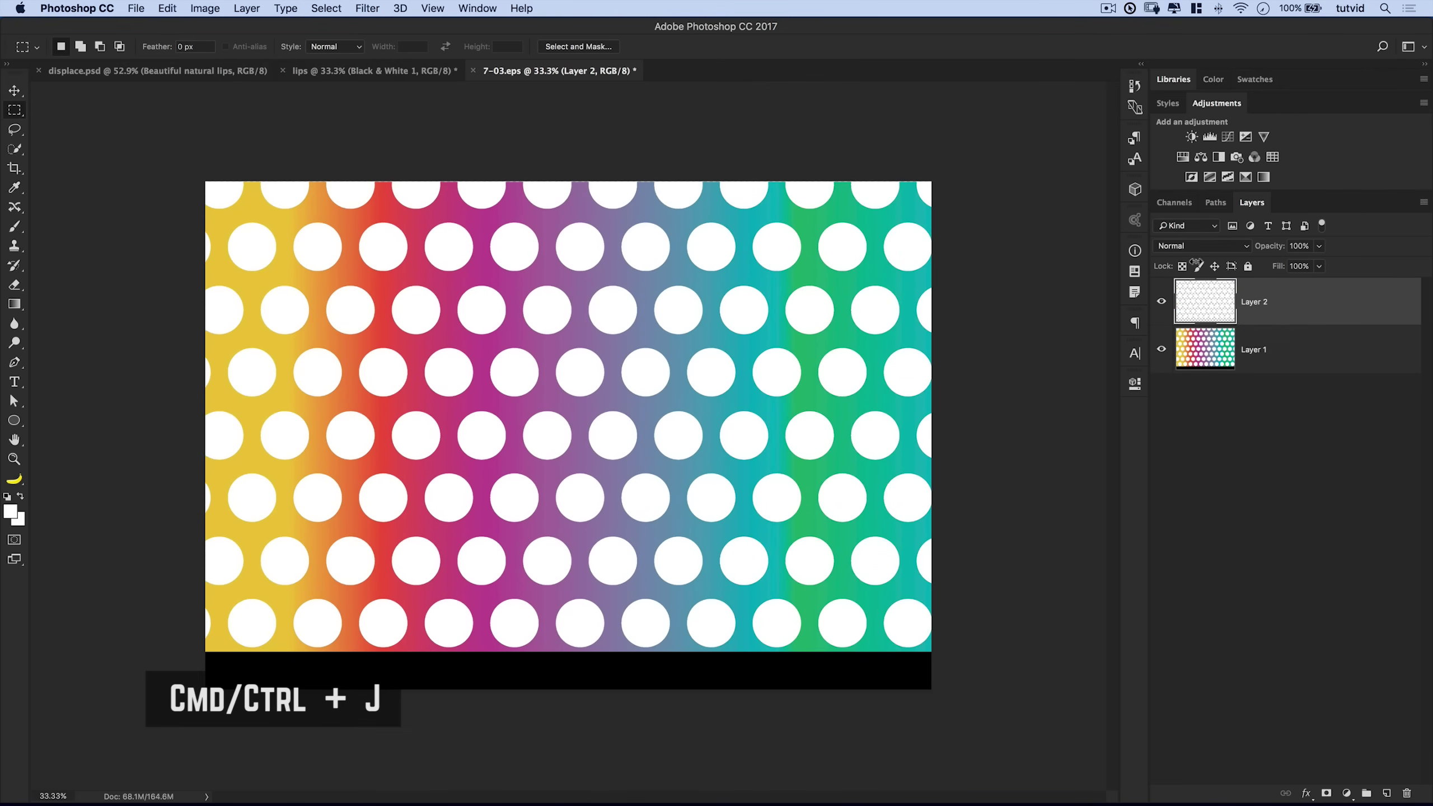
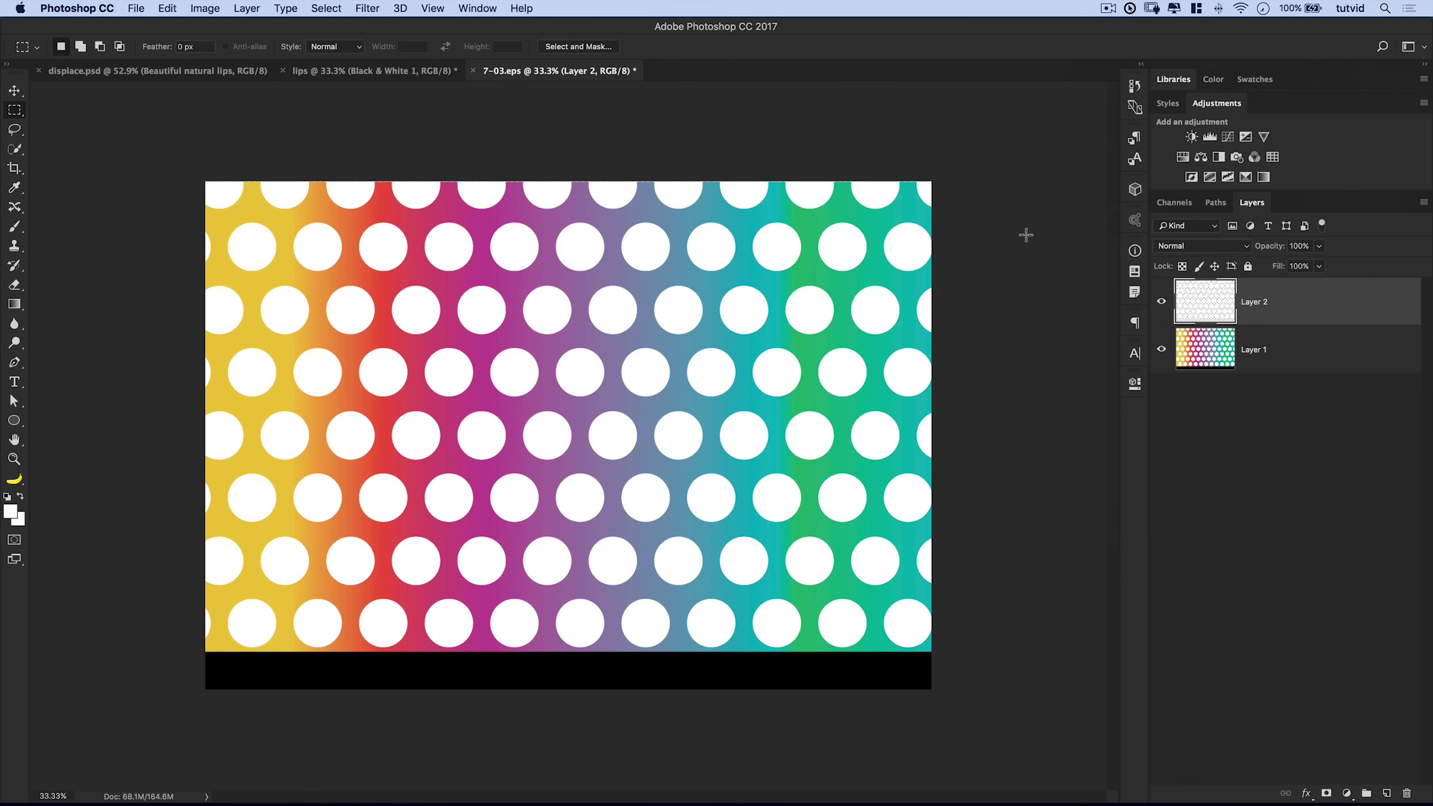
Bring the white dots layer into the lips document and position it over the lips
drag(1291, 312, 237, 130)
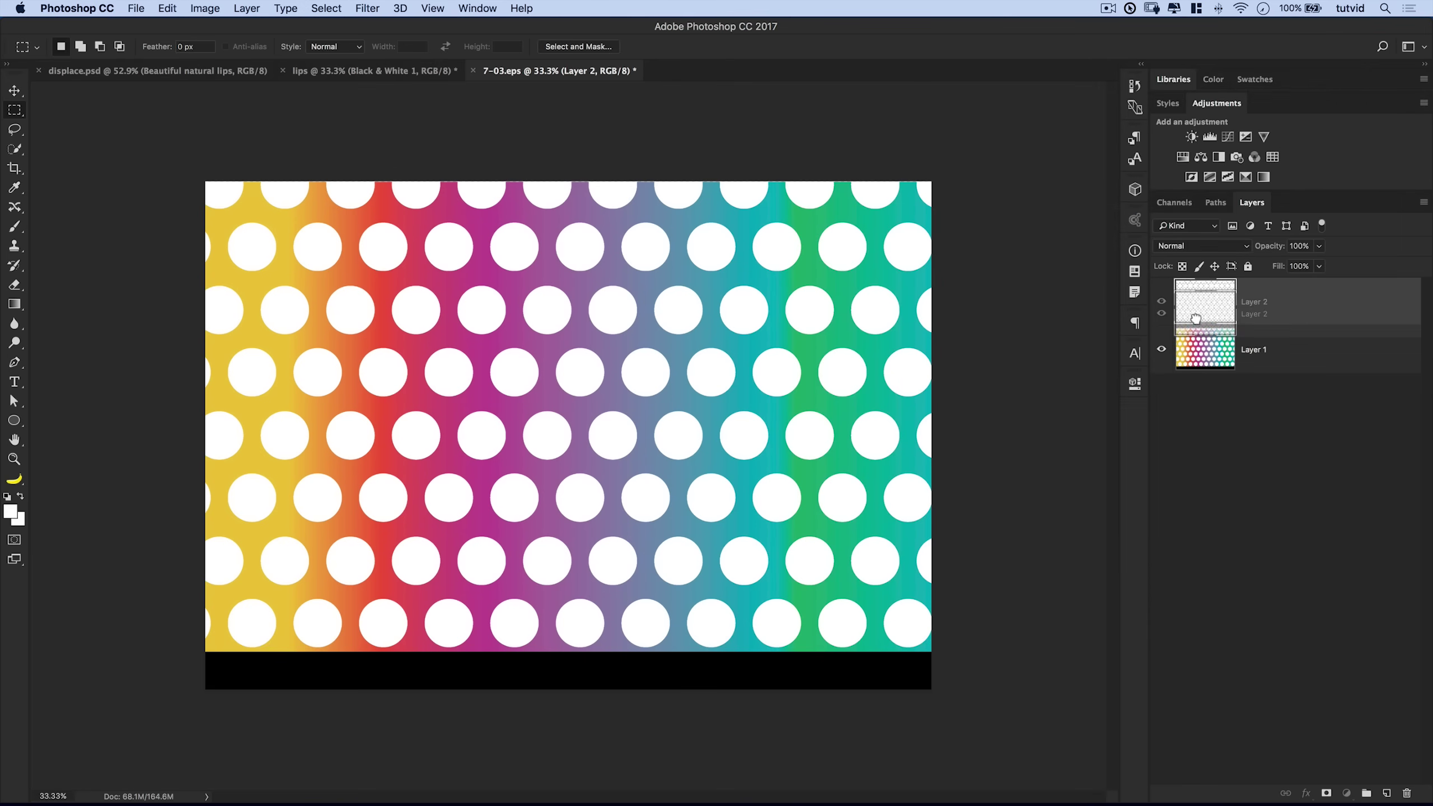
click(15, 90)
drag(498, 290, 379, 61)
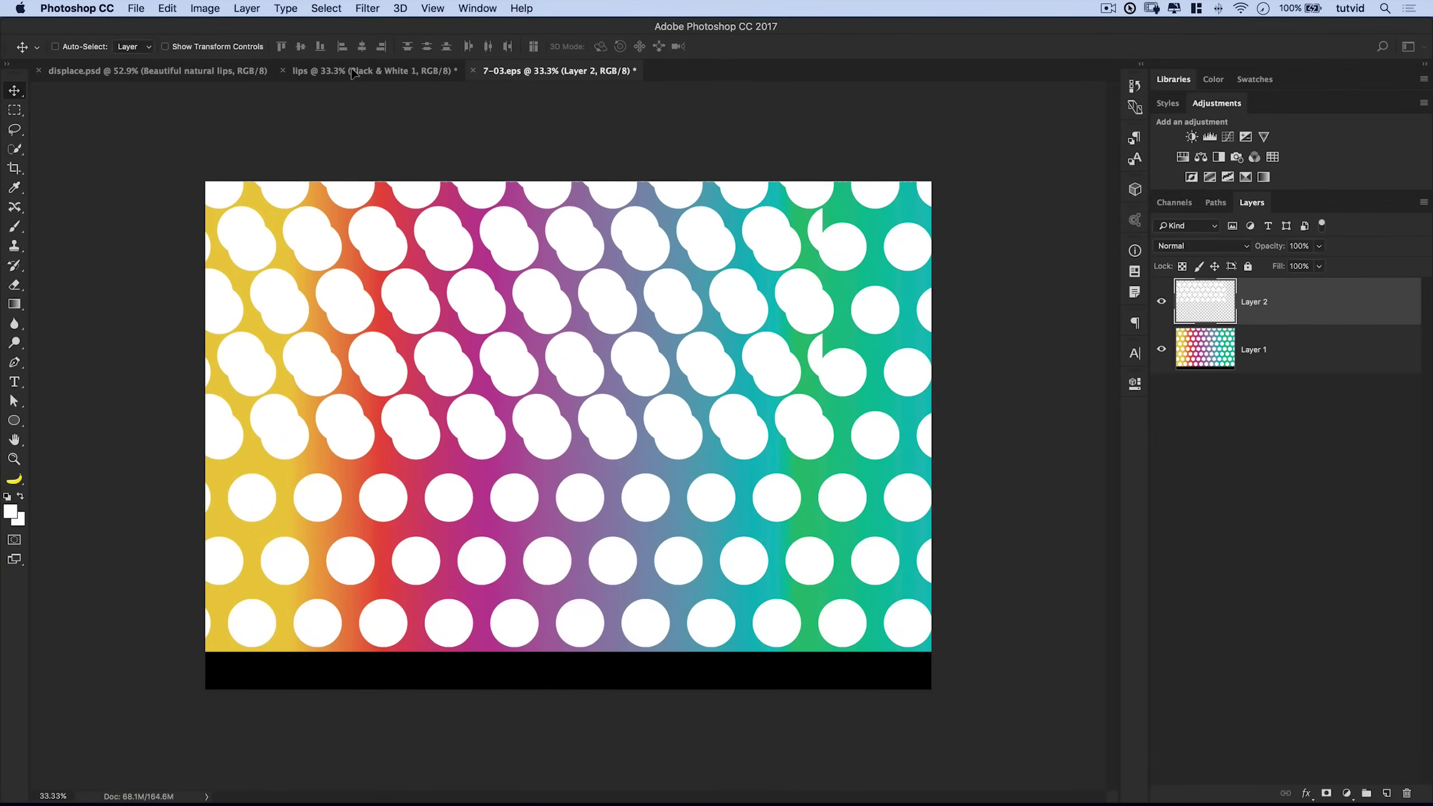
click(352, 72)
drag(553, 401, 544, 394)
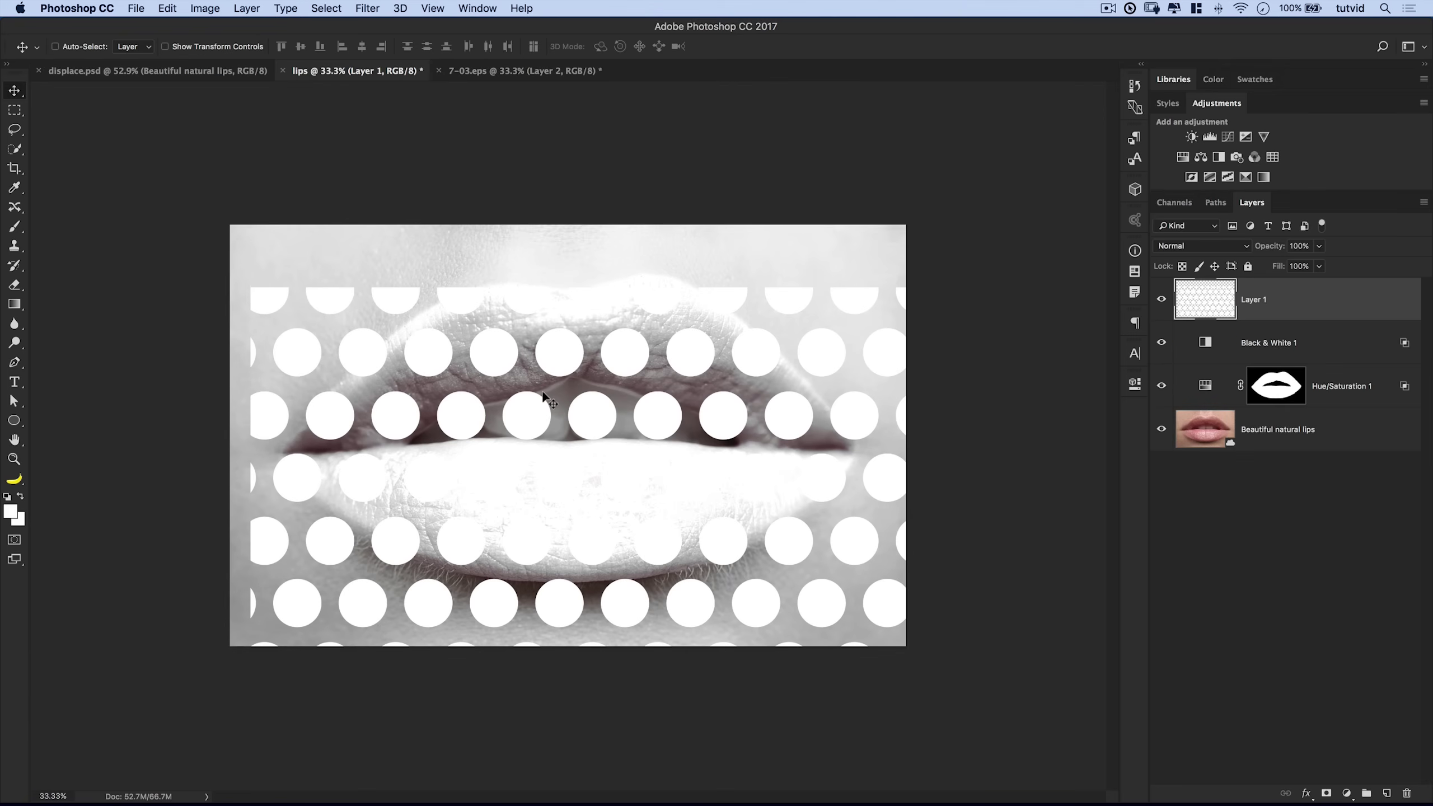
drag(640, 399, 554, 292)
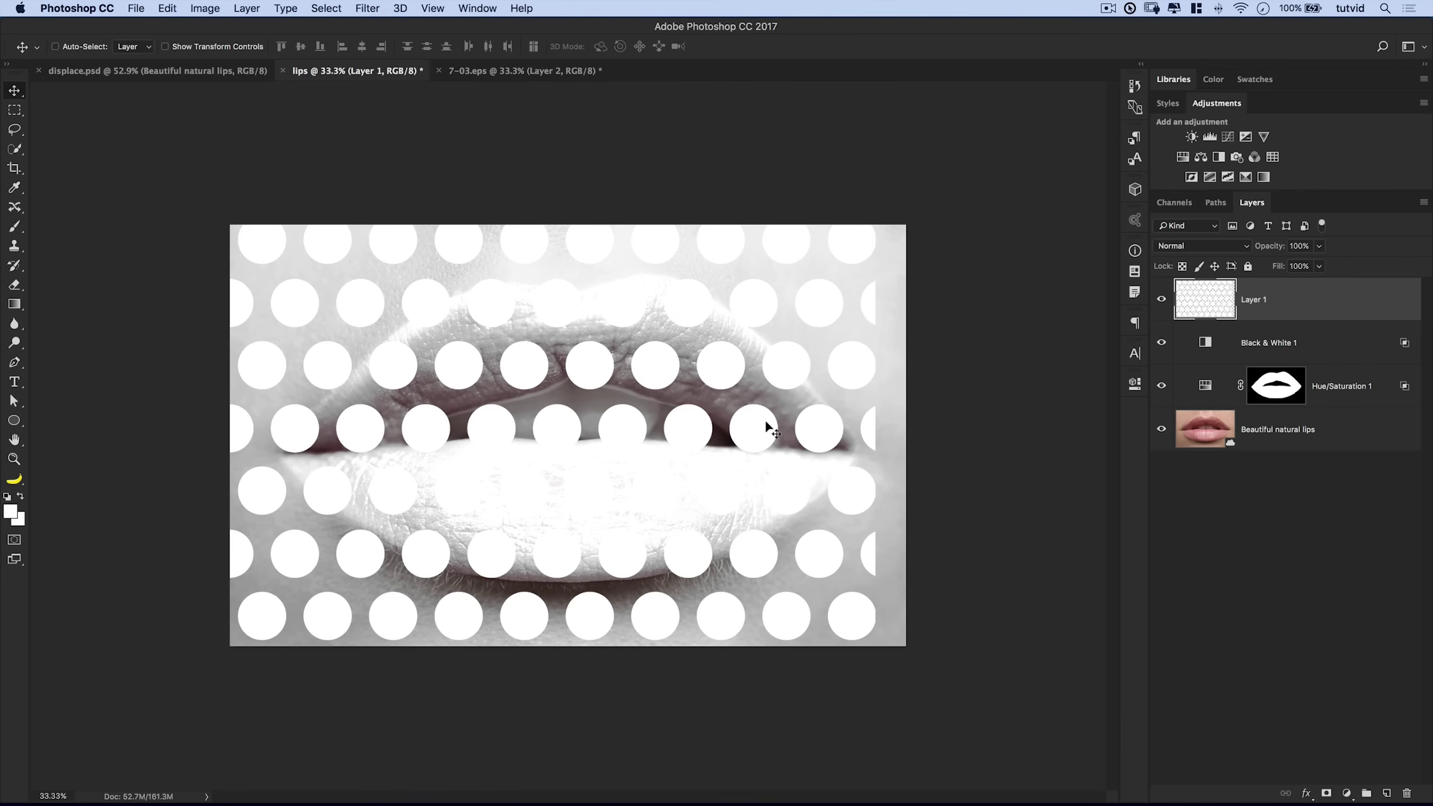
drag(745, 421, 787, 438)
Free Transform the dots layer to about 86% scale, rotate it about -8.5°, and reposition it over the lips
click(157, 4)
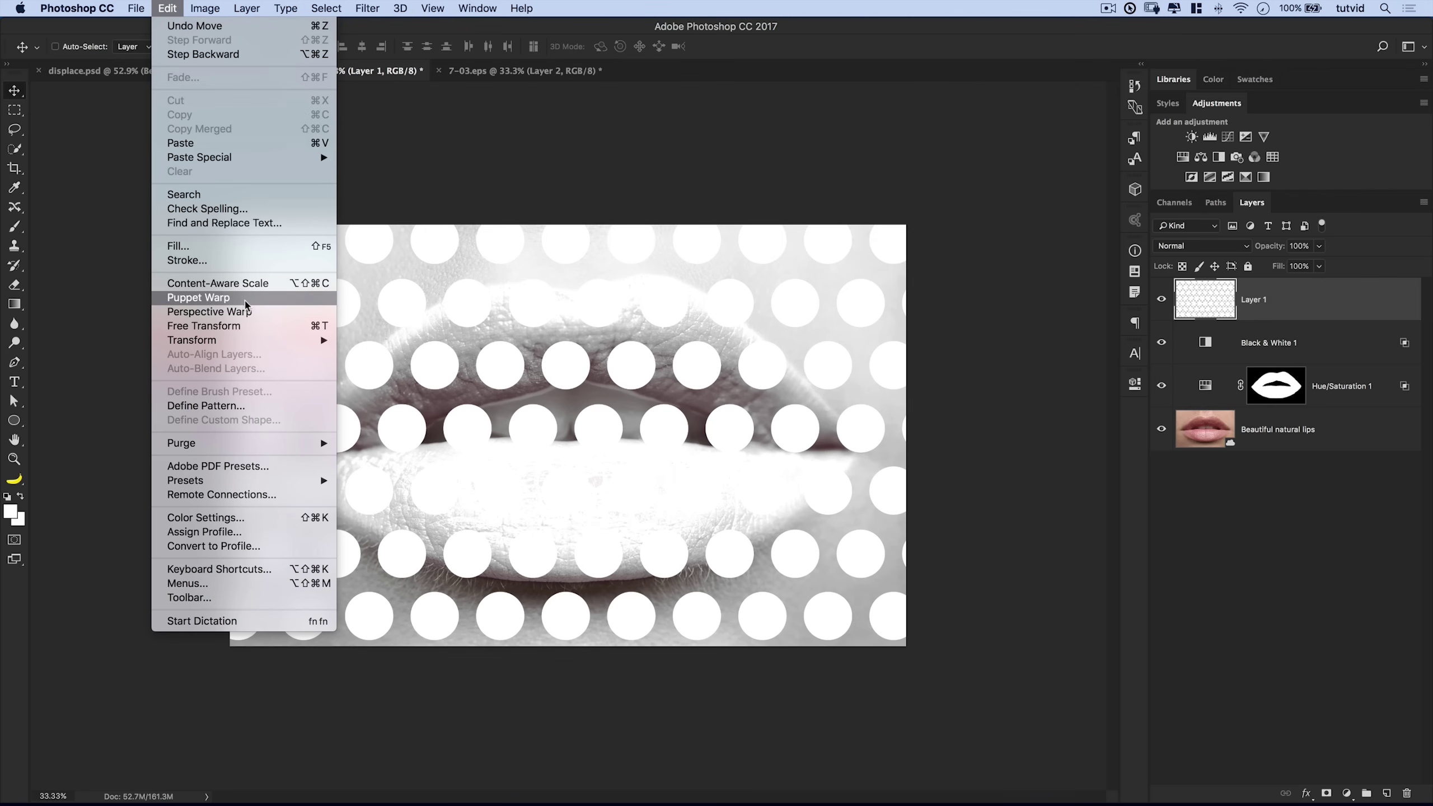
click(232, 325)
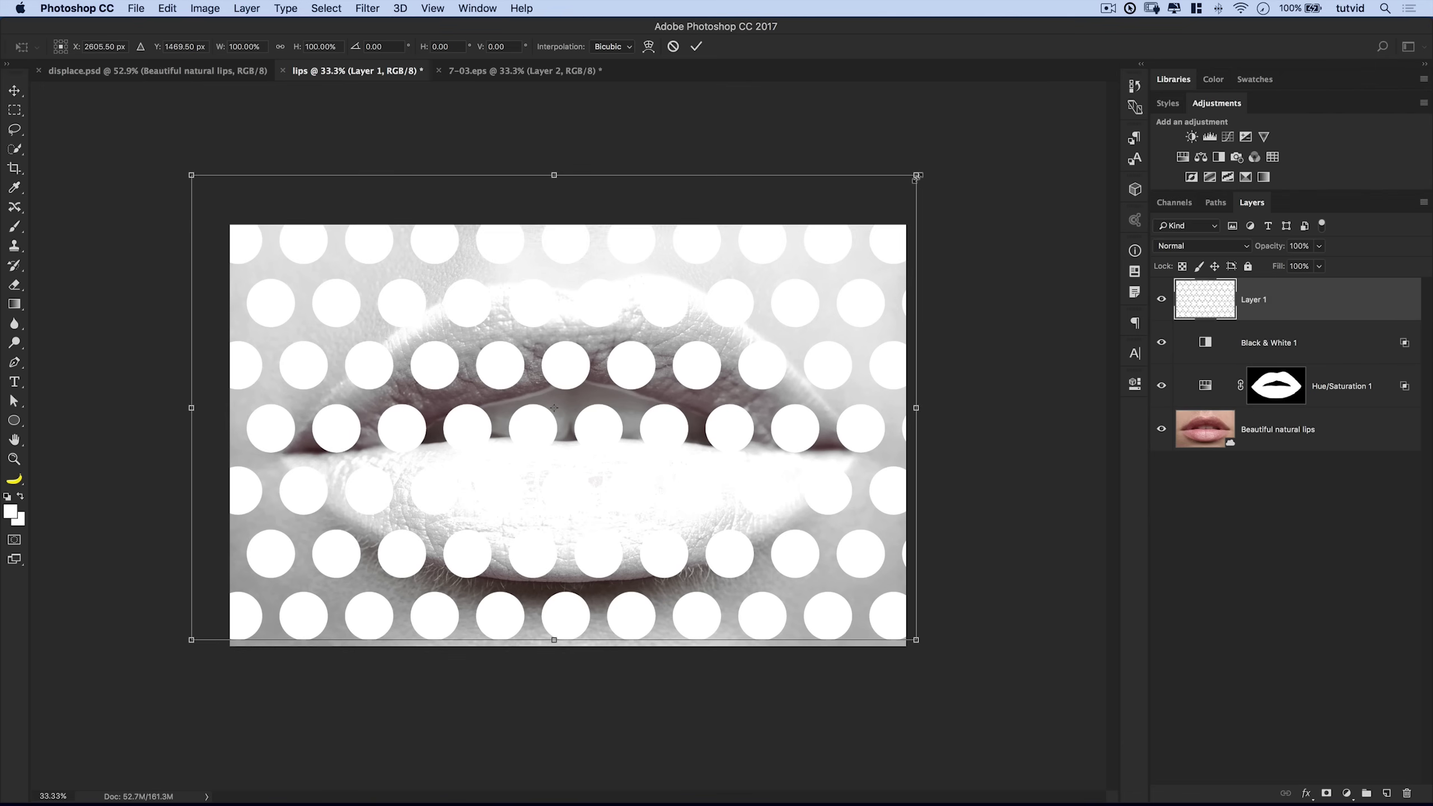
drag(917, 178, 865, 209)
drag(748, 367, 765, 374)
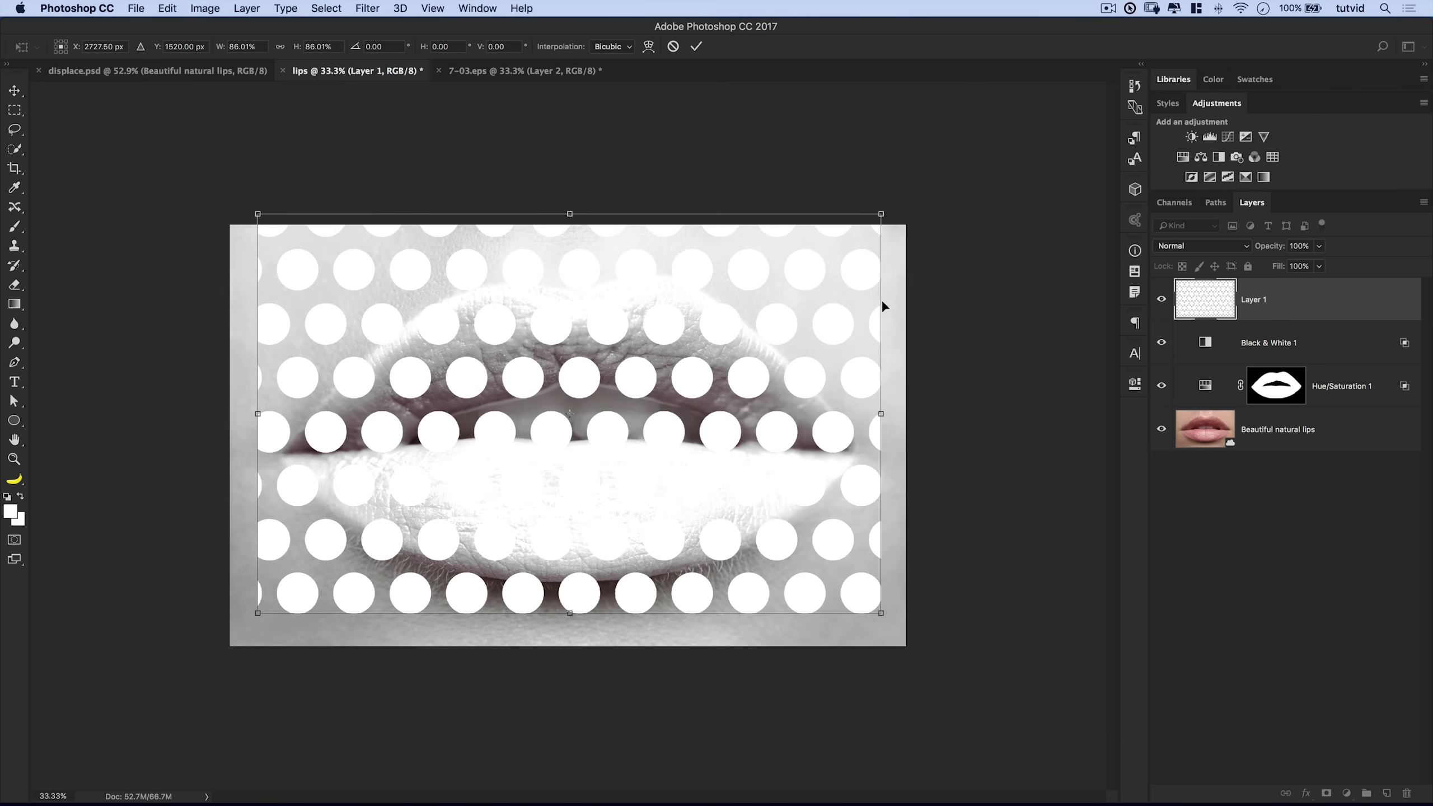
drag(904, 290, 891, 250)
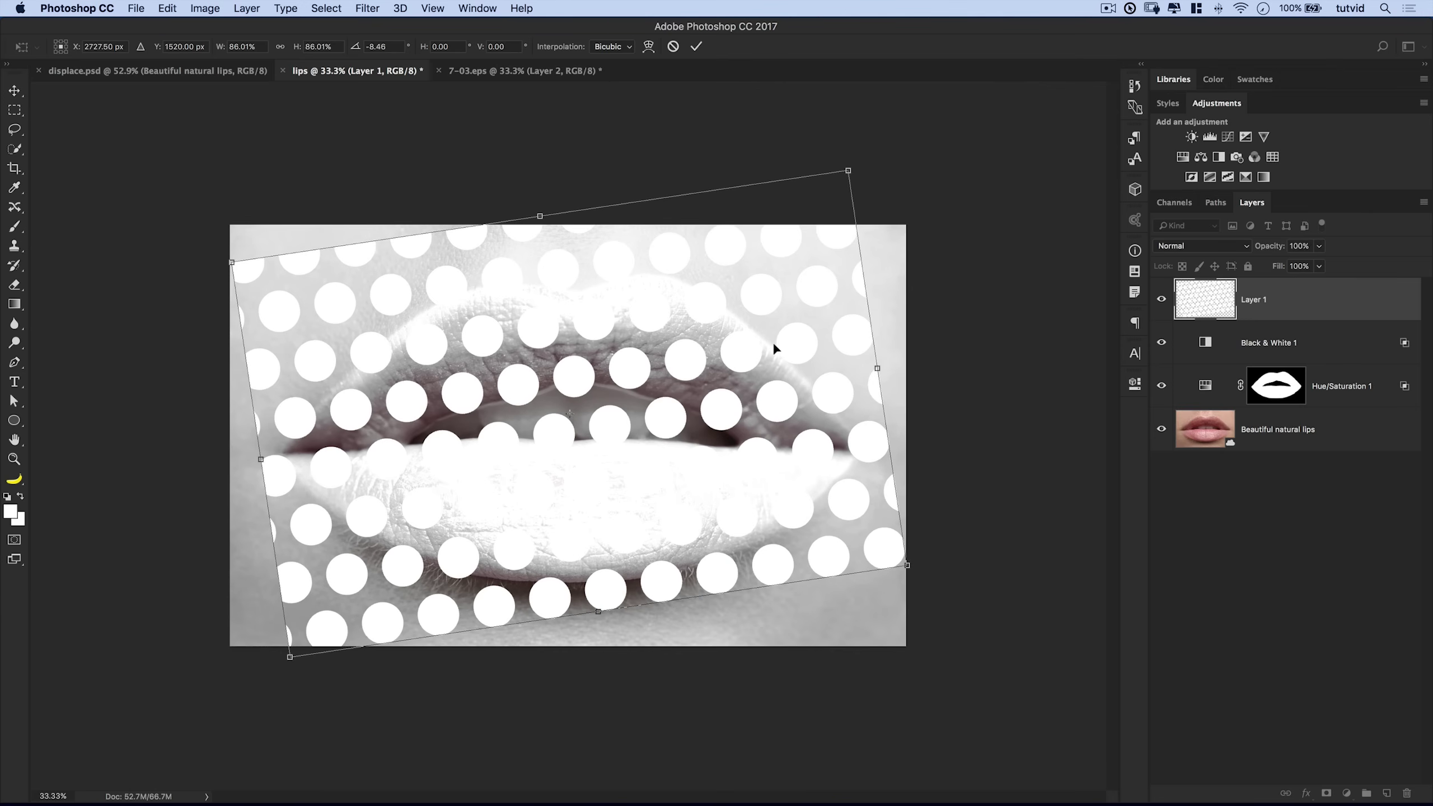
drag(778, 342, 781, 353)
key(Return)
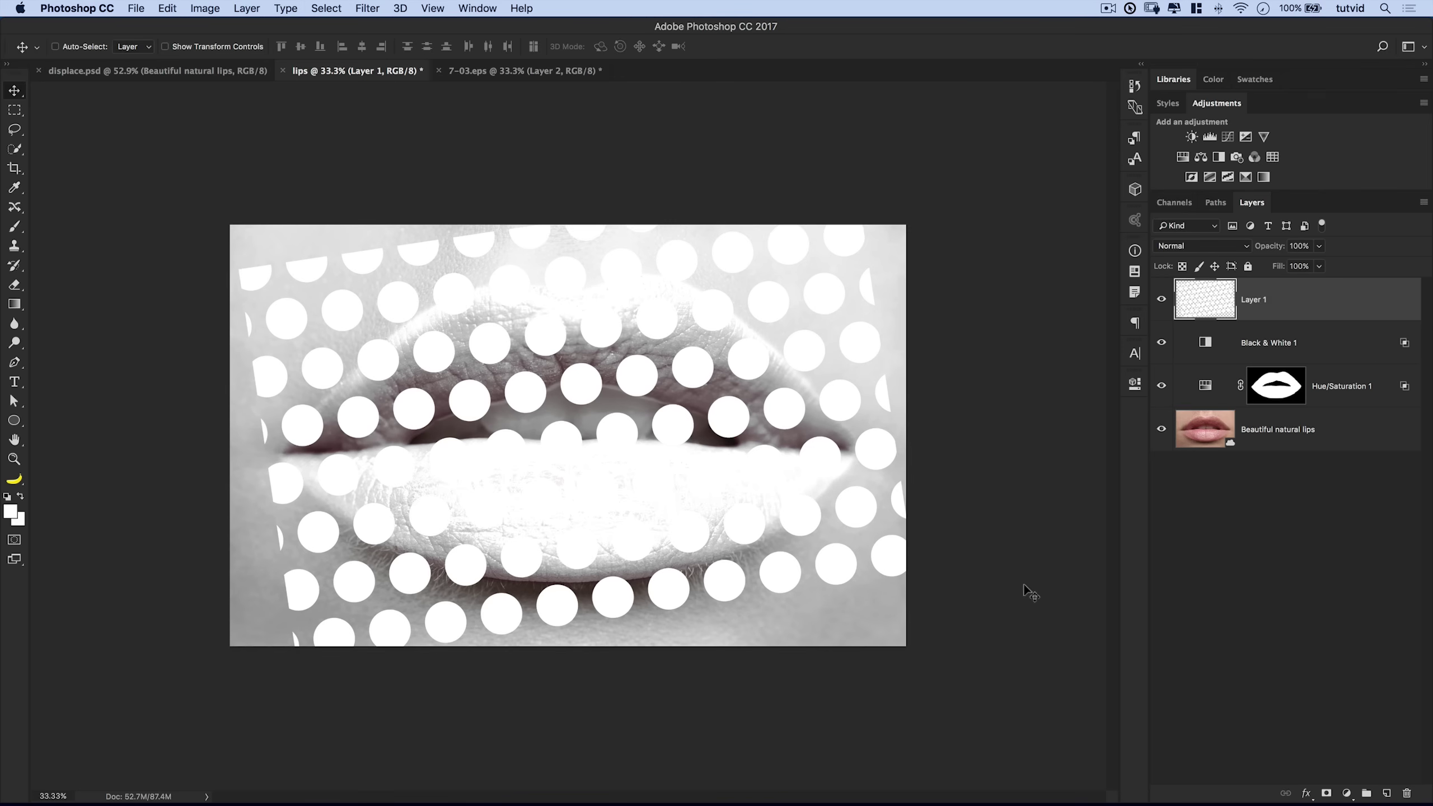
Start the ZigZag distort filter on the dots layer with Amount 4 and Ridges 20
key(super+1)
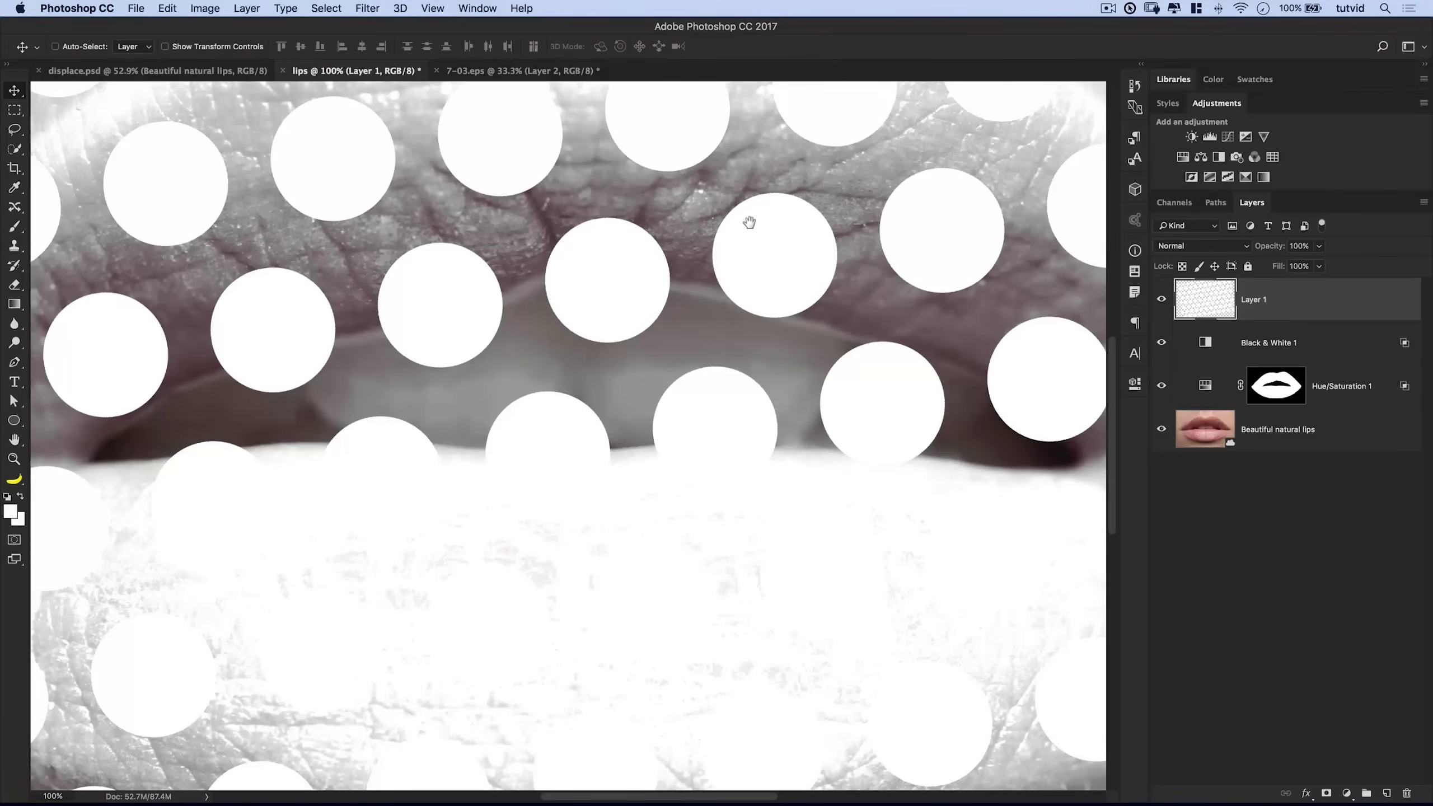
drag(749, 221, 657, 386)
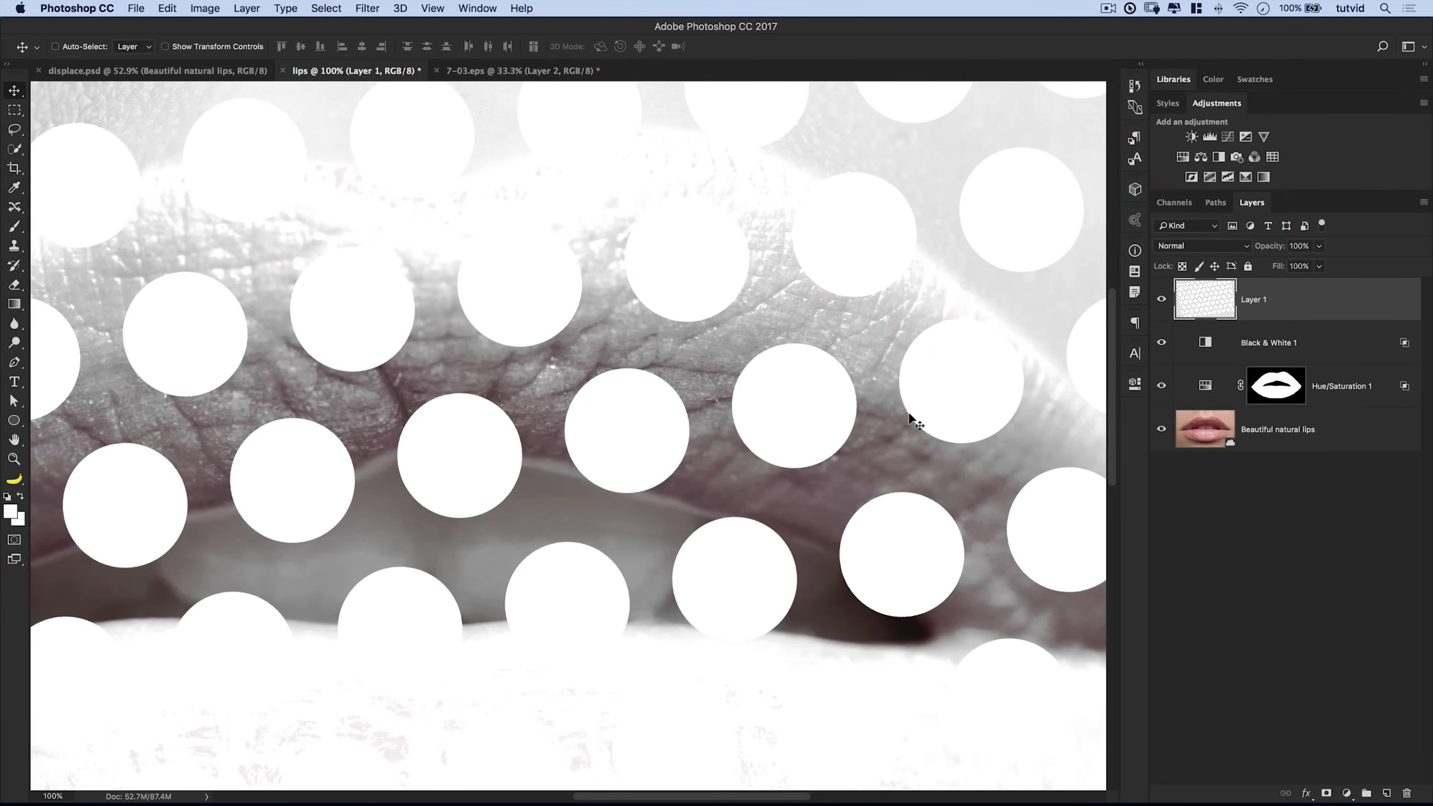
click(363, 8)
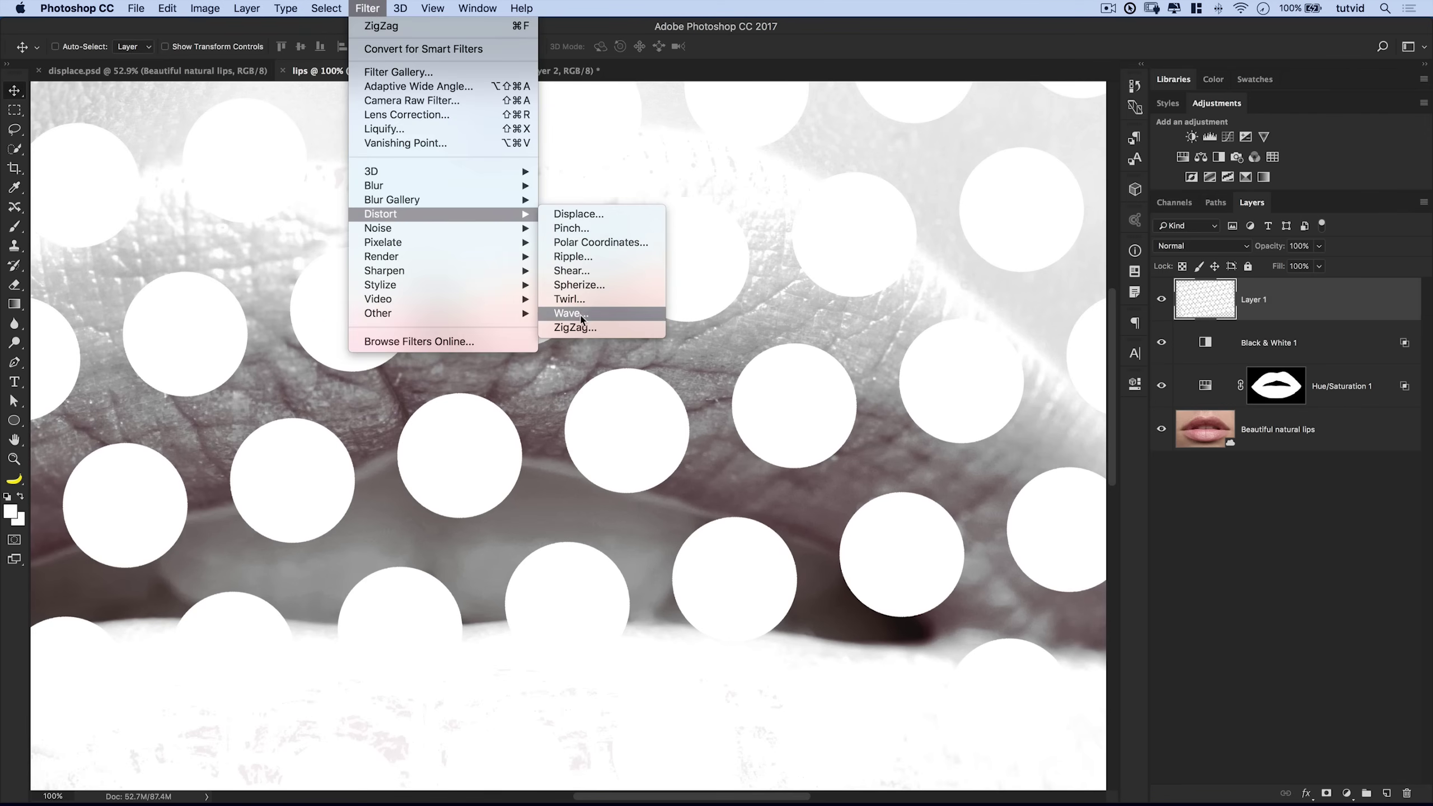
click(631, 333)
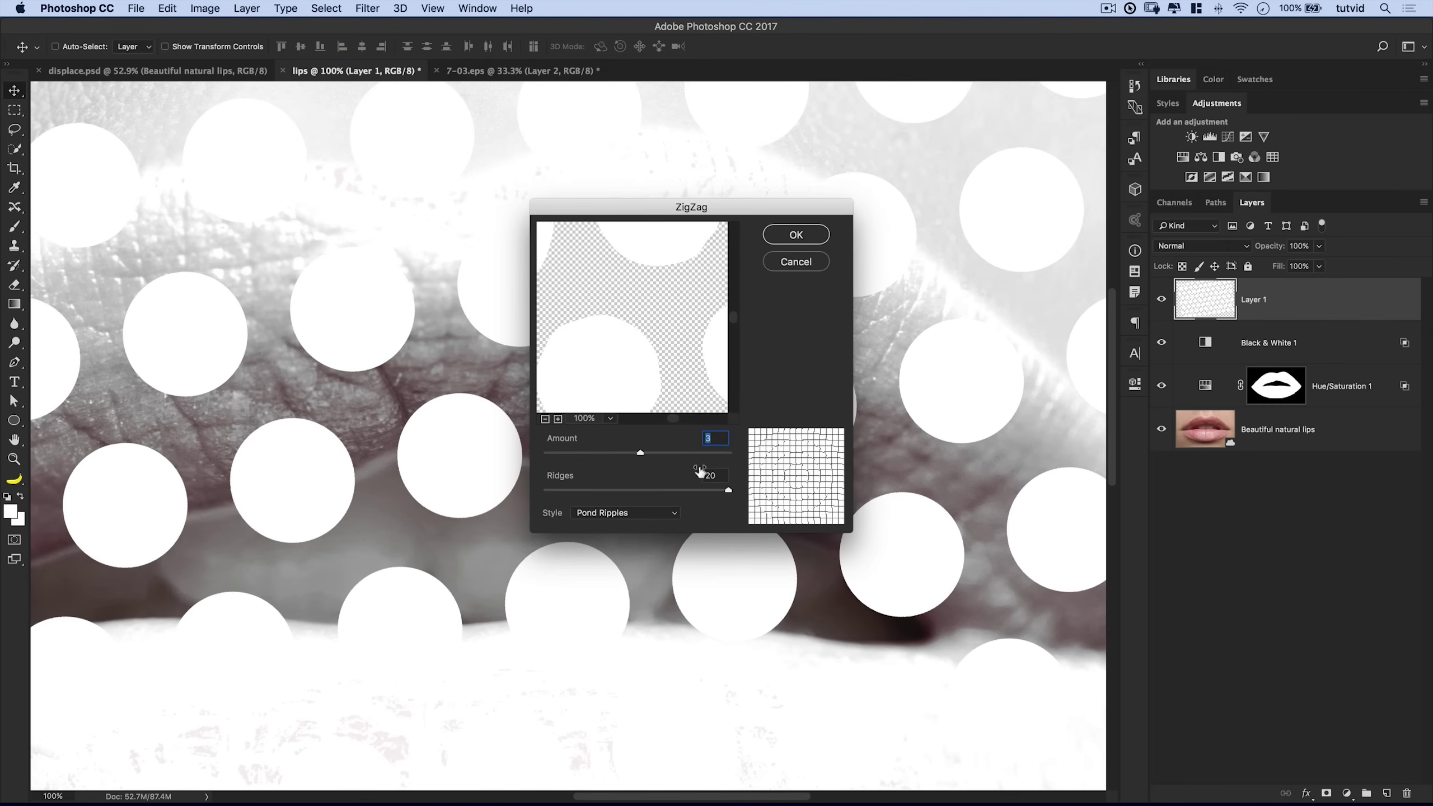
drag(767, 211, 846, 253)
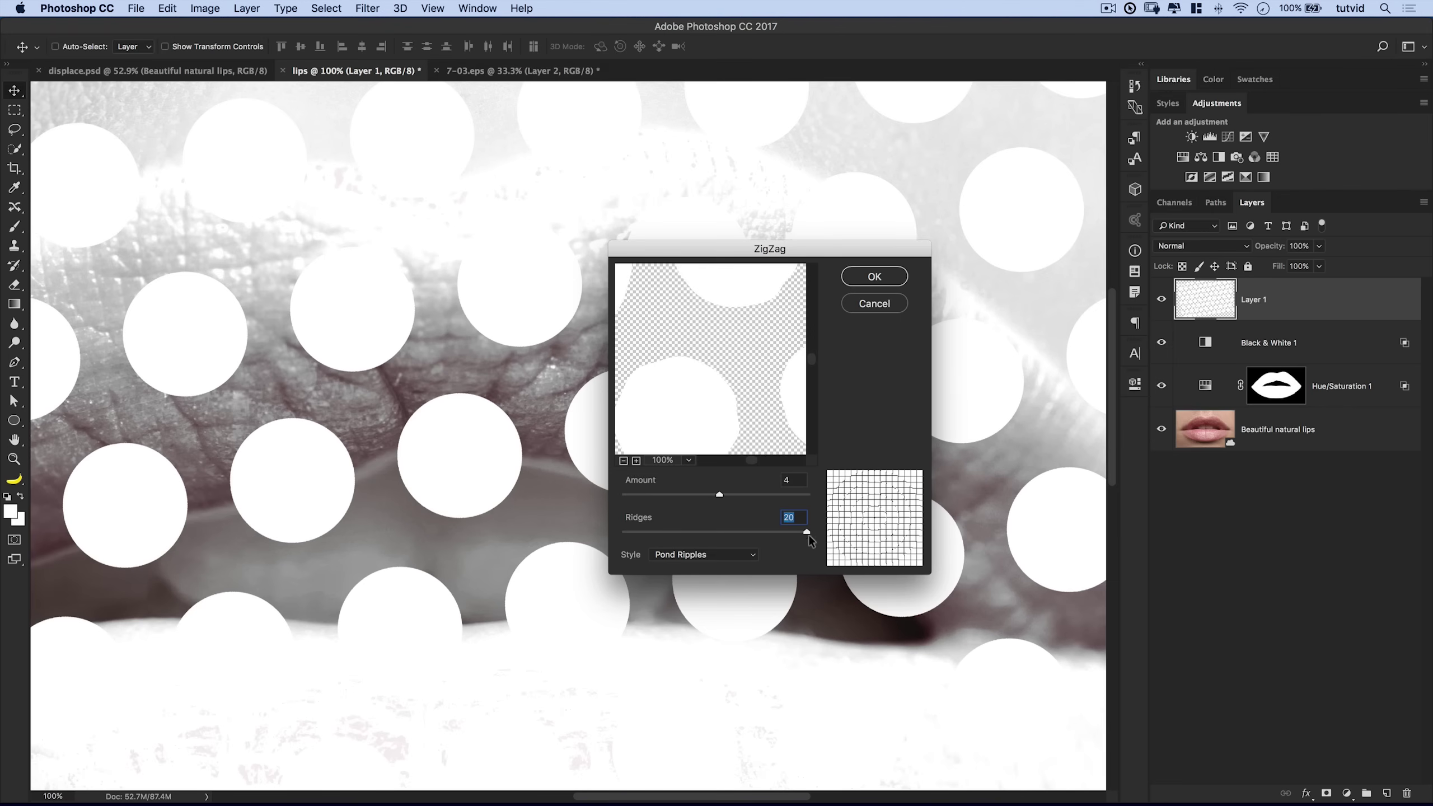
mouse_move(797, 535)
mouse_down()
mouse_move(624, 532)
mouse_move(806, 532)
mouse_up()
Try the Out From Center style for ZigZag, set it back to Pond Ripples, and apply the filter
click(689, 555)
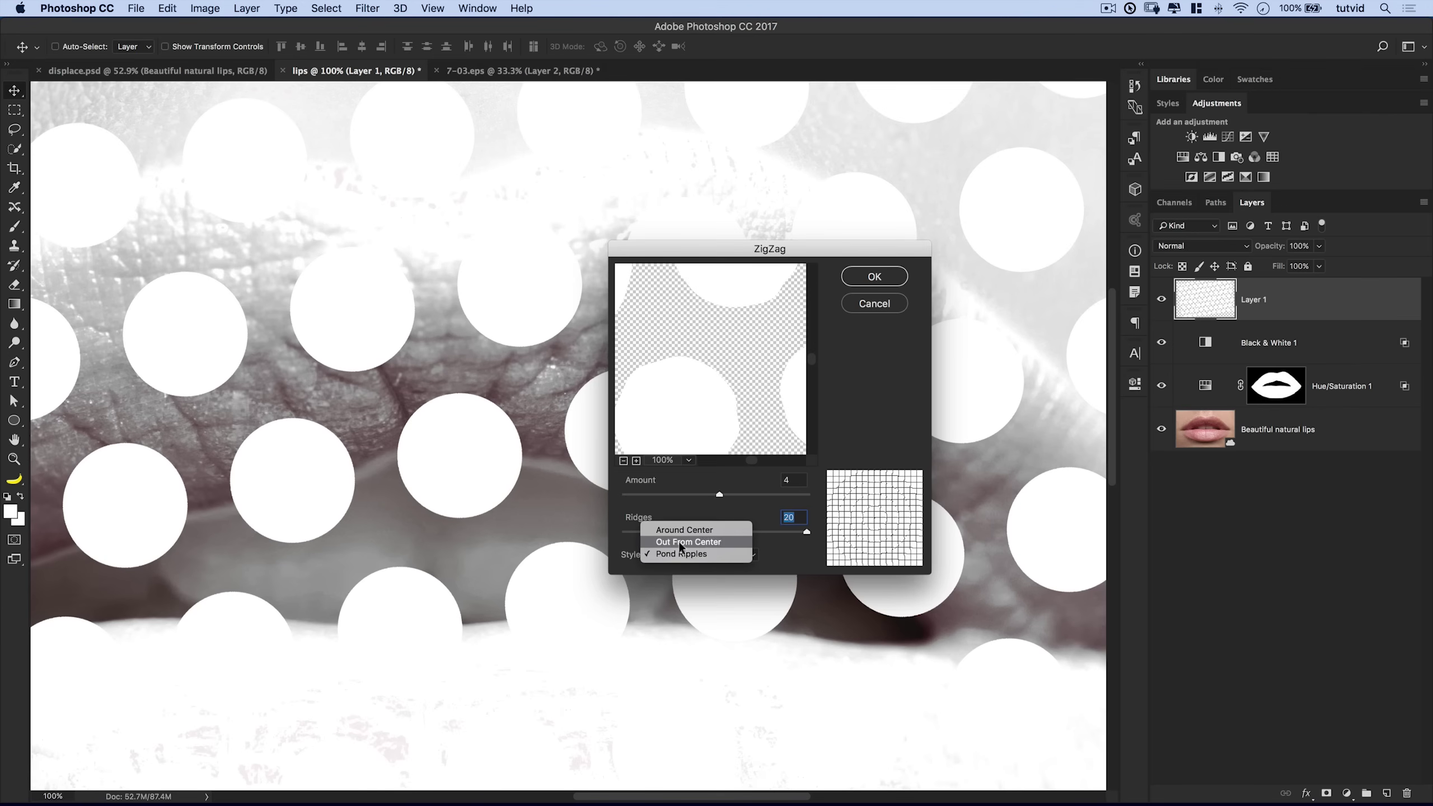
click(682, 543)
click(722, 557)
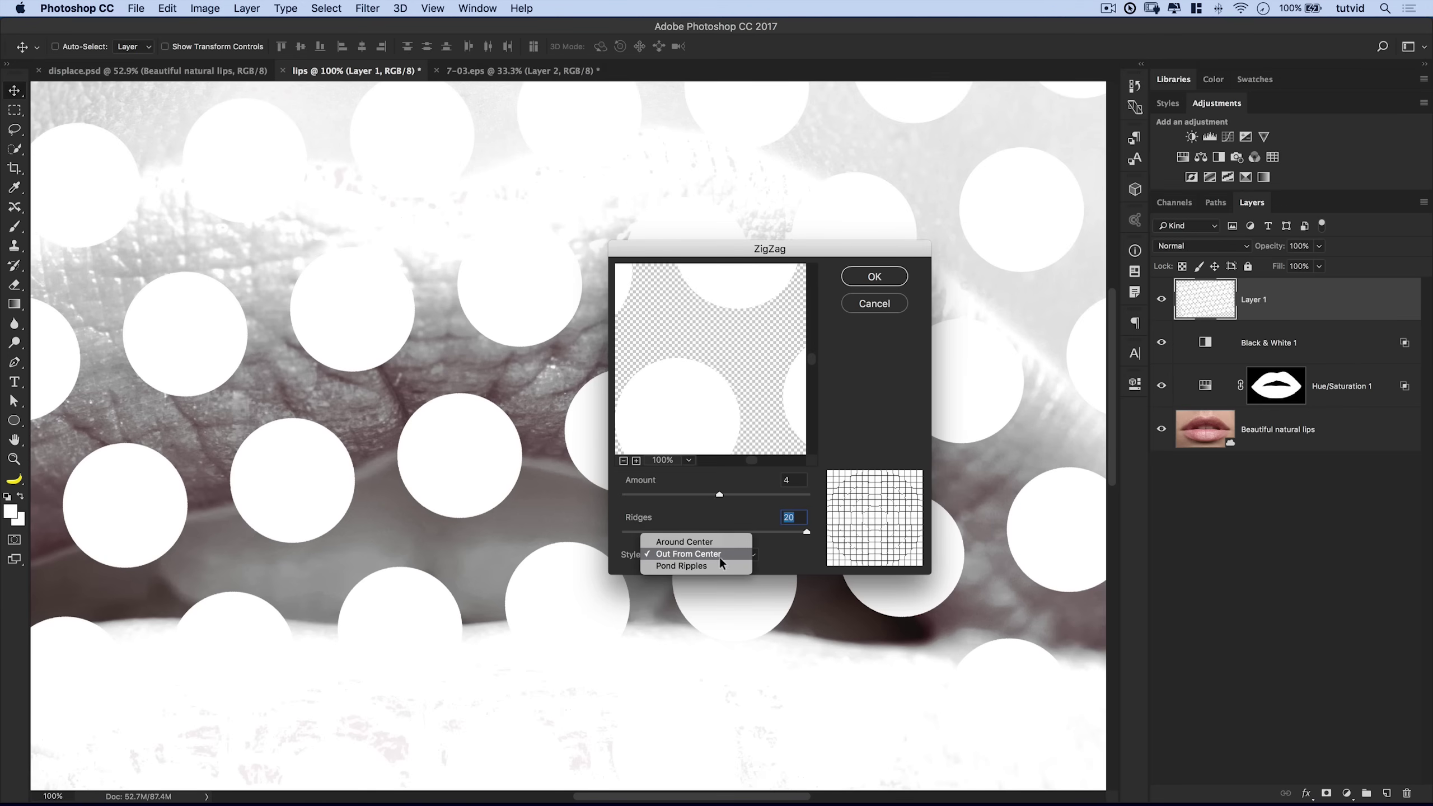
click(722, 568)
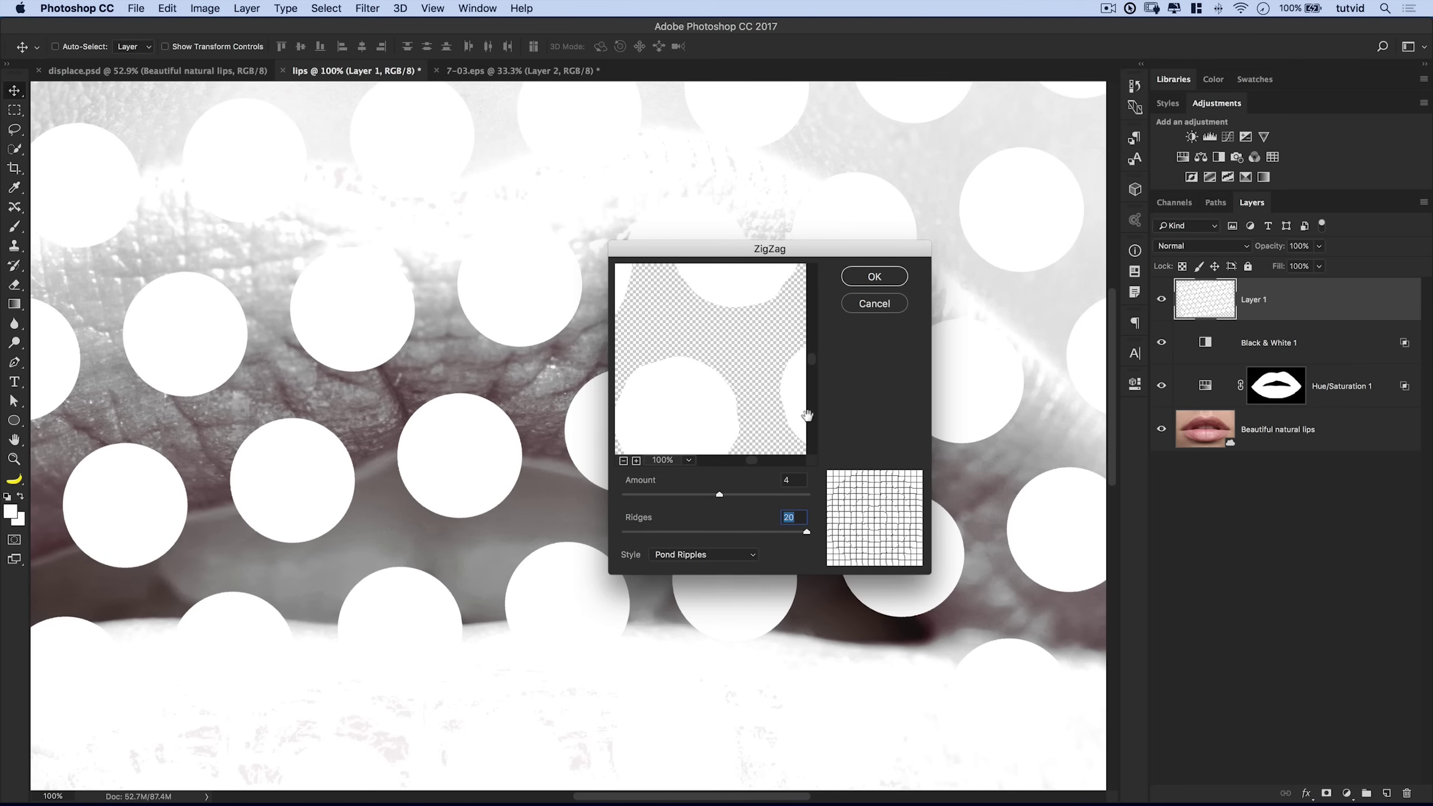
click(886, 278)
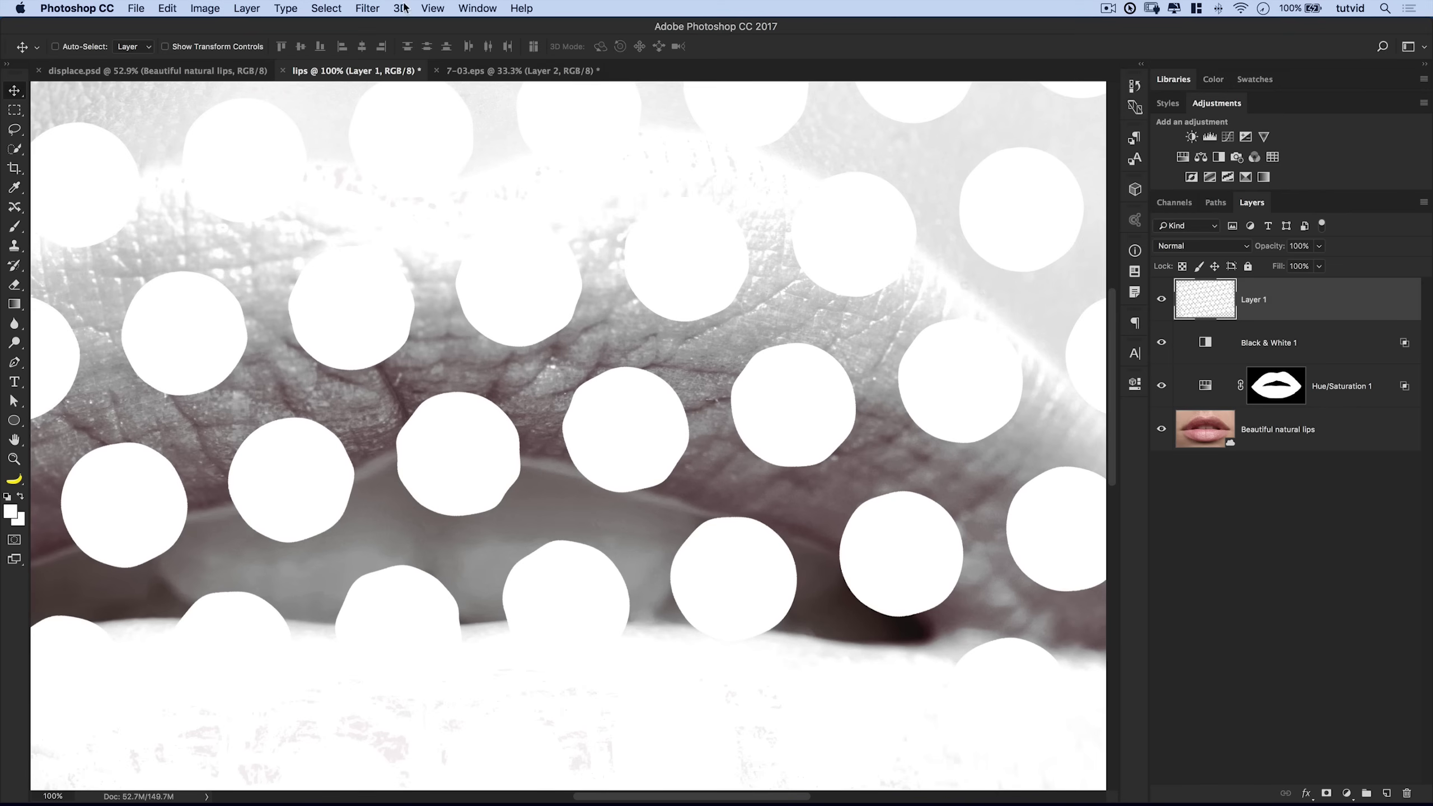
Apply a Gaussian Blur with a 1.5-pixel radius to the white dots layer
click(367, 7)
mouse_move(450, 189)
click(607, 249)
drag(889, 336, 845, 311)
text(1.5)
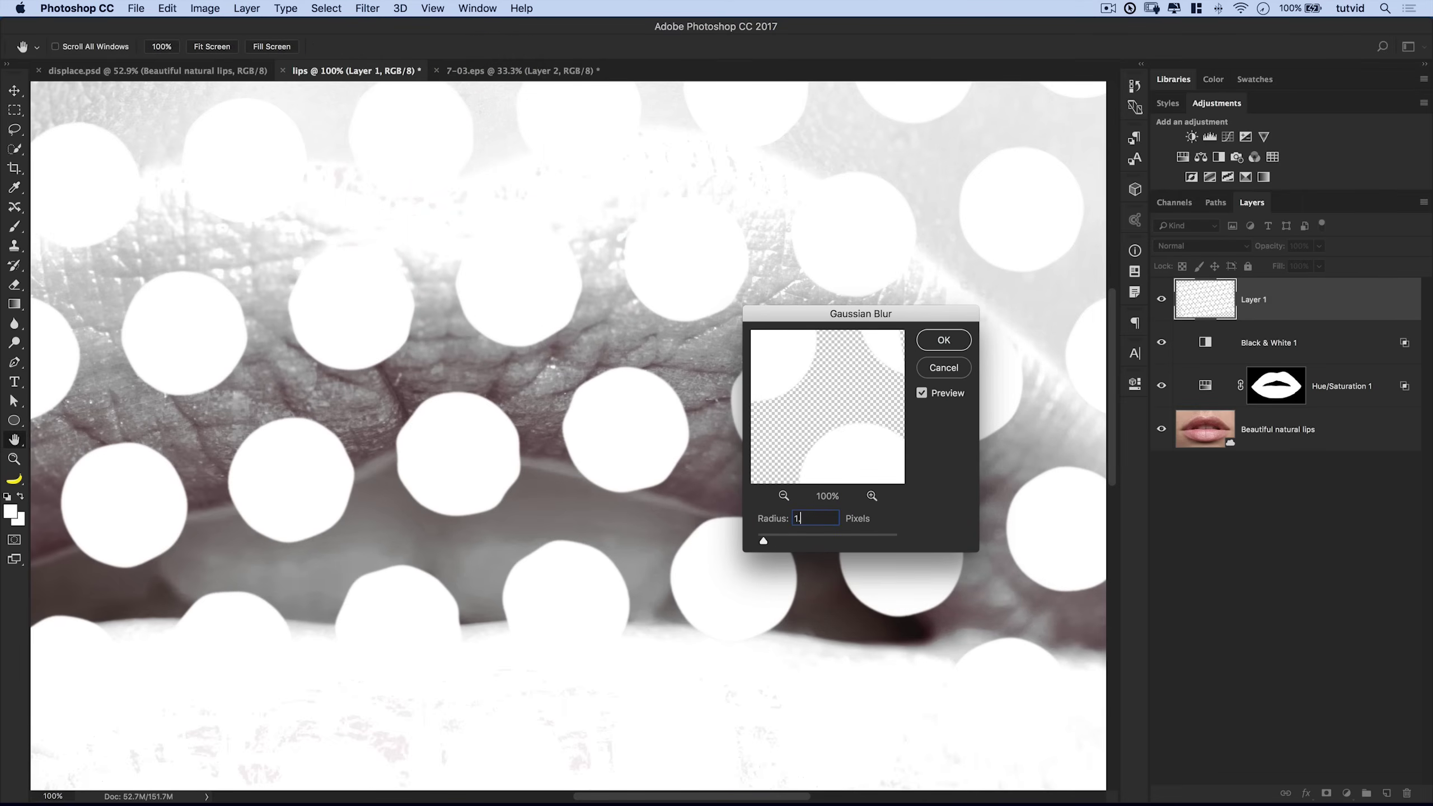
click(945, 340)
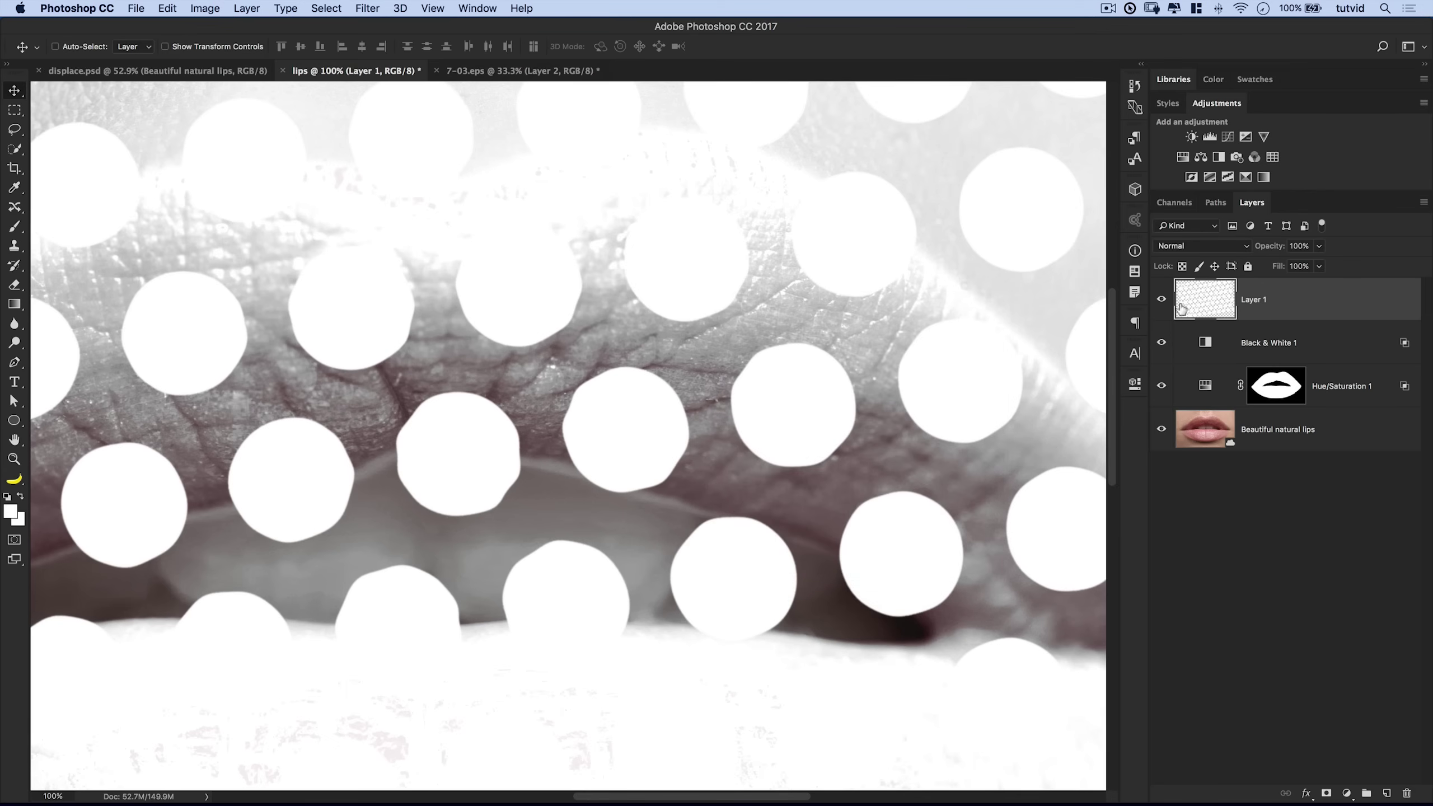
Hide the dots layer, load its dots as a selection, and make the Black & White 1 adjustment layer active
click(1162, 301)
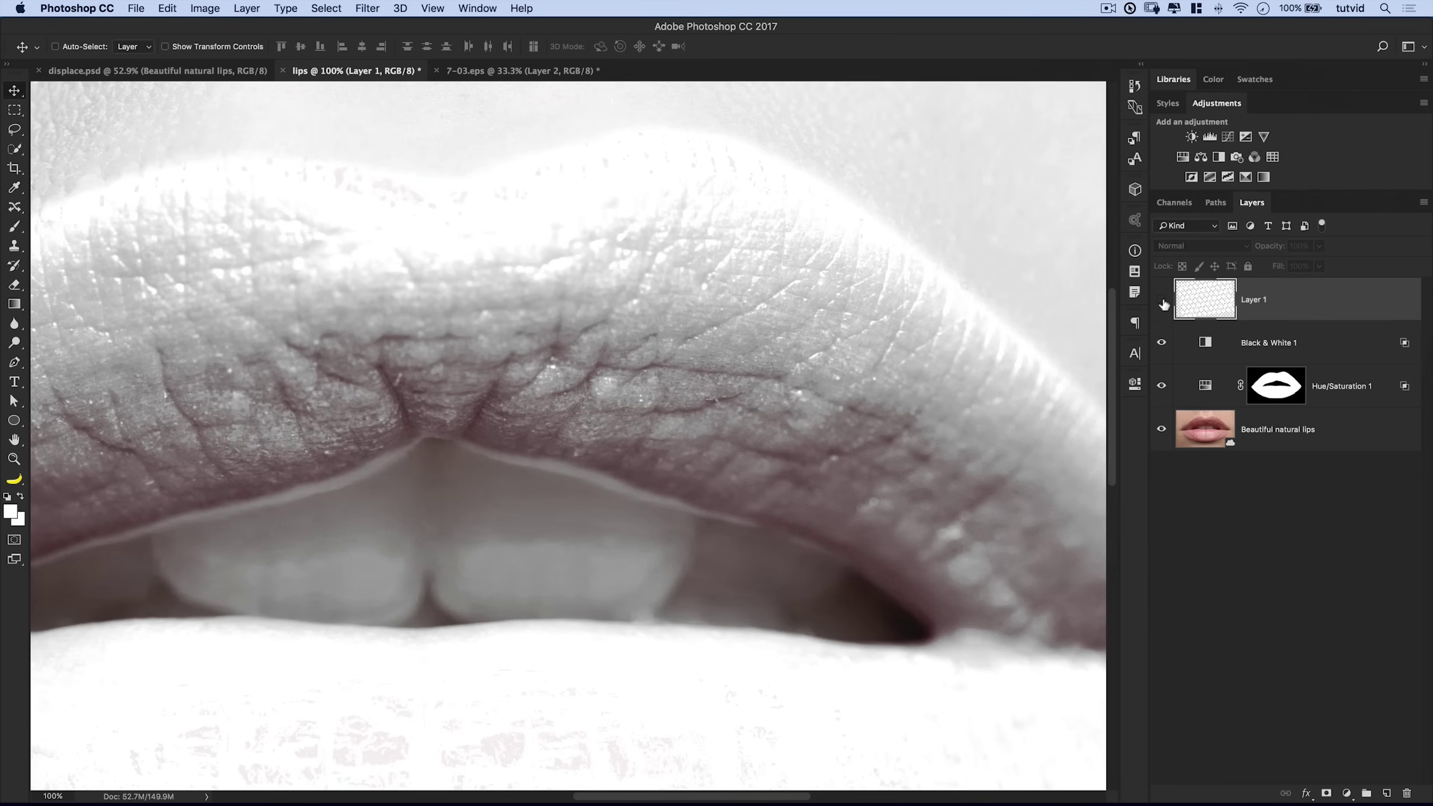
key(super+minus)
key(super+minus)
key(super+minus)
key(super+minus)
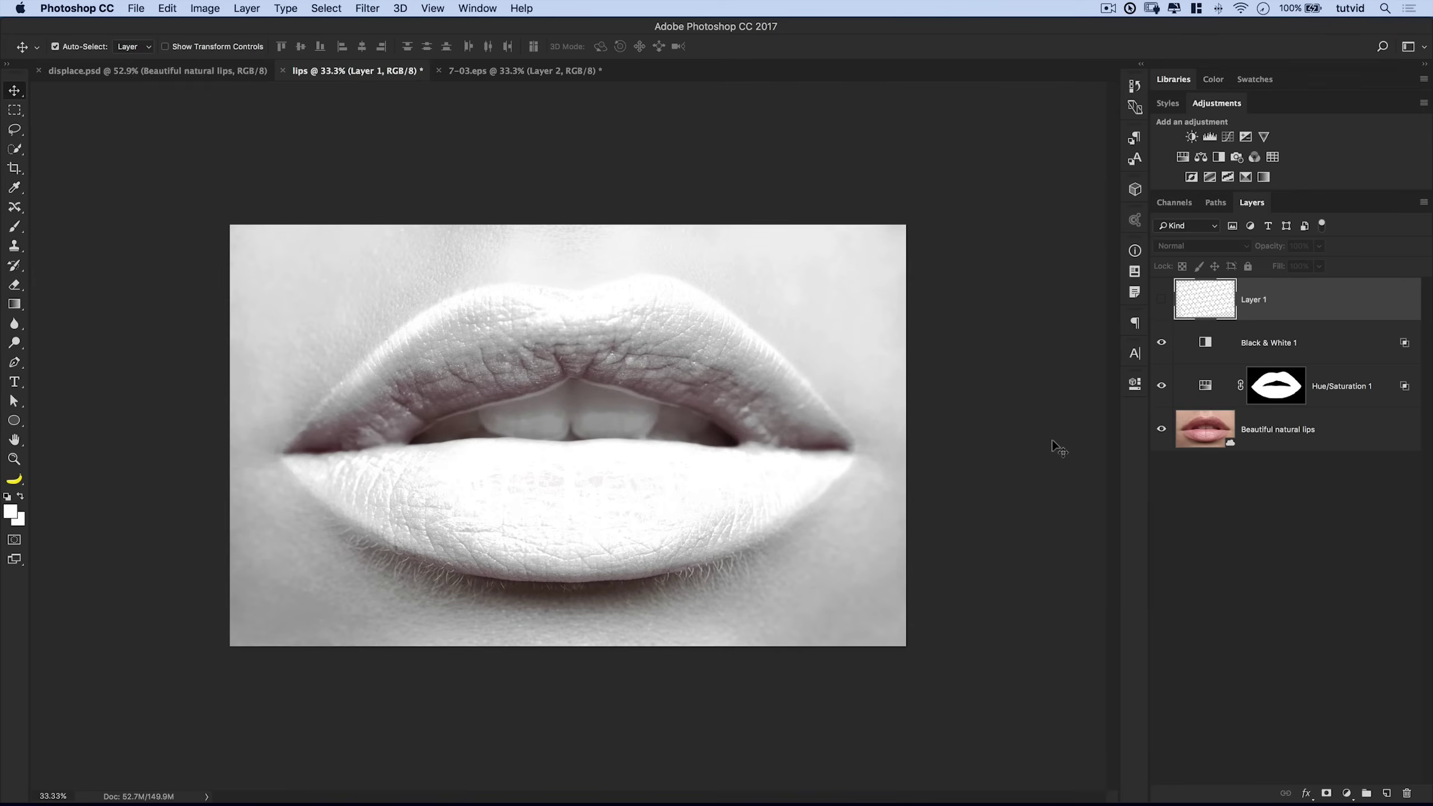
key(super+plus)
key(super+plus)
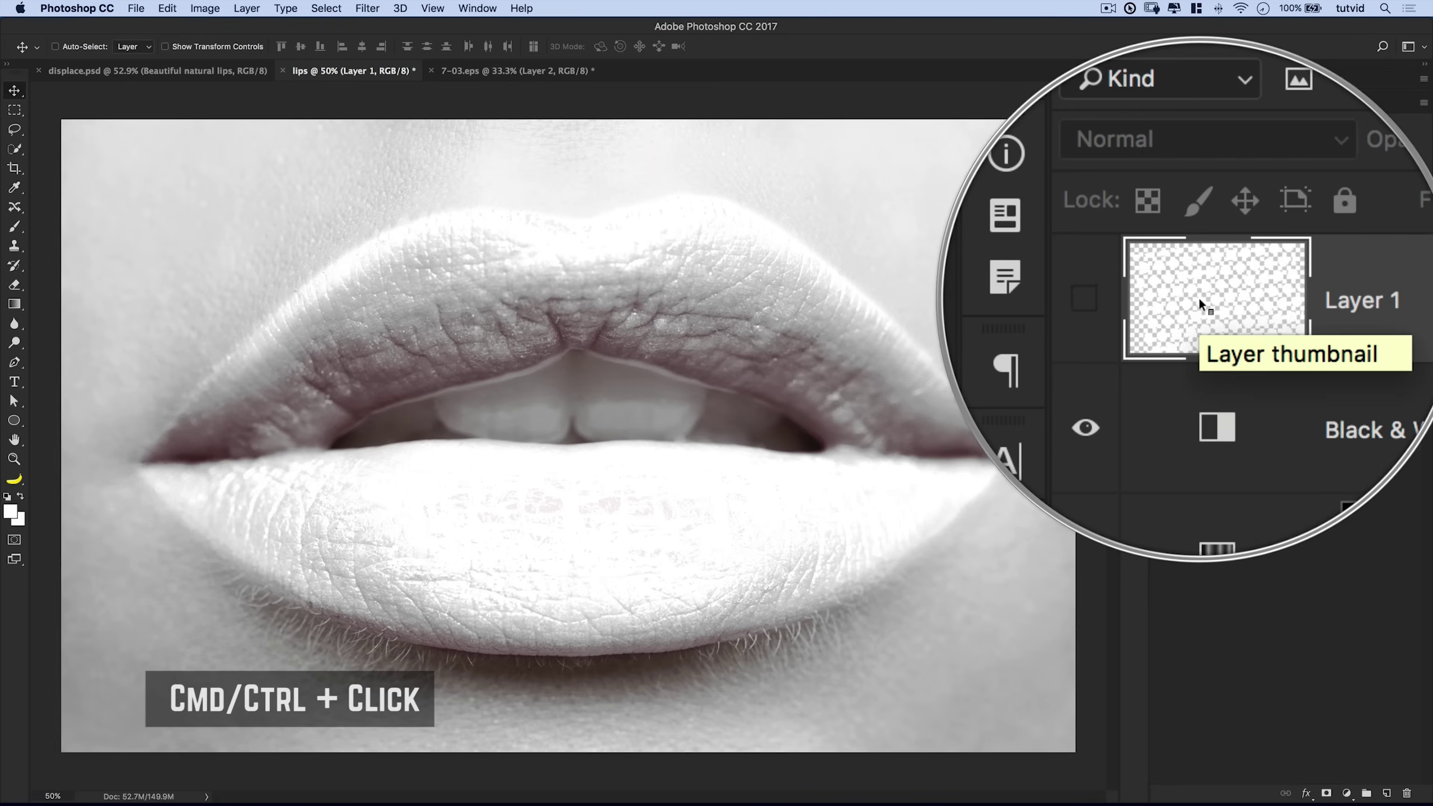
super+click(1200, 304)
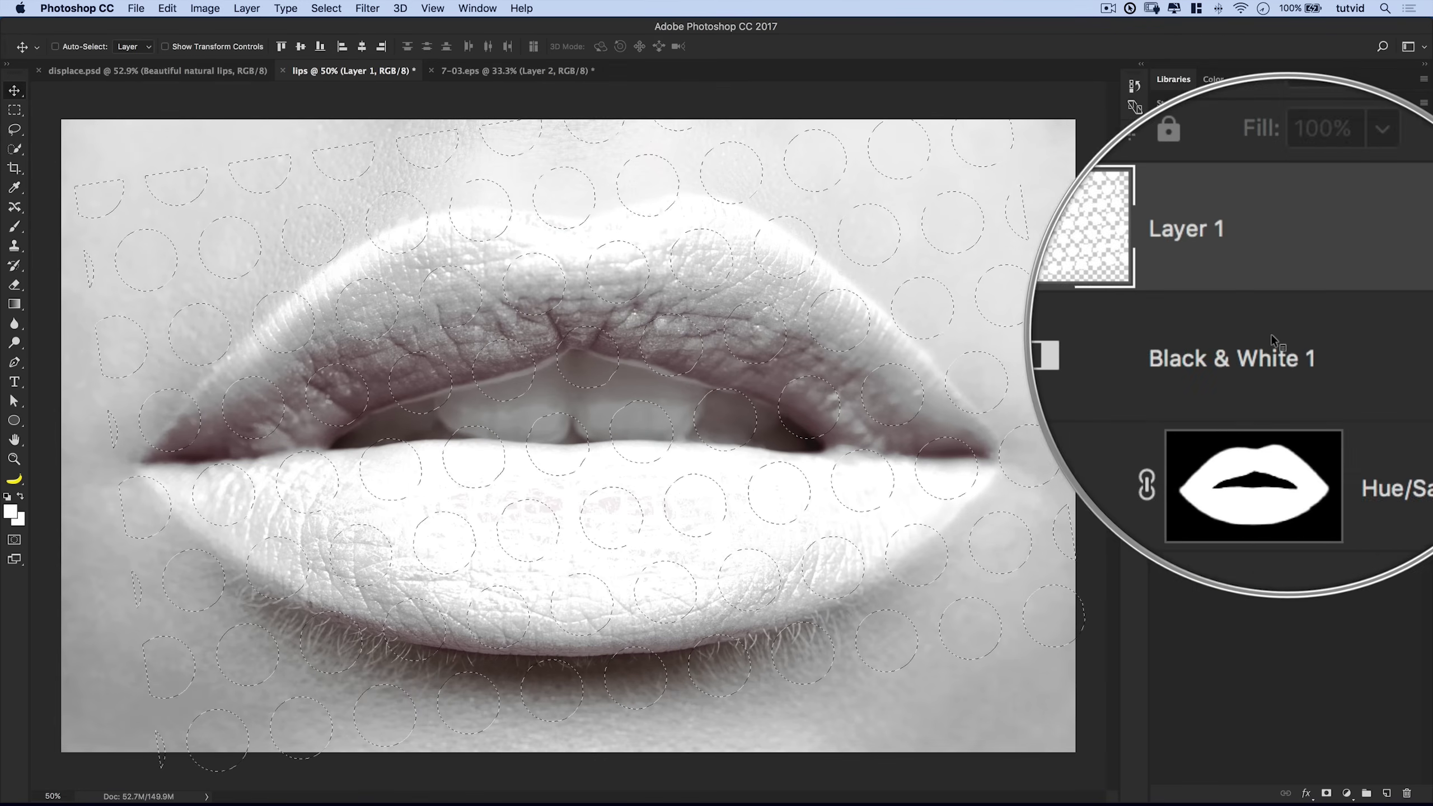
click(1262, 343)
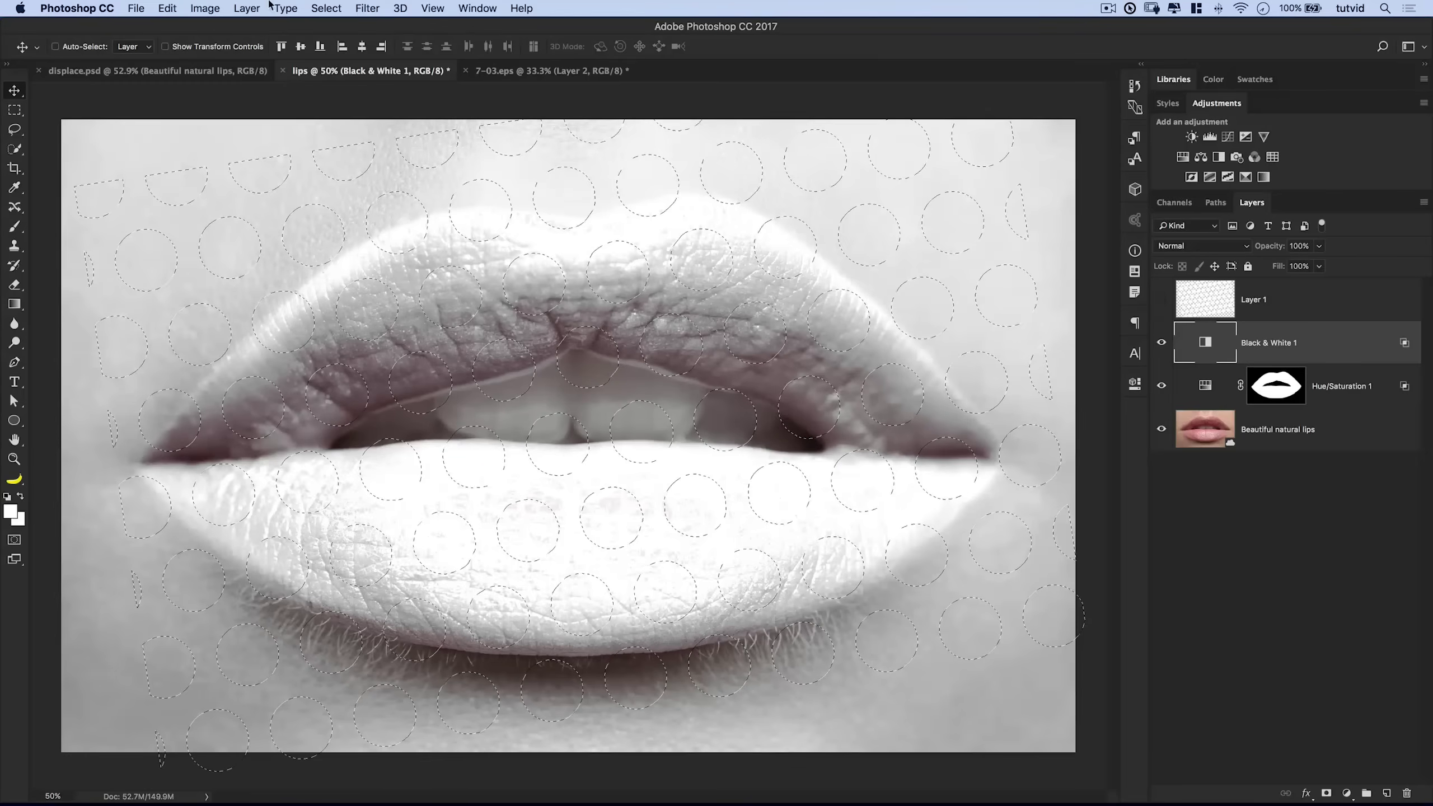
Try a layer mask on Black & White 1 that reveals only the dot selection, and undo it
click(246, 8)
mouse_move(316, 246)
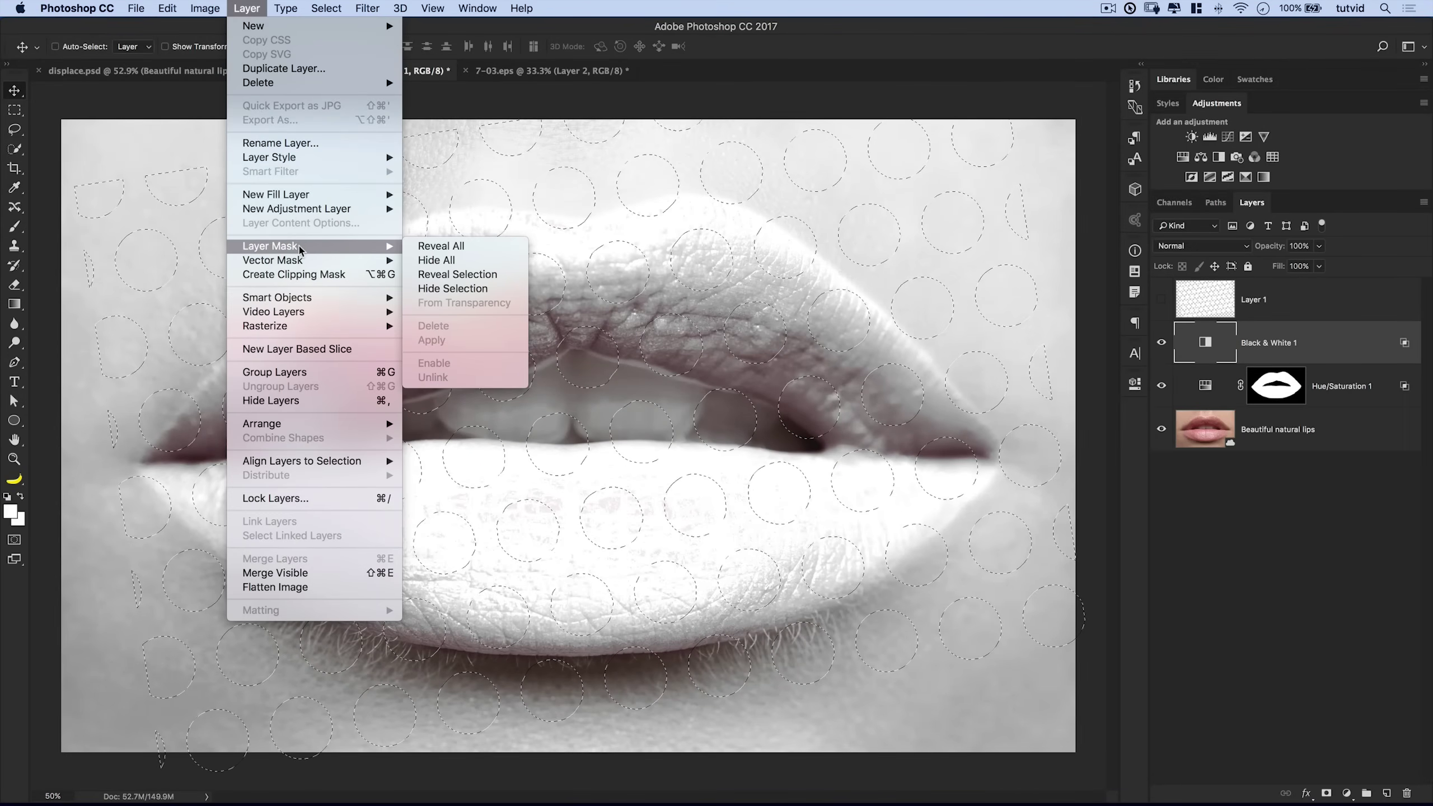
click(454, 275)
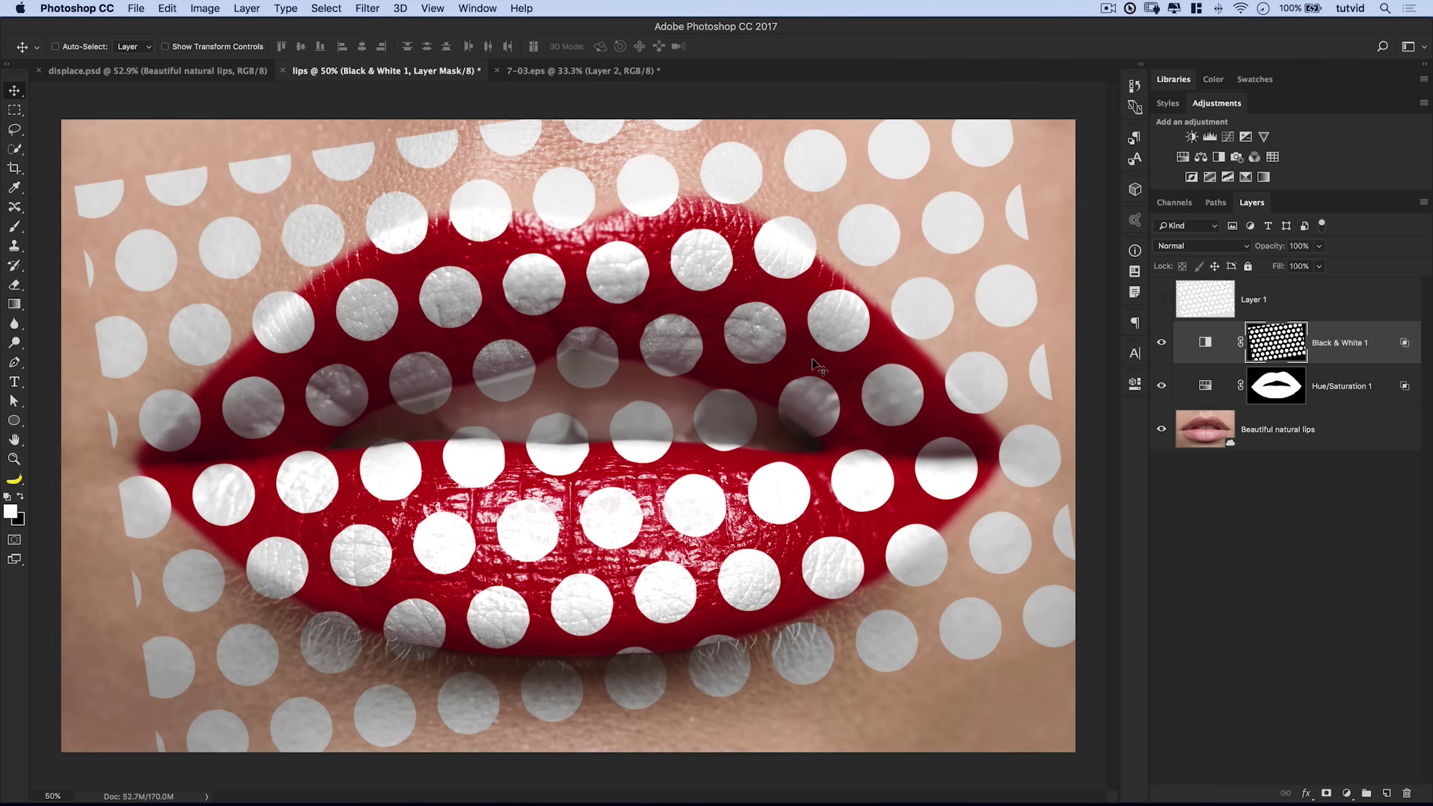
click(167, 7)
click(181, 28)
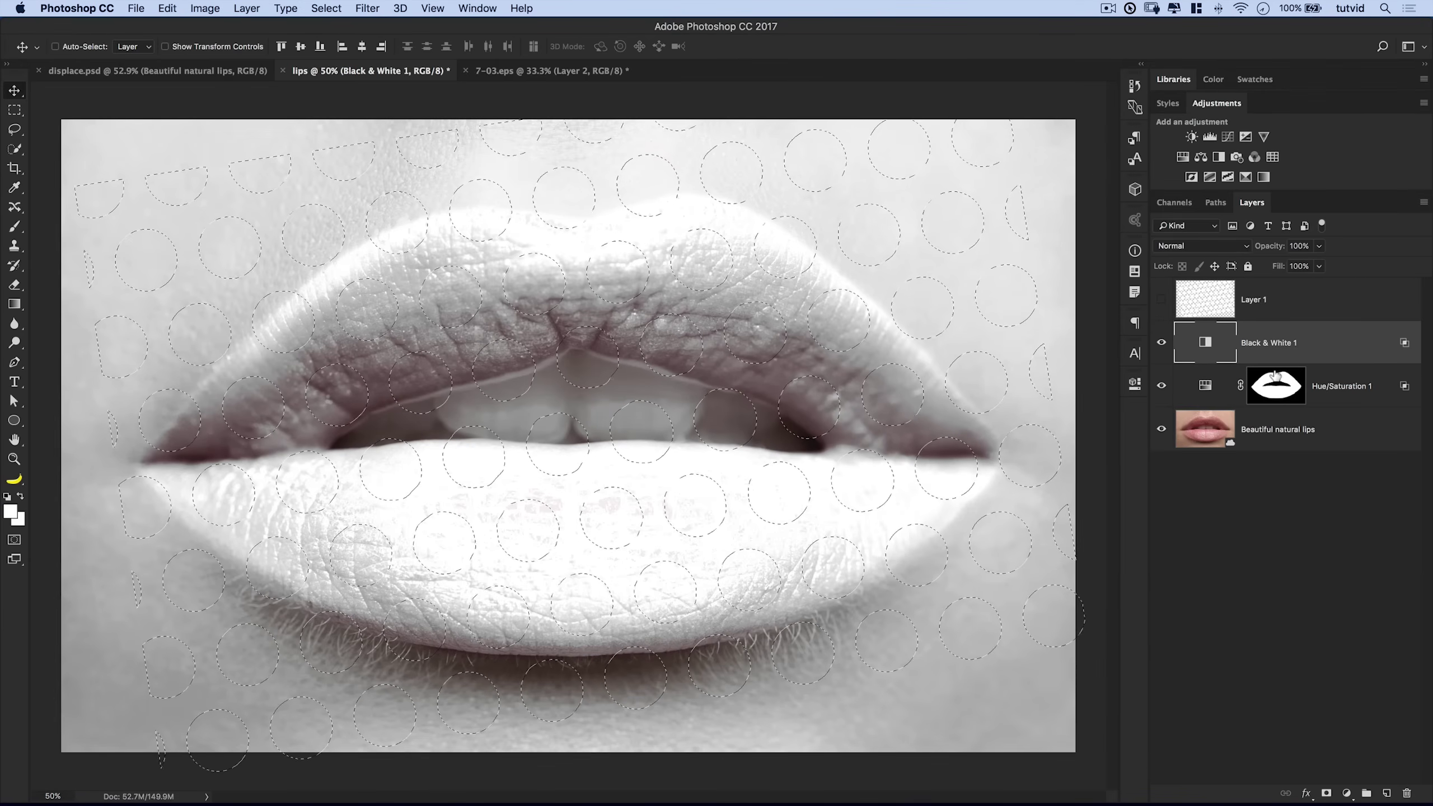
Intersect the dot selection with the Hue/Saturation 1 lip mask and add it to Black & White 1 as a revealing layer mask
key(ctrl+shift+alt)
ctrl+alt+shift+click(1278, 389)
click(246, 8)
mouse_move(298, 247)
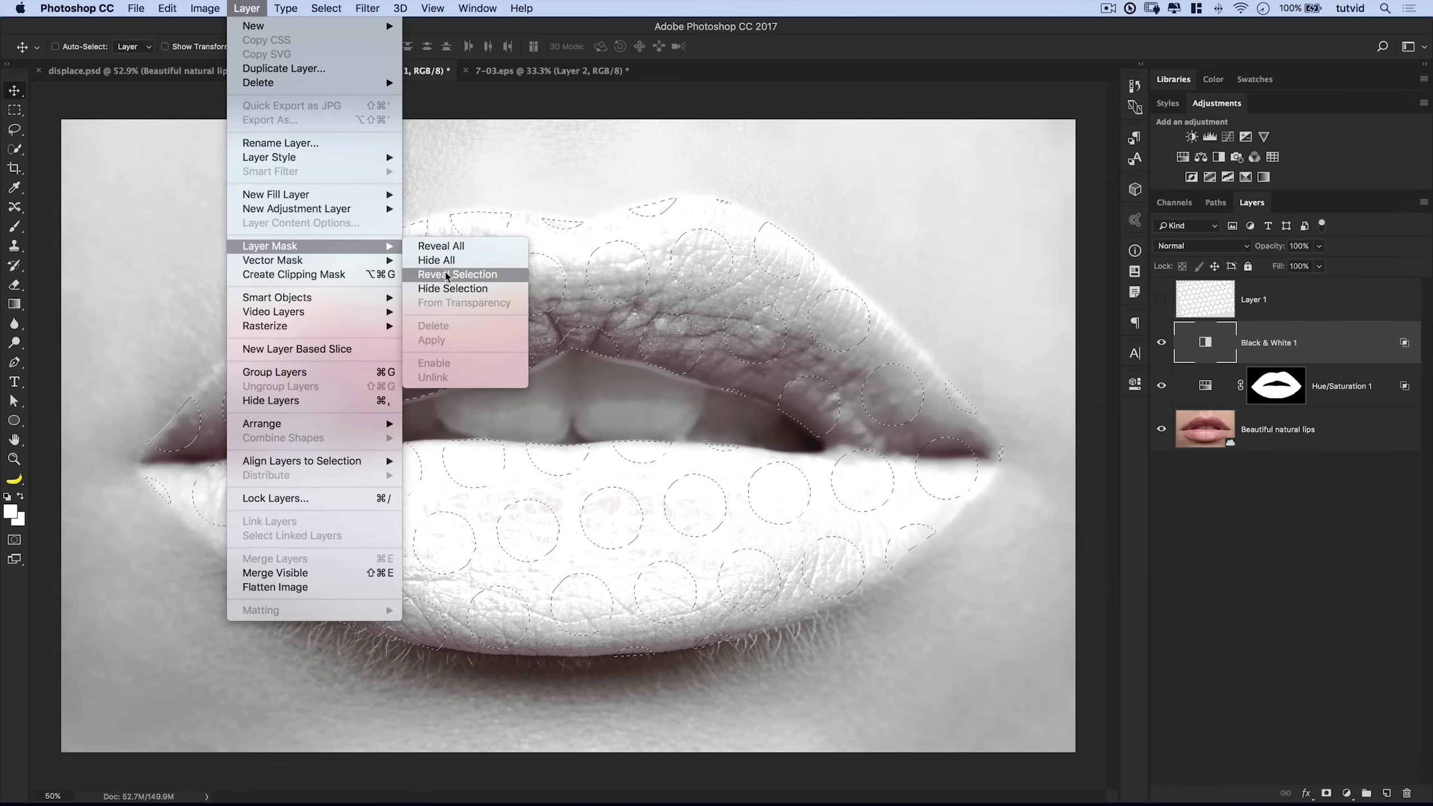
click(449, 275)
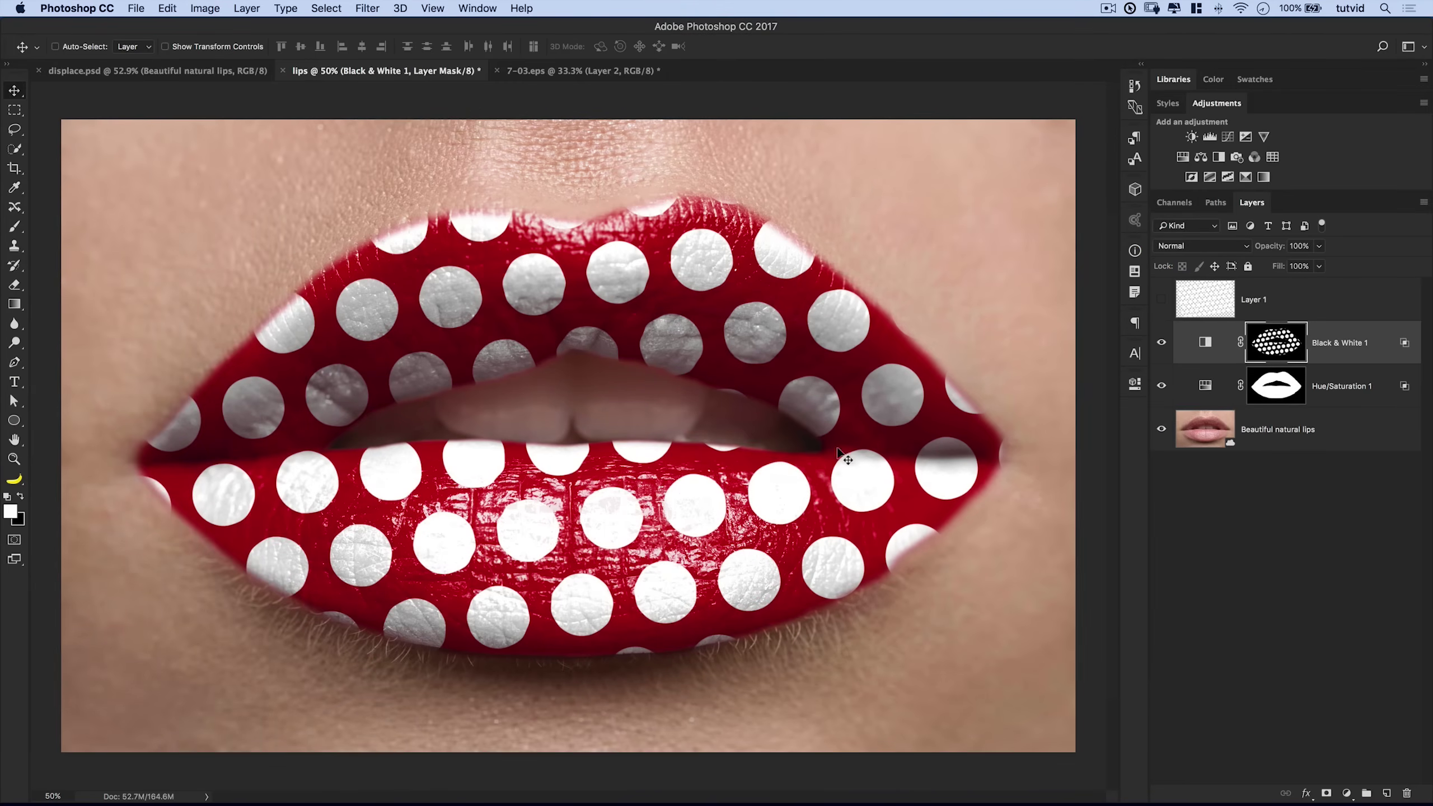
Brush black on the Black & White 1 mask to remove the partial dot at the left corner of the lower lip
click(14, 226)
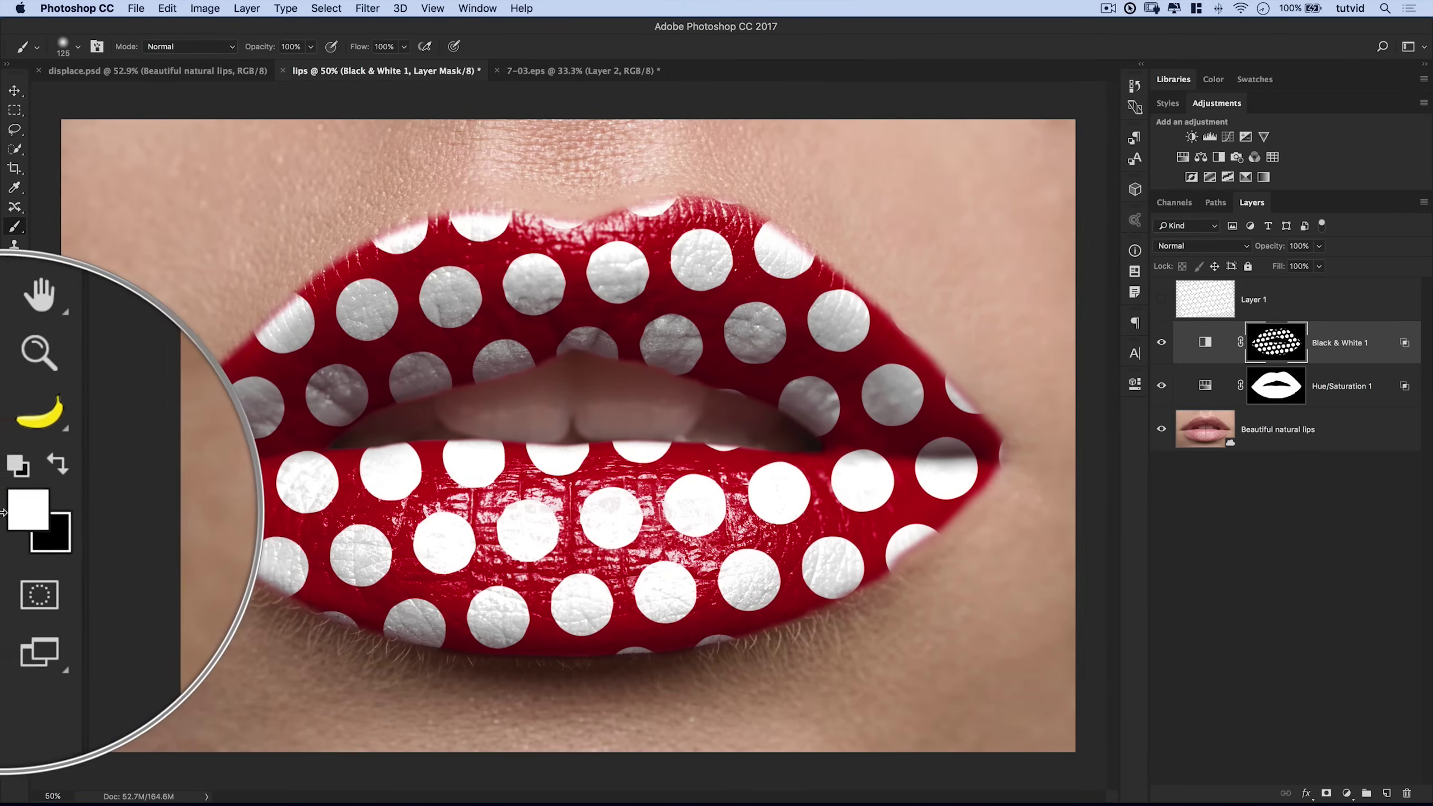
key(d)
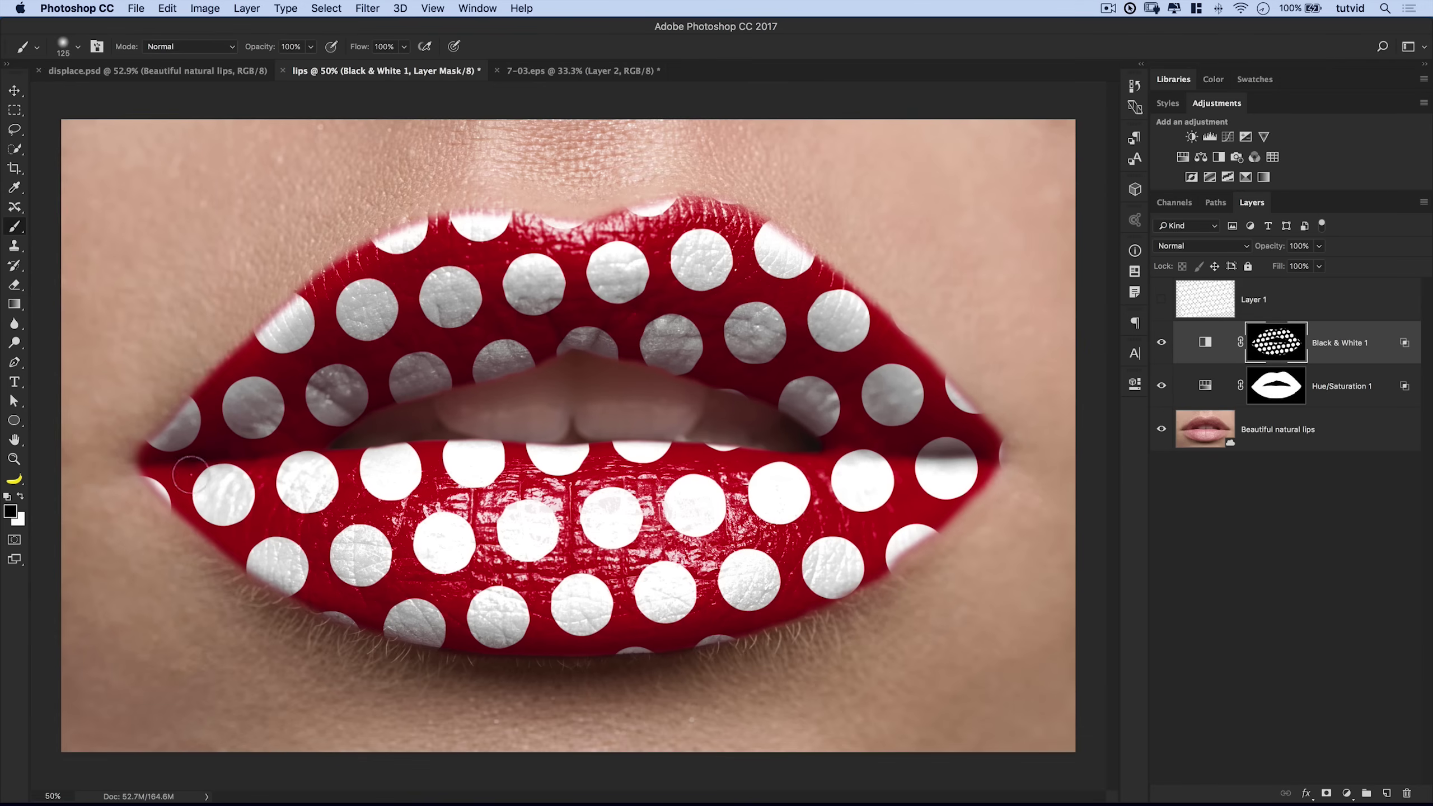
drag(164, 505, 159, 491)
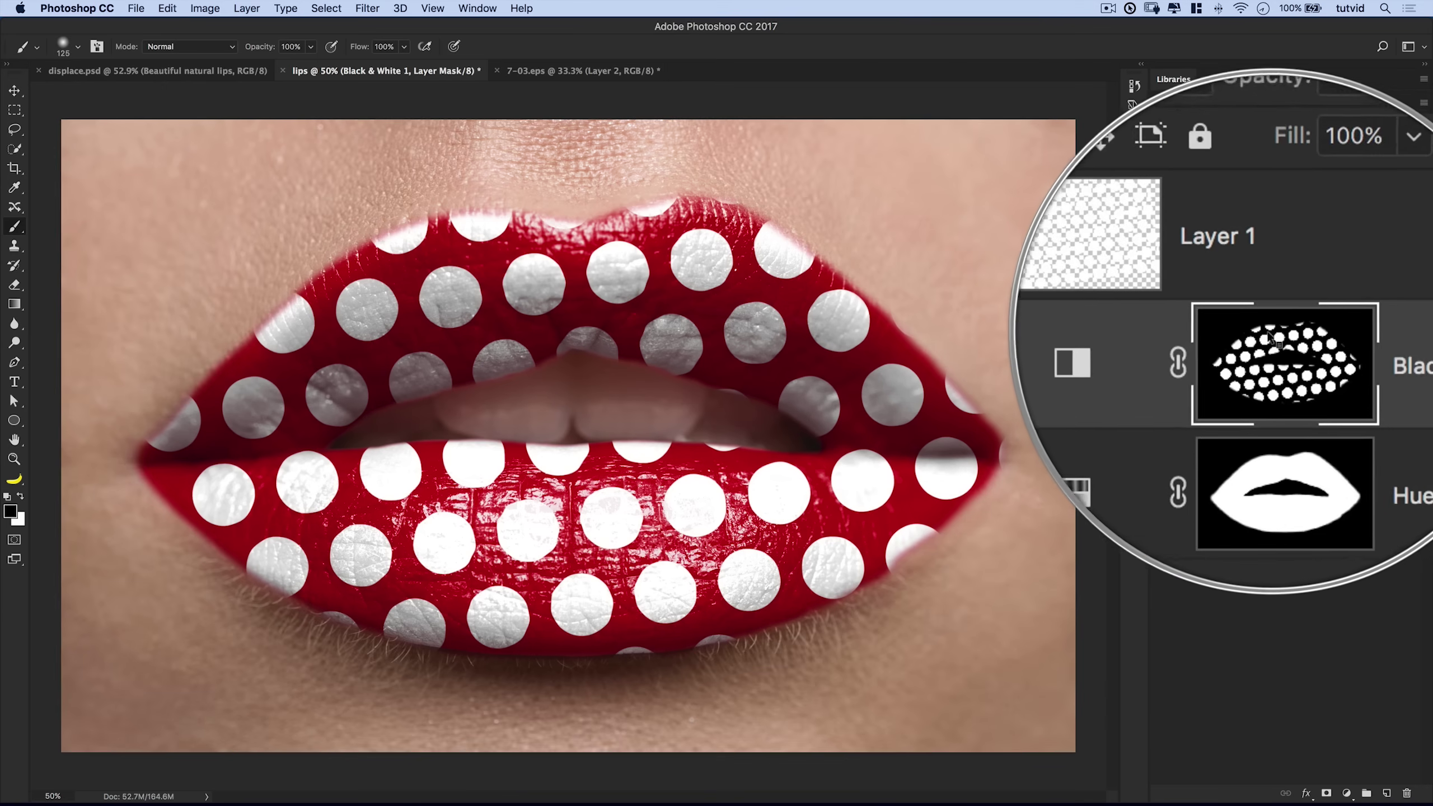
right_click(1297, 338)
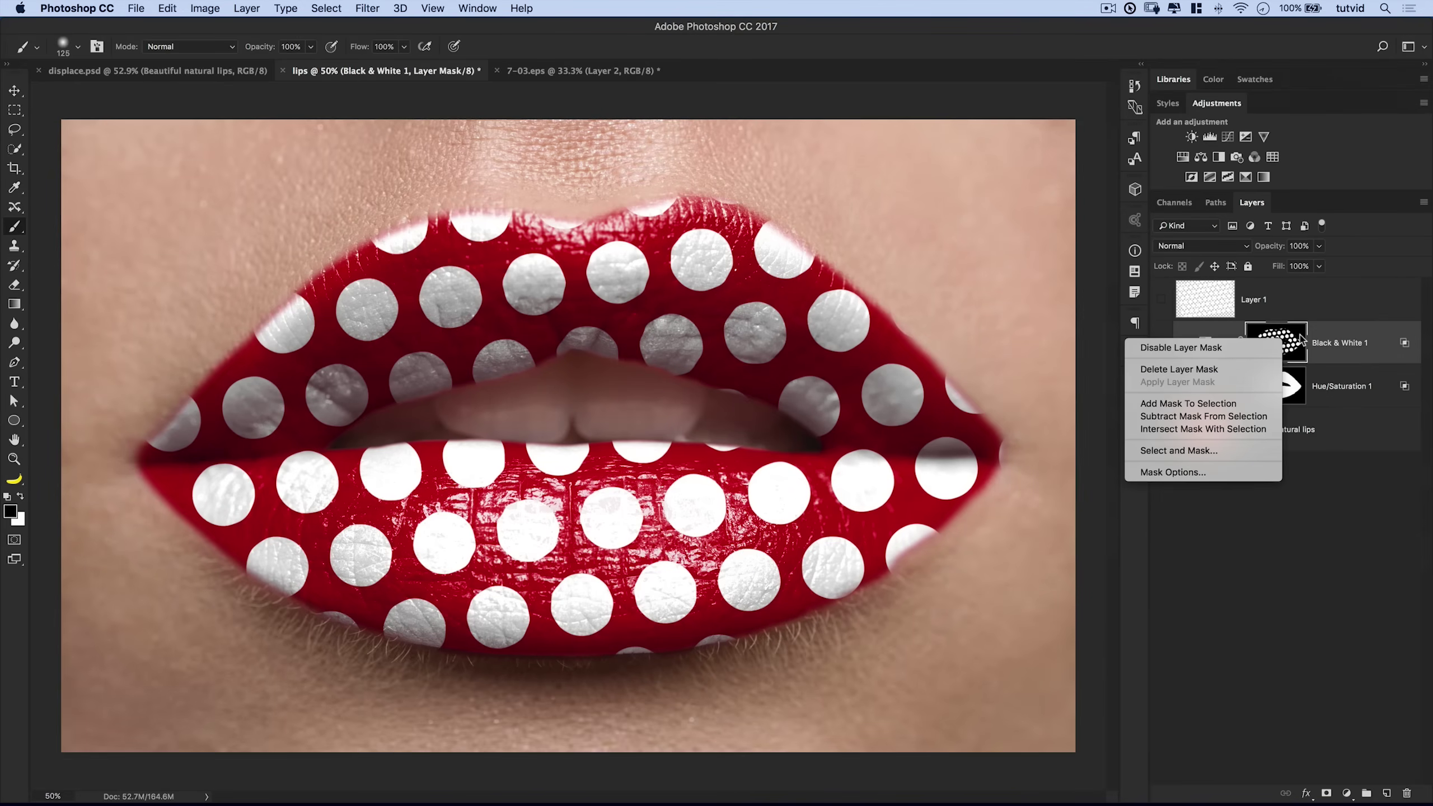
key(Escape)
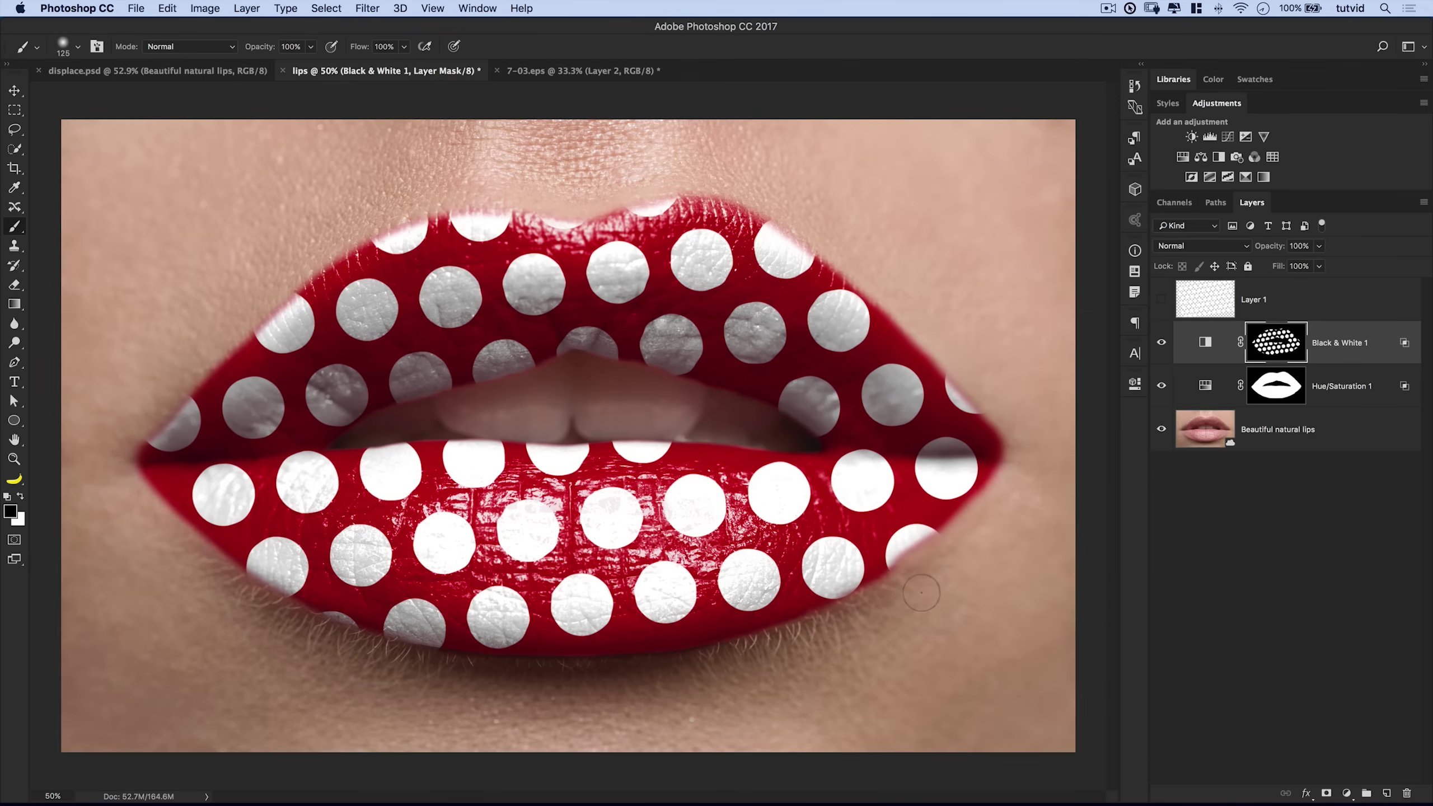
Enlarge the brush to 175 and paint out the partial dot along the lower-left edge of the lower lip on the mask
key(bracketright)
key(bracketright)
key(bracketright)
key(bracketright)
key(bracketright)
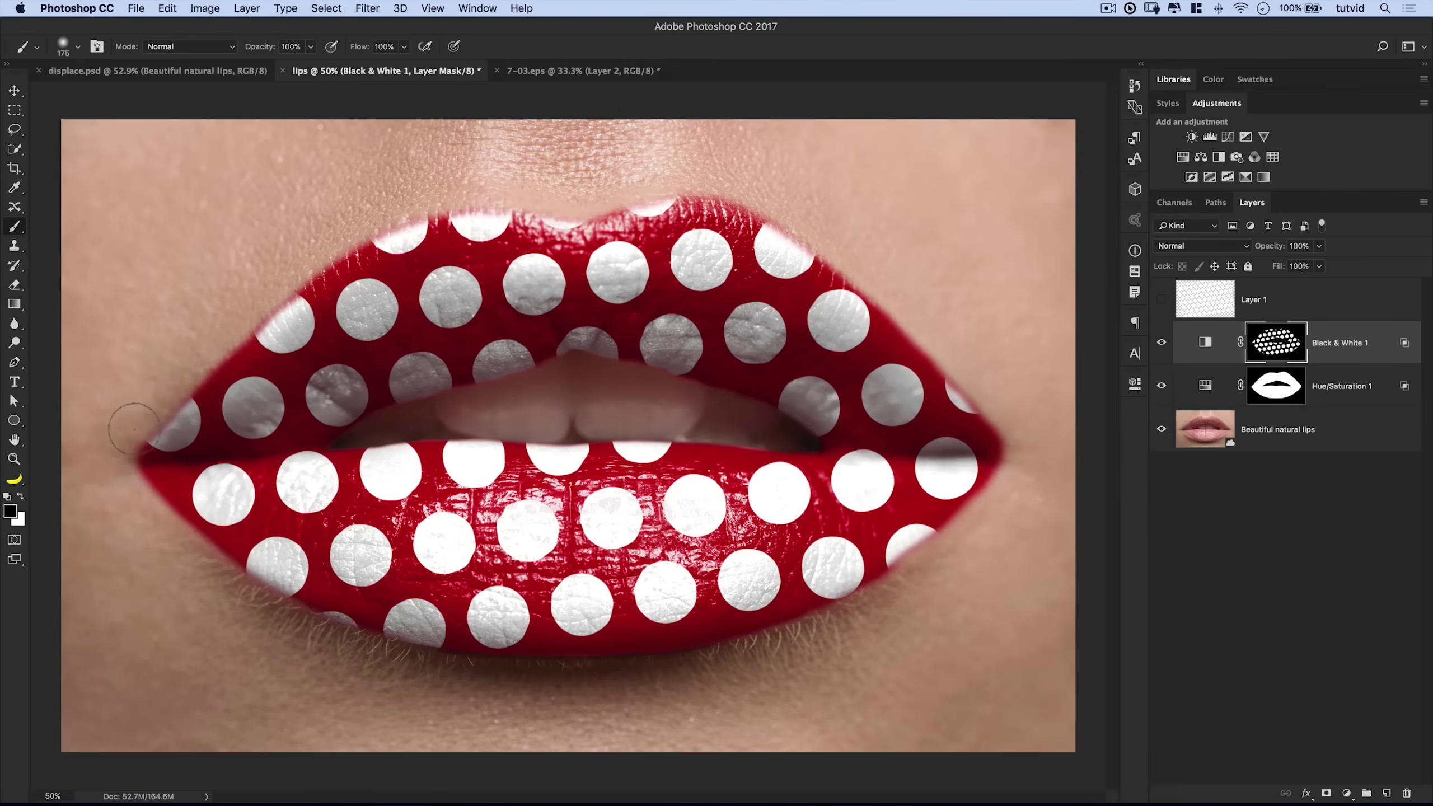
drag(310, 636, 333, 626)
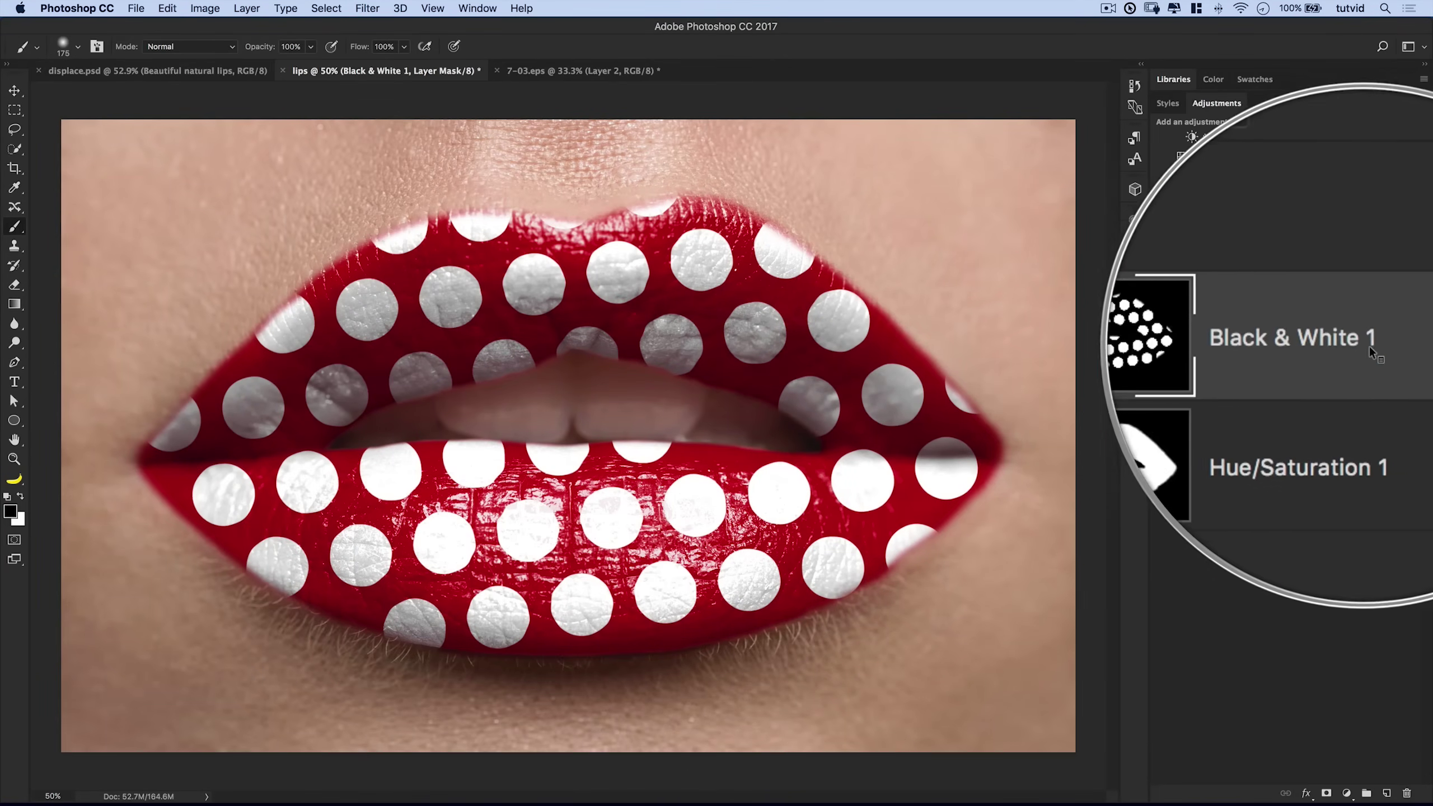
Open the blending options of the Black & White 1 layer and set its opacity to 85%
key(super+2)
double_click(1378, 348)
drag(958, 55, 1087, 292)
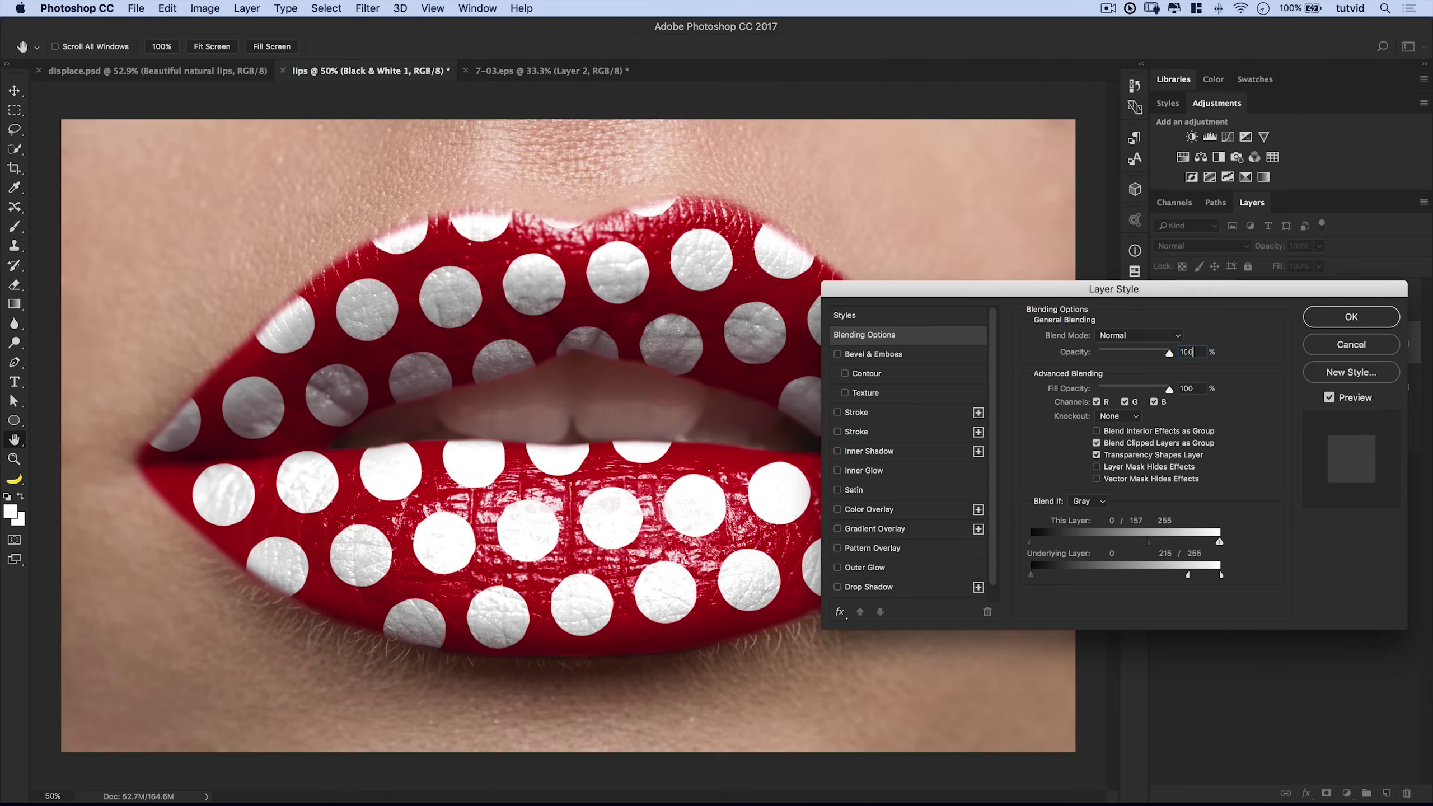
text(85)
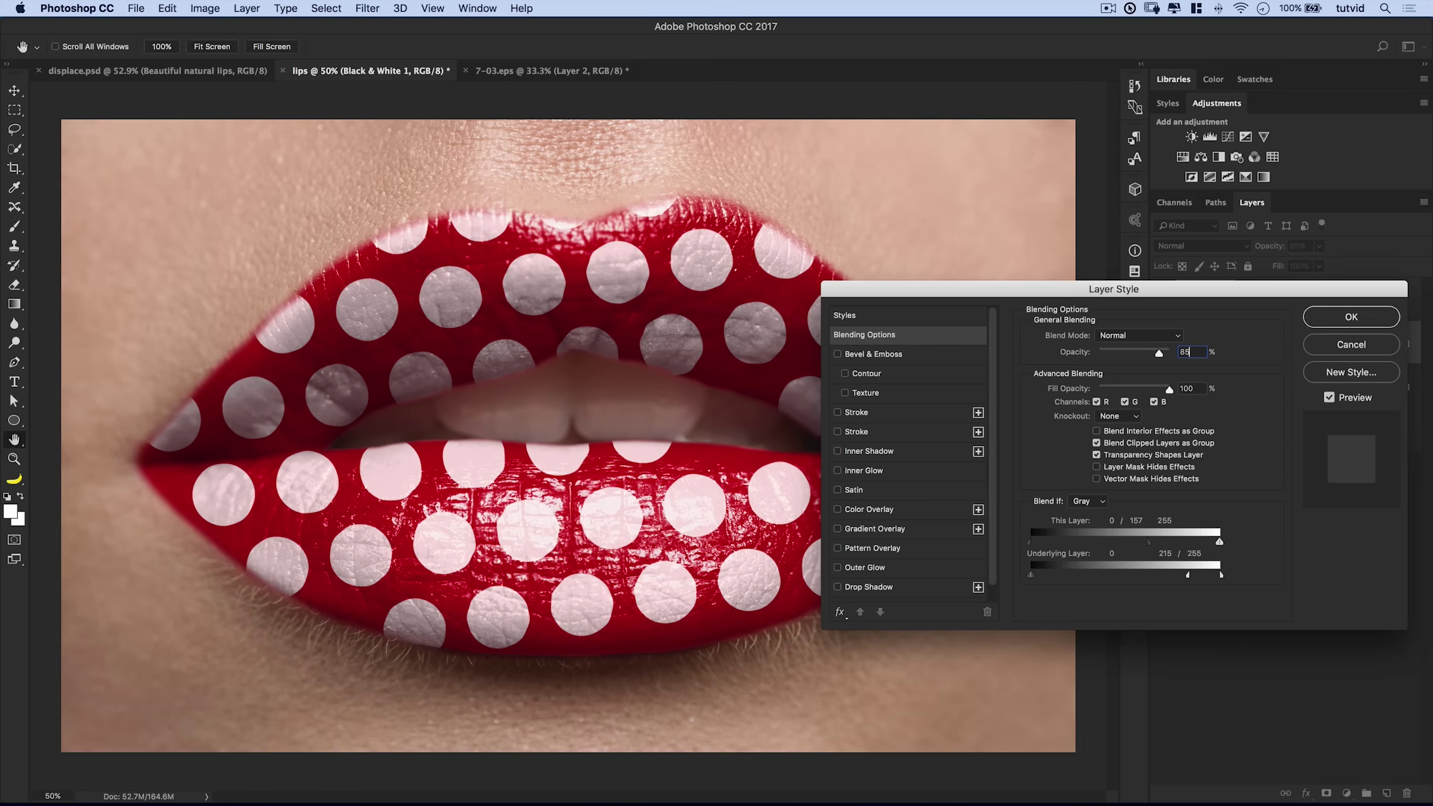
key(Tab)
Split the Blend If shadow sliders of Black & White 1 to 0 / 180 for This Layer and 0 / 27 for Underlying Layer
drag(1140, 295, 1086, 238)
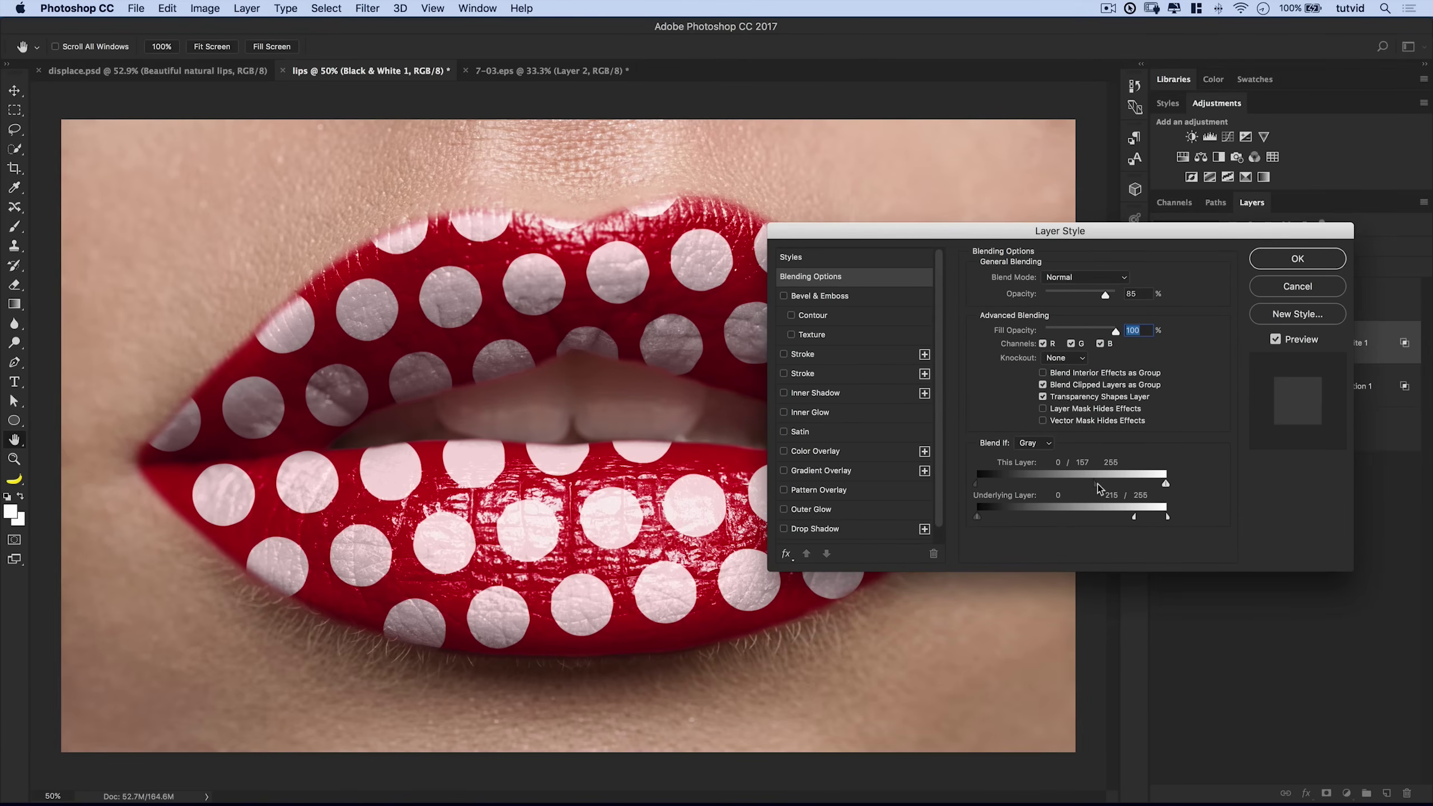
drag(1095, 484, 1111, 485)
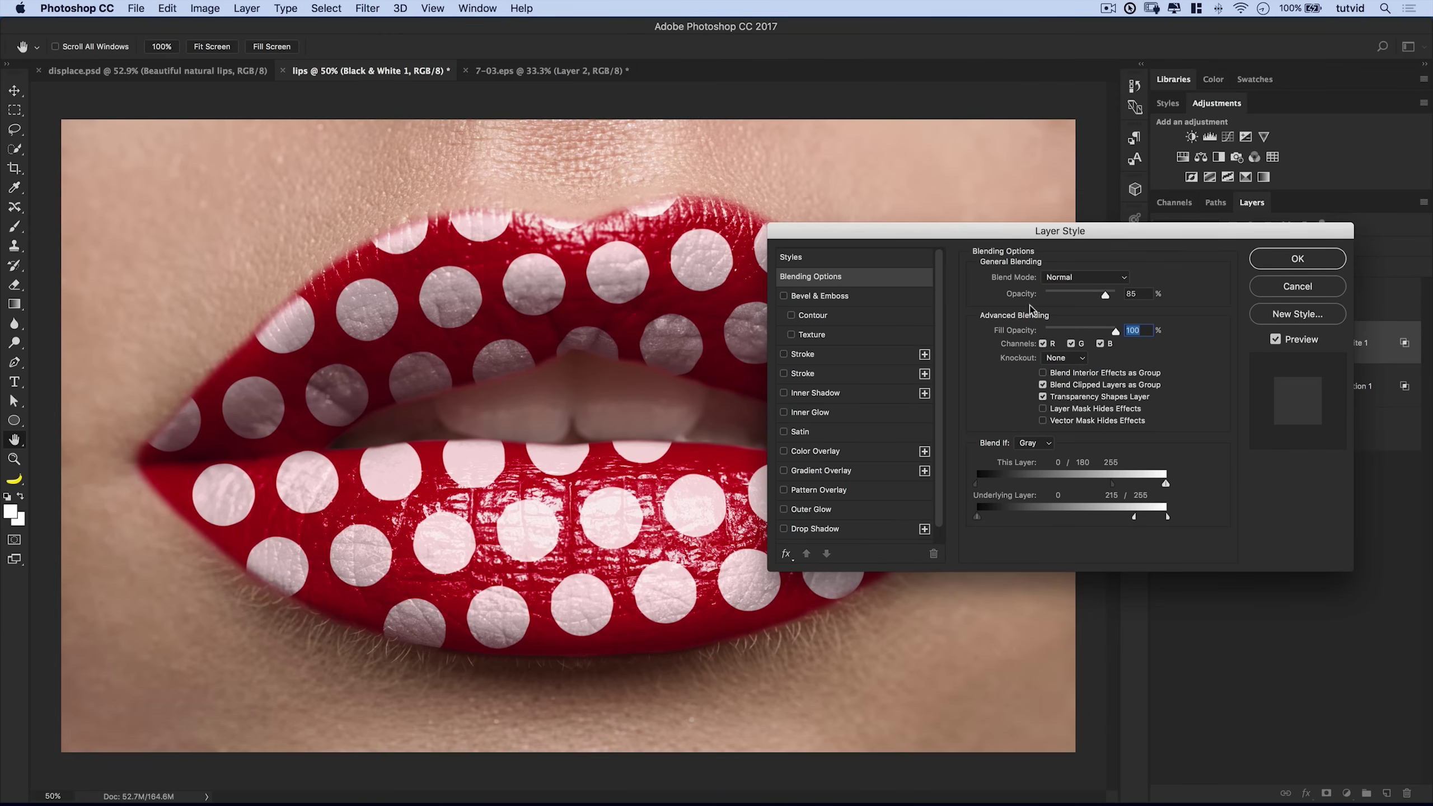
drag(1004, 231, 1138, 131)
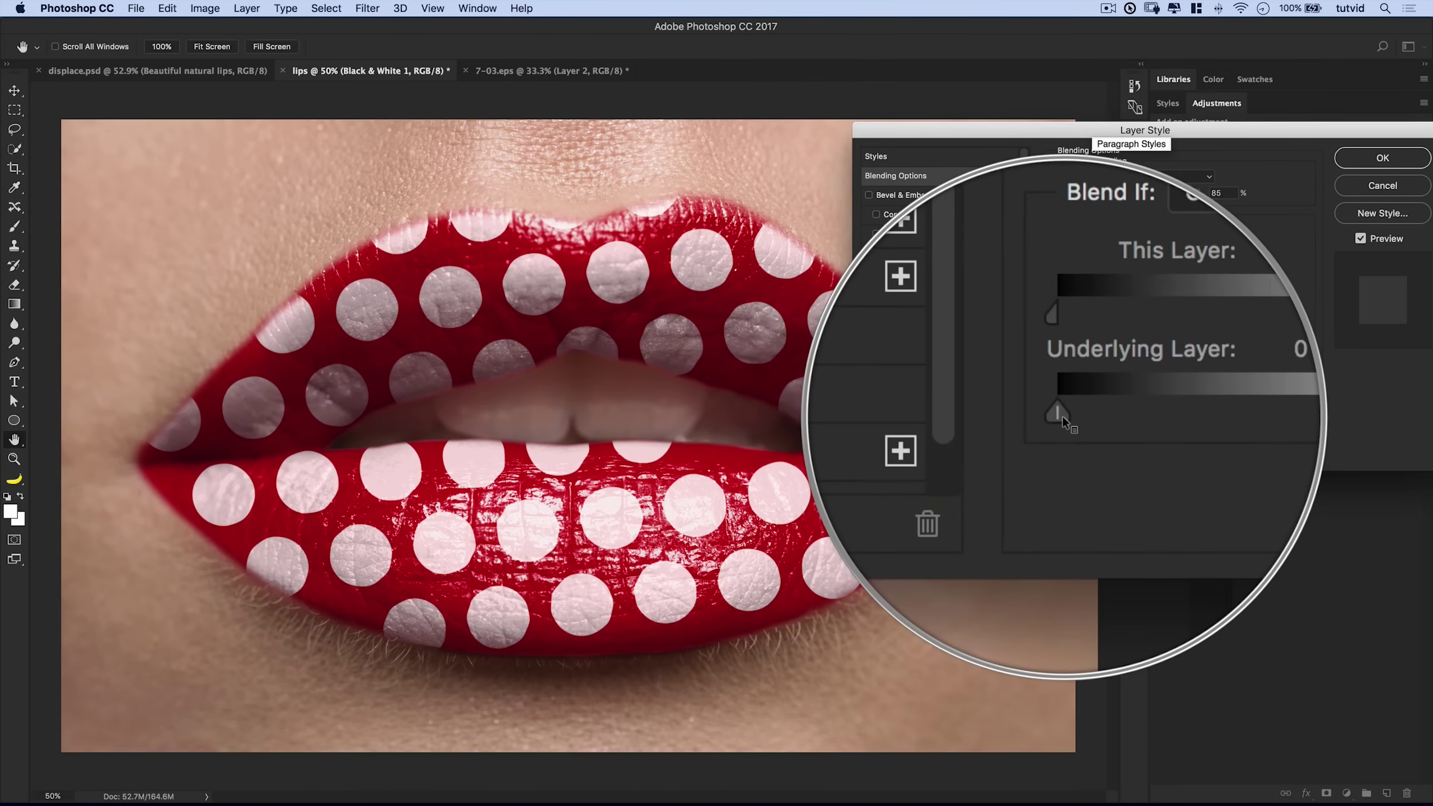
mouse_move(1063, 417)
mouse_down()
mouse_move(1128, 426)
mouse_move(1079, 420)
mouse_up()
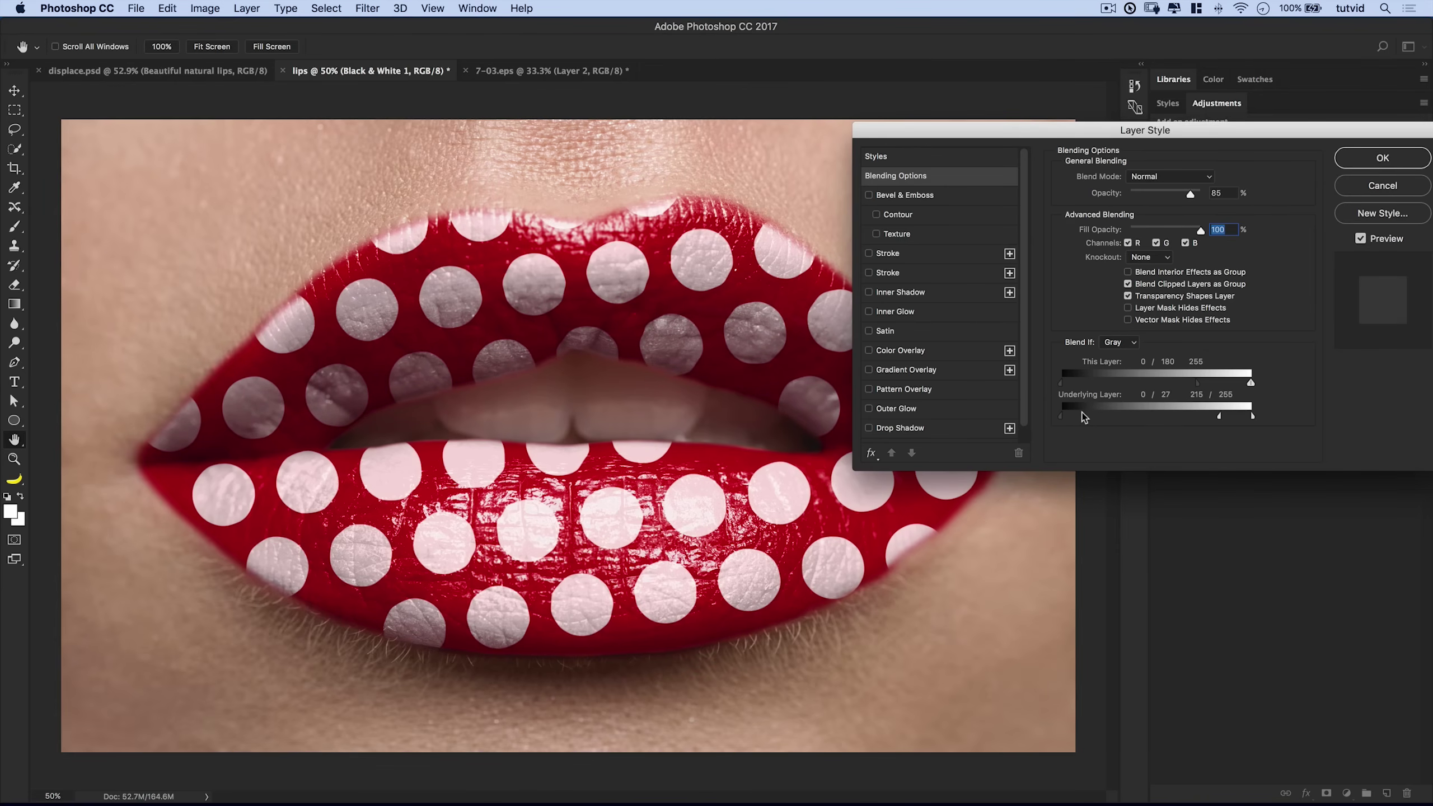
Compare the blending with the preview off and on, and raise the Black & White 1 layer's opacity to 91%
click(1360, 239)
click(1360, 238)
click(1360, 239)
click(1360, 239)
drag(1212, 135, 1196, 133)
drag(1176, 191, 1179, 191)
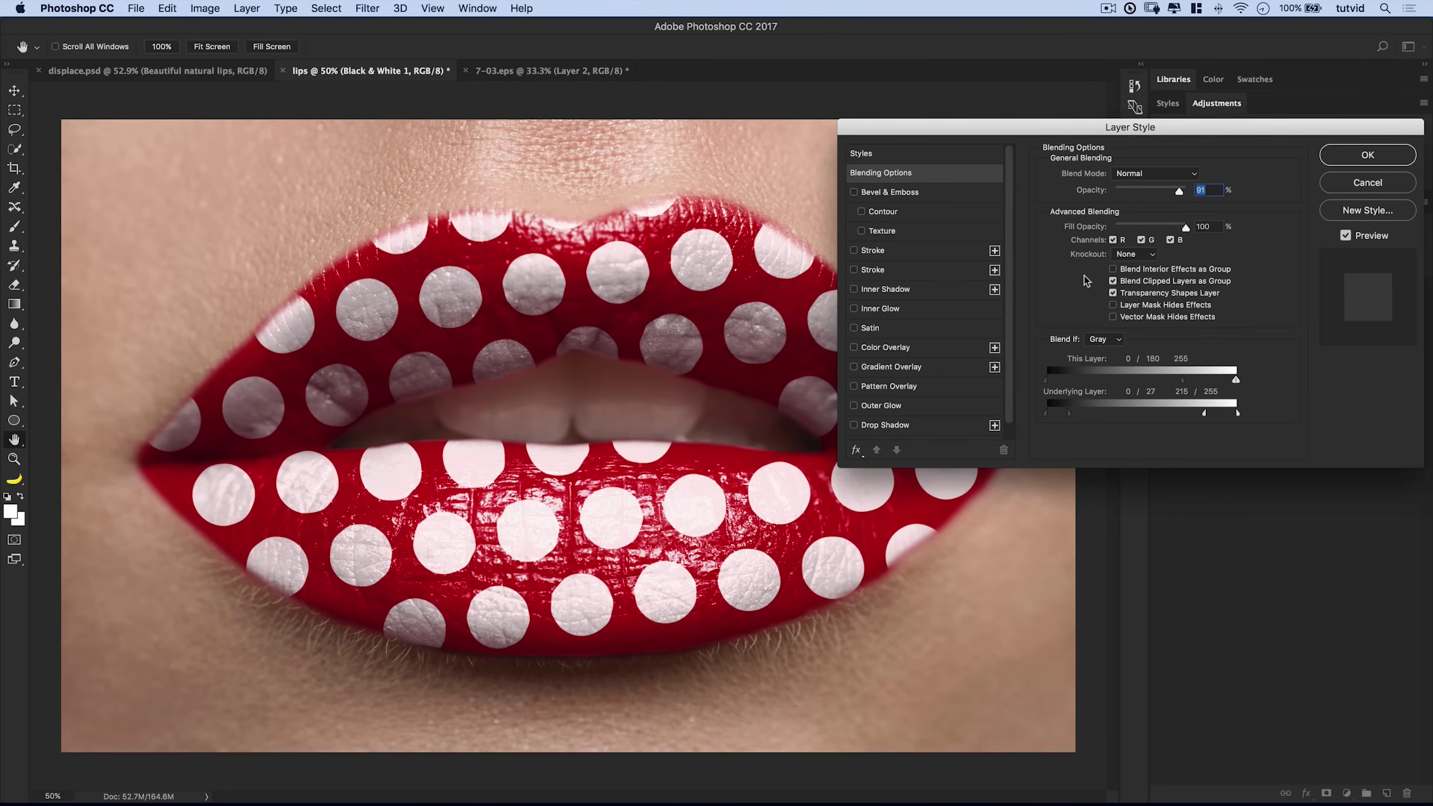
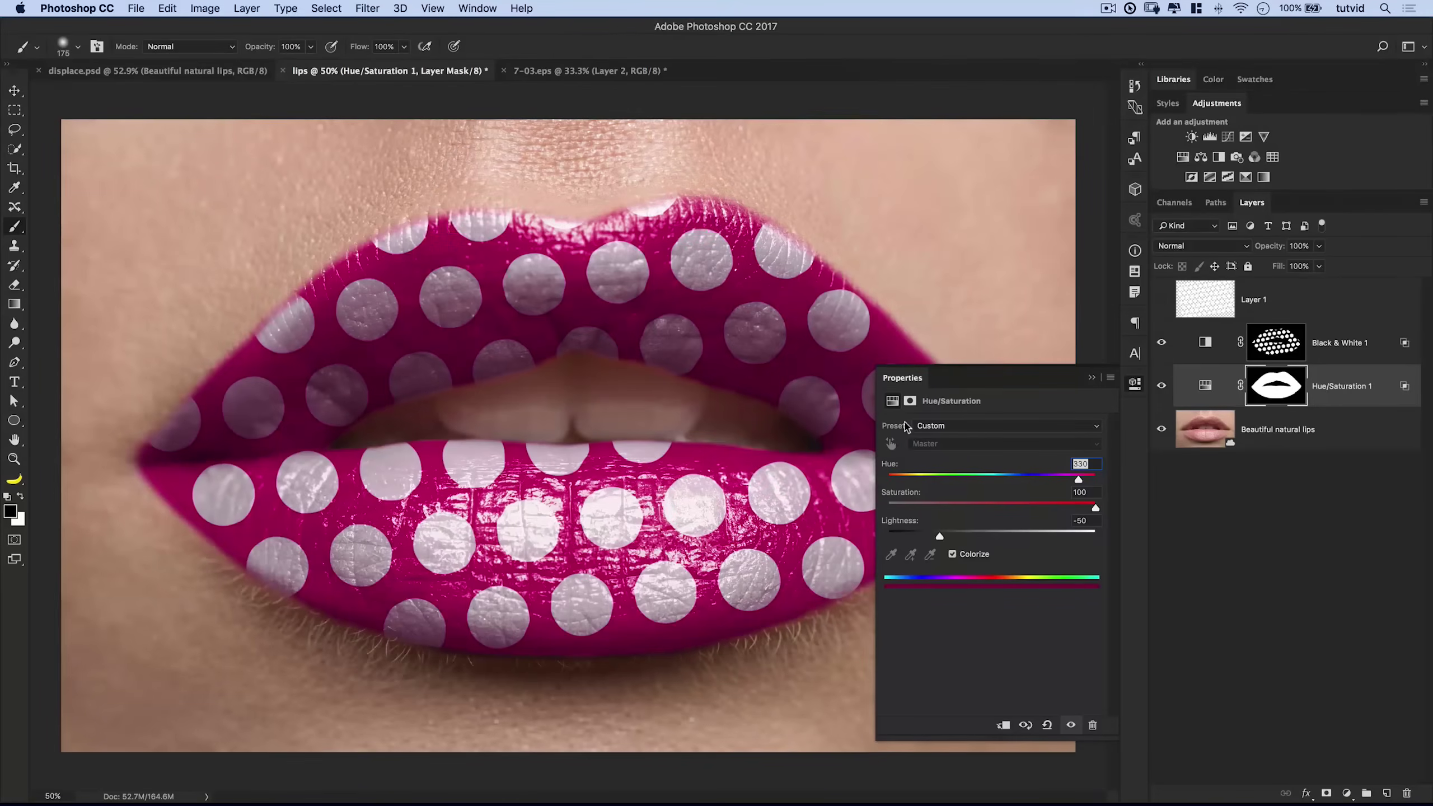
Set the Lightness of the Hue/Saturation 1 adjustment to -42
drag(937, 537, 947, 538)
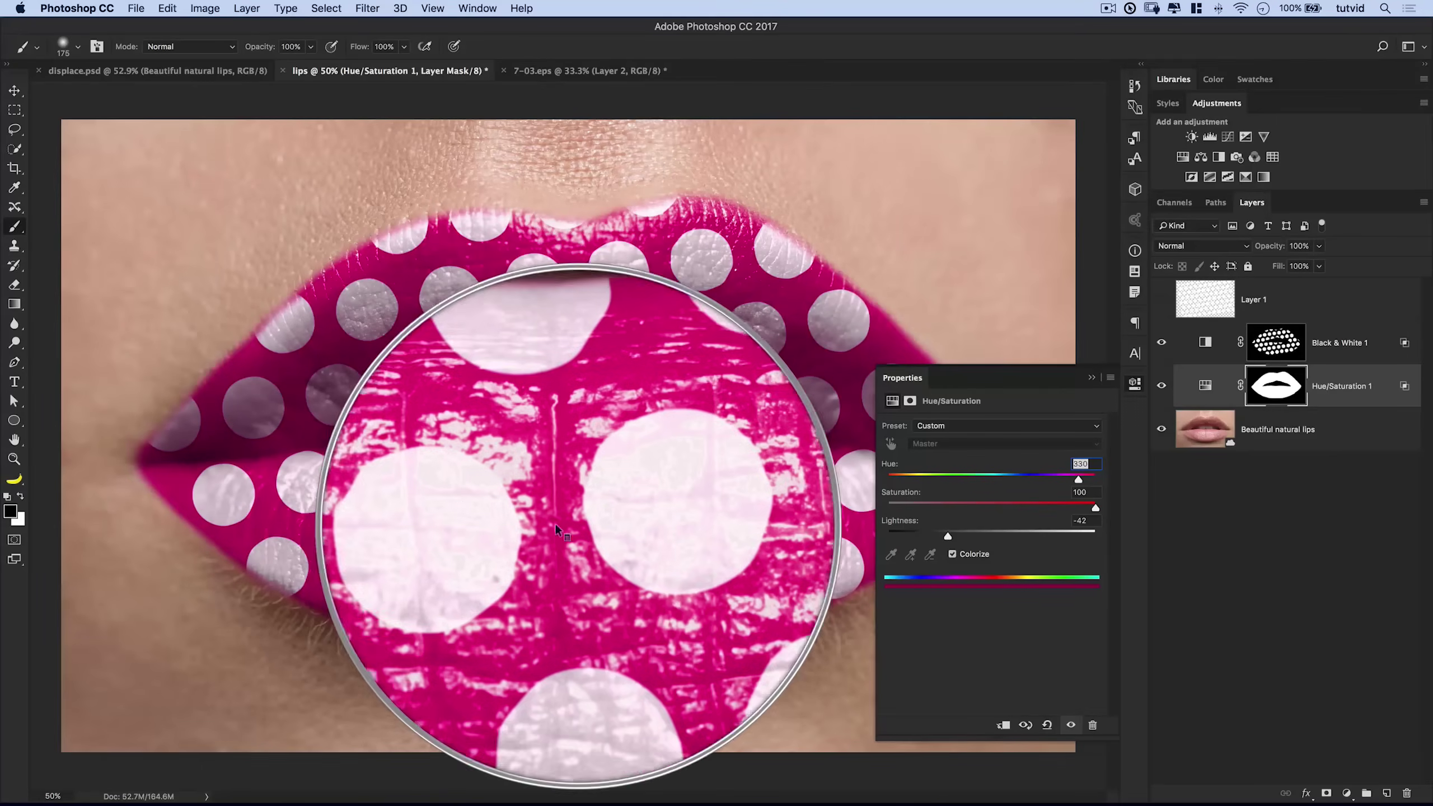
Readjust Black & White 1's Blend If shadow splits to 0 / 125 for This Layer and 0 / 39 for Underlying Layer, and apply them
double_click(1381, 355)
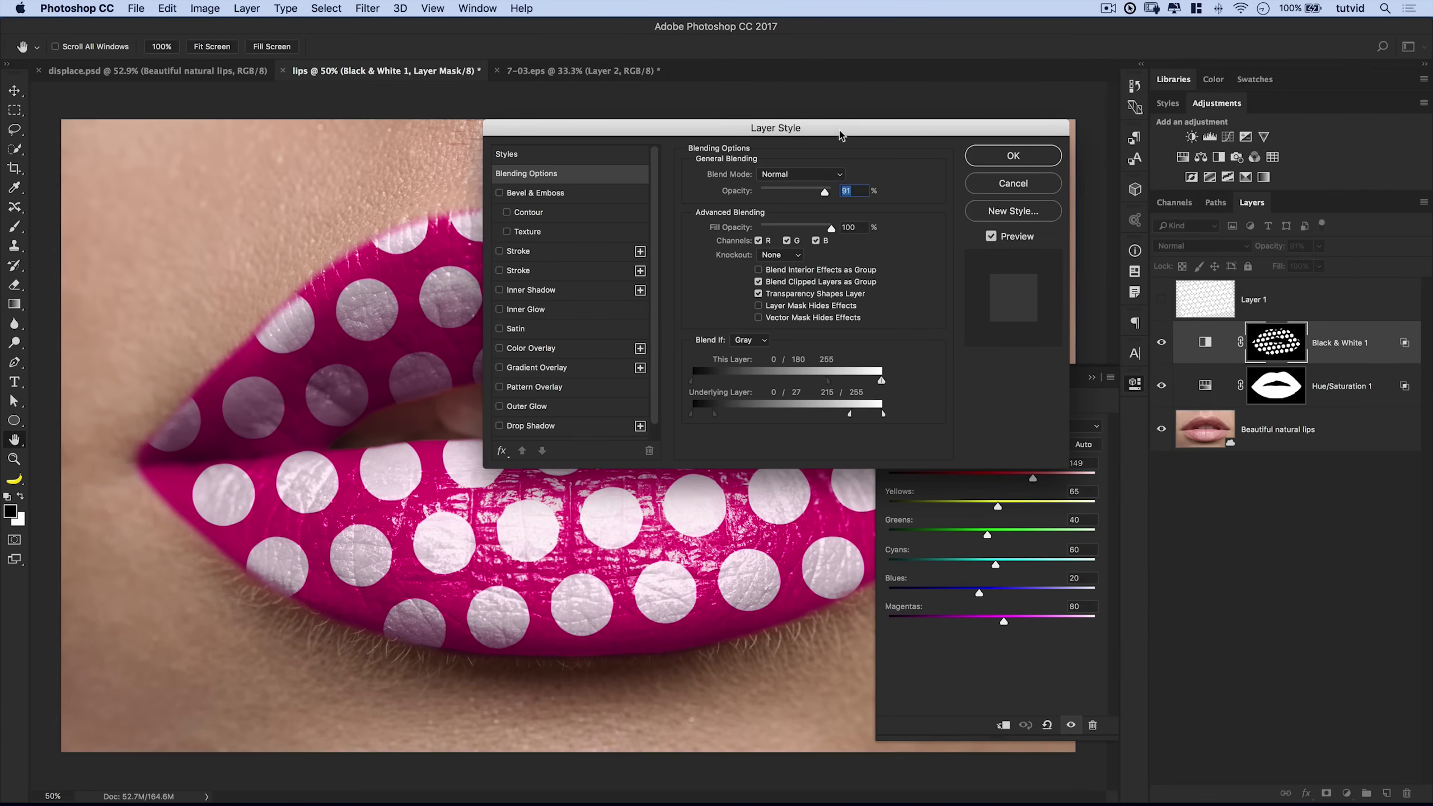
drag(840, 136, 1106, 235)
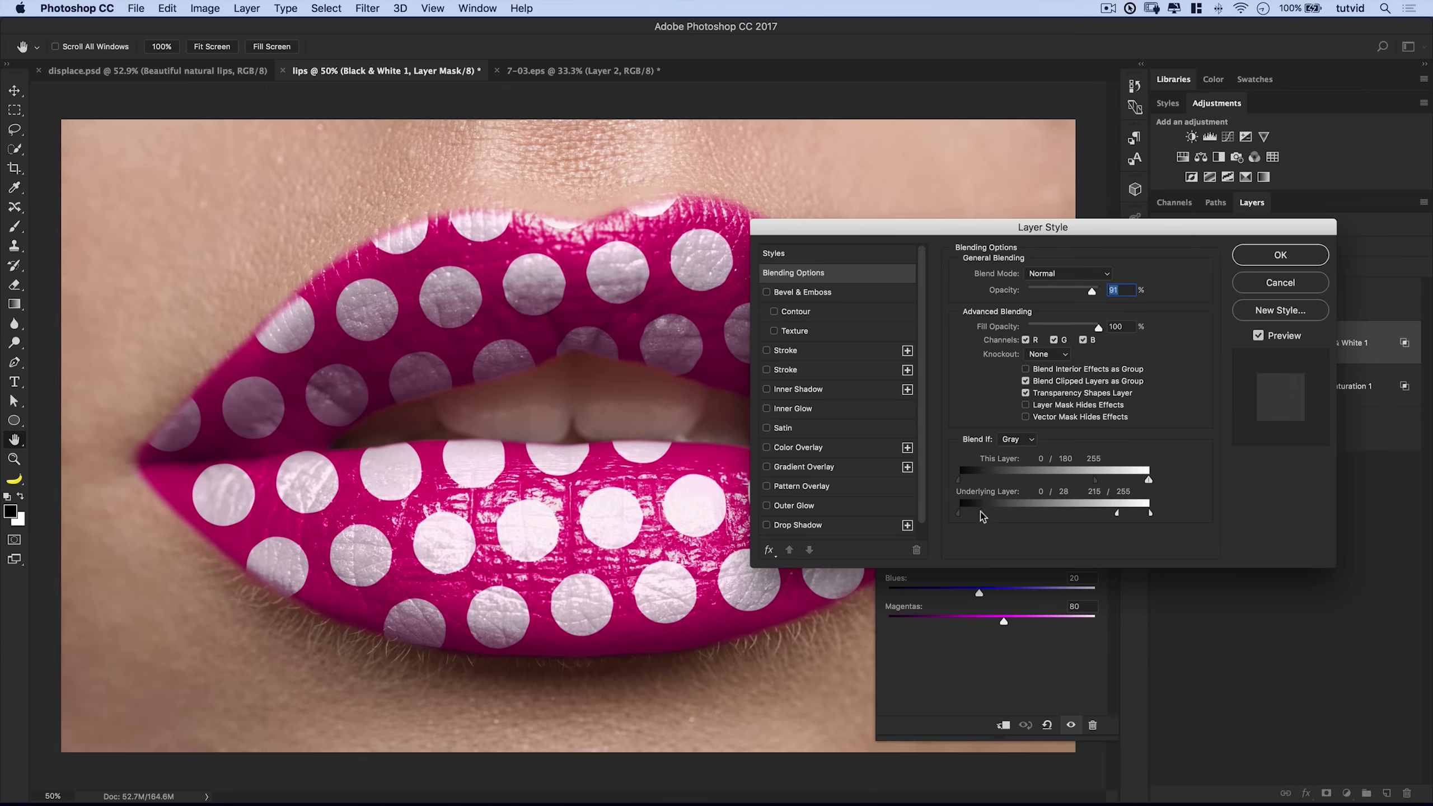
drag(966, 512, 971, 513)
drag(1094, 481, 1035, 480)
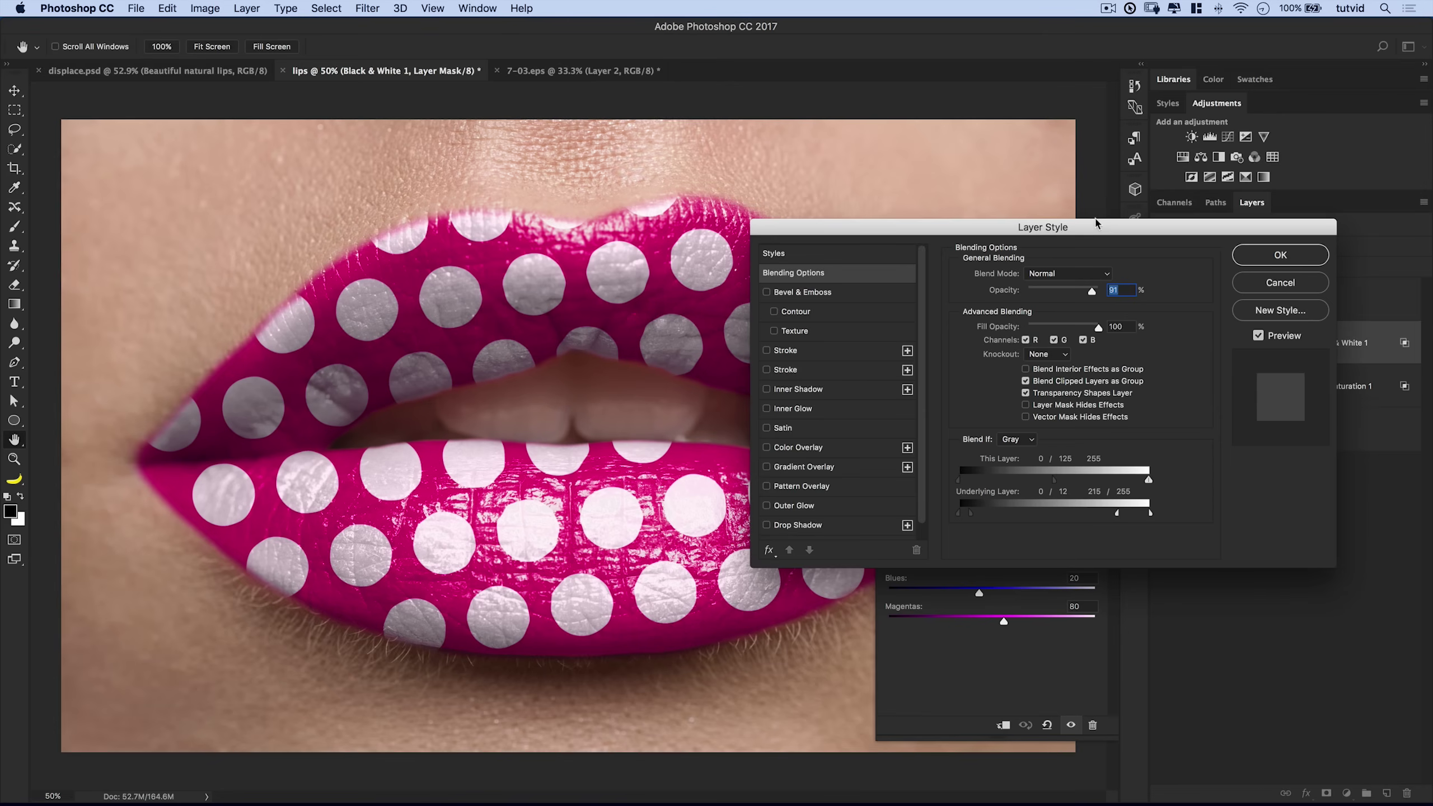
drag(1094, 223, 1146, 223)
drag(1023, 515, 1040, 515)
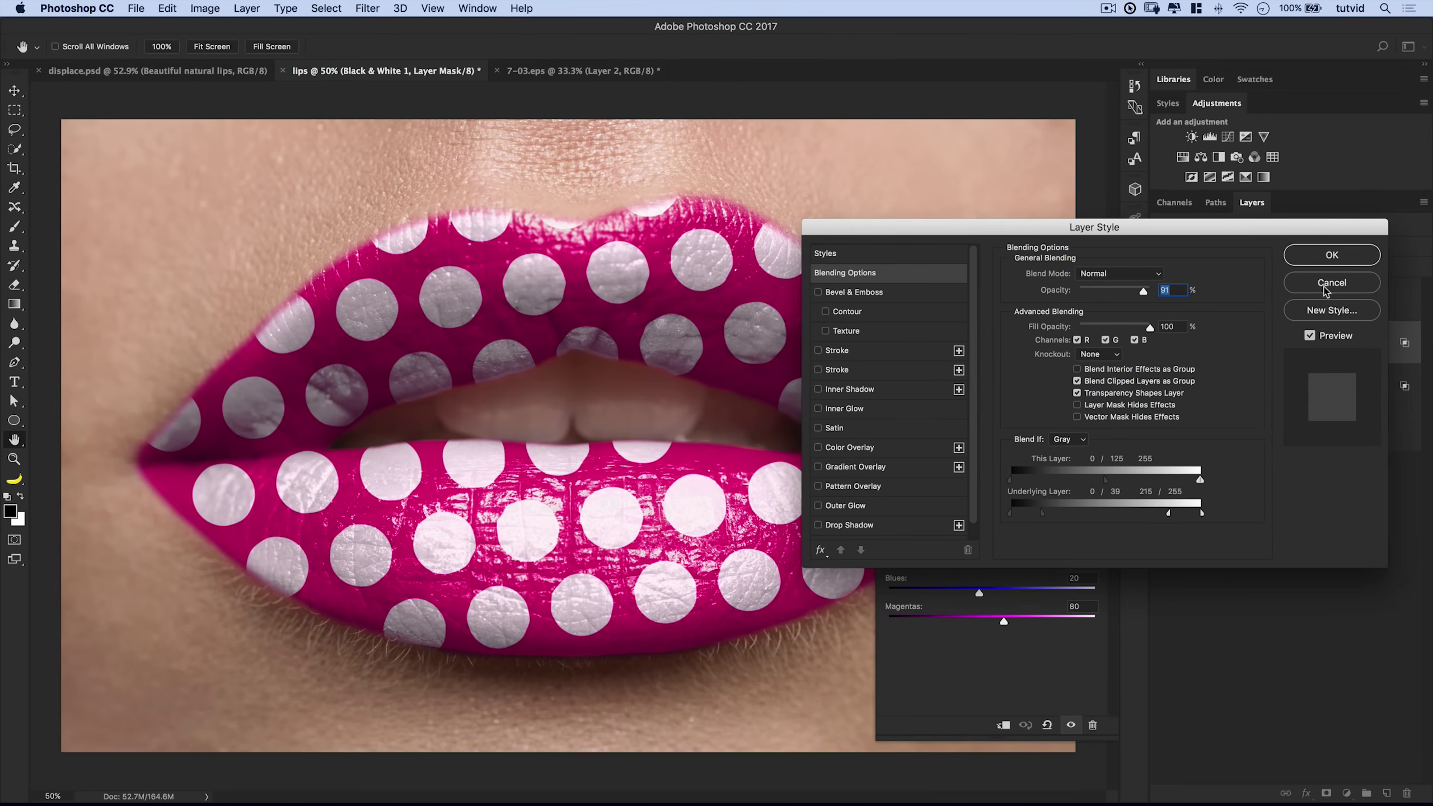
drag(1246, 234, 1165, 327)
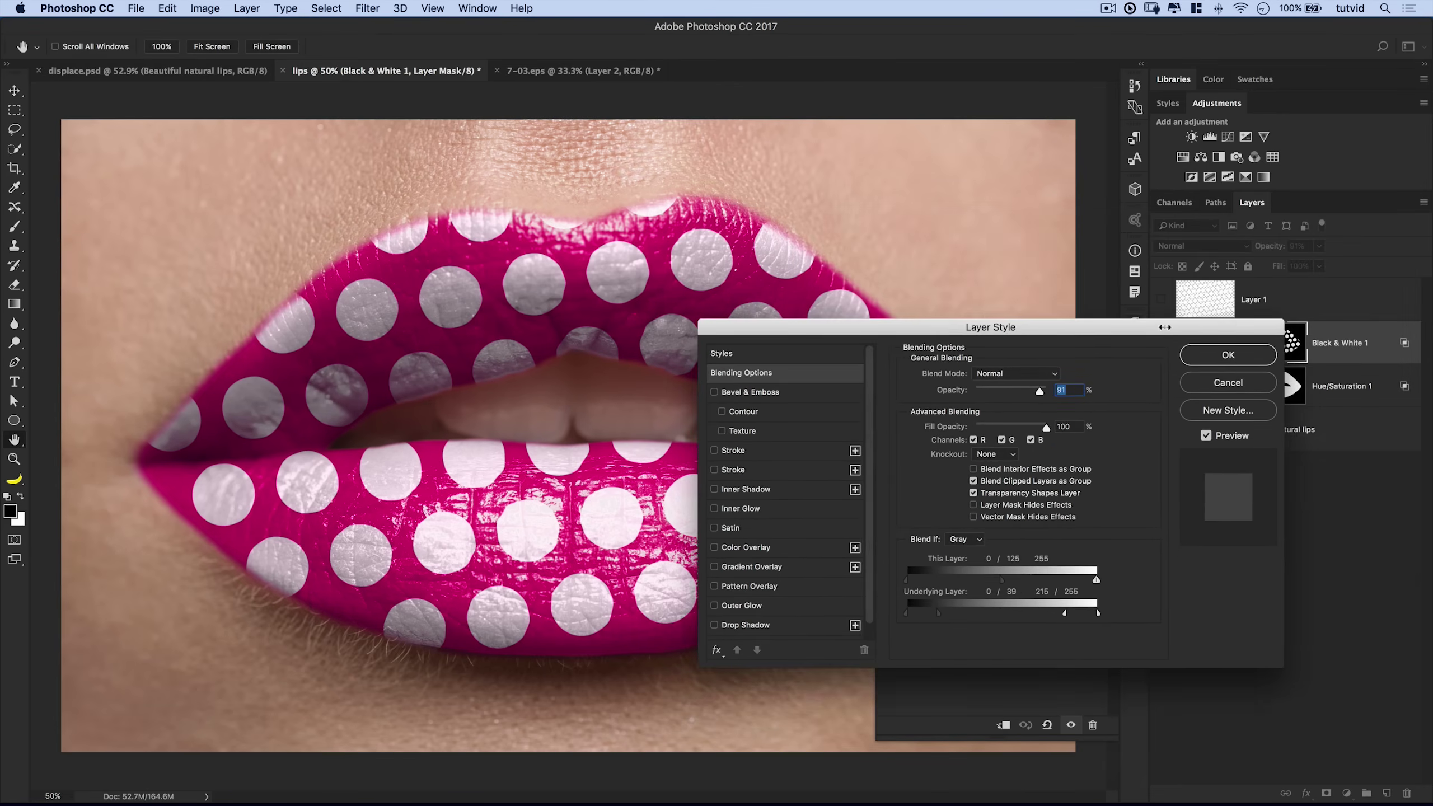
click(1211, 359)
key(b)
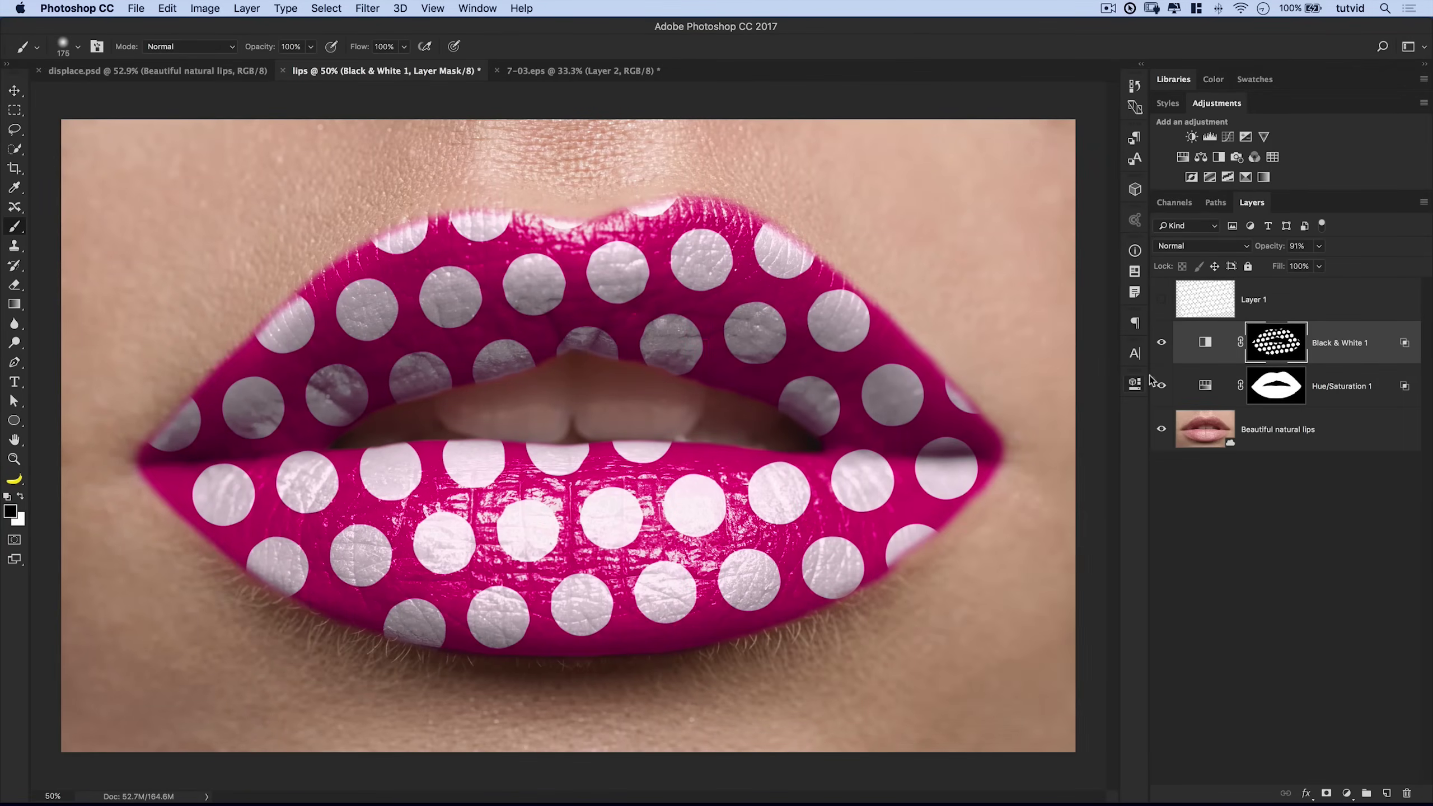
Recolor the lips green by setting the Hue/Saturation 1 adjustment to Hue 81 and Lightness -53
double_click(1205, 343)
click(1205, 387)
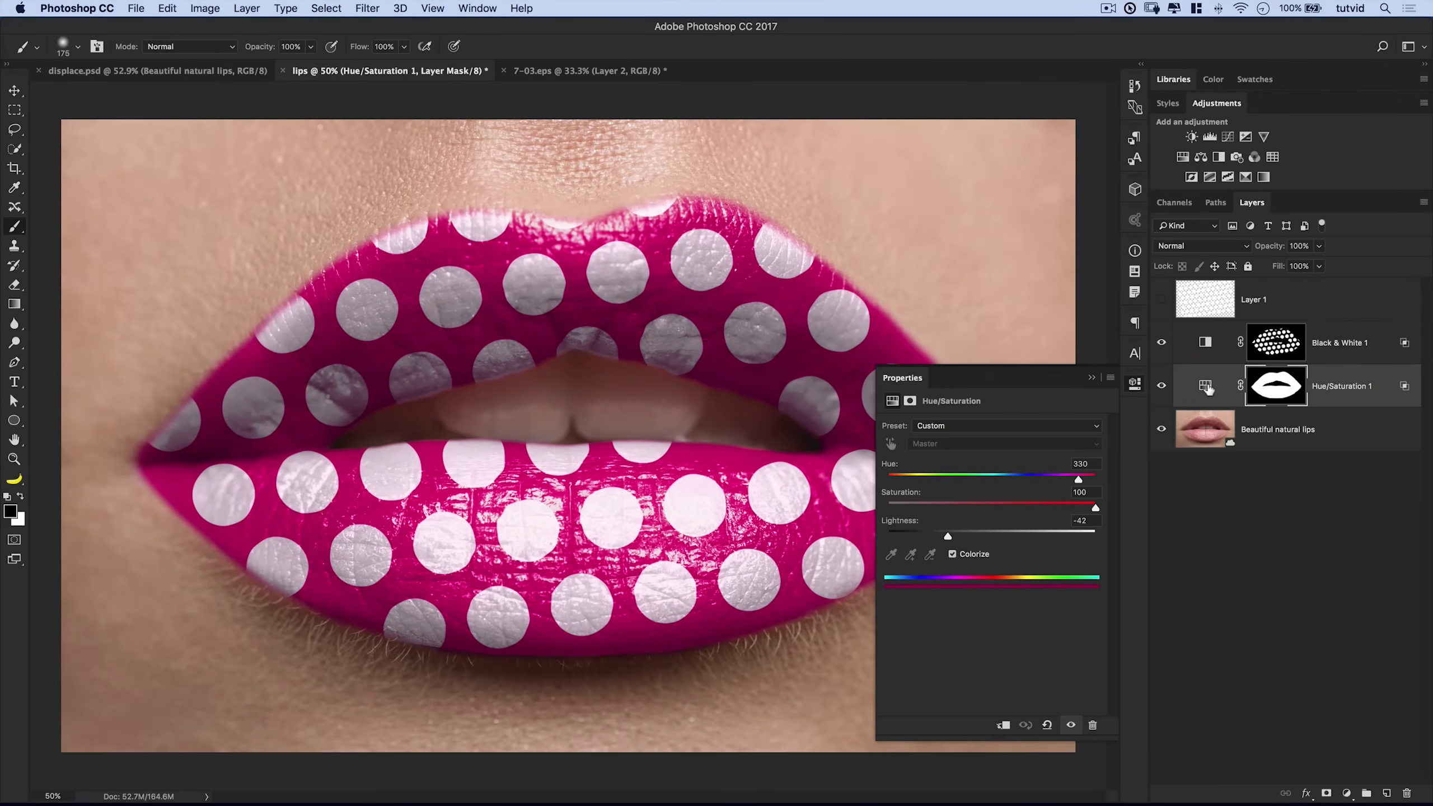
click(1008, 476)
drag(1007, 479, 935, 480)
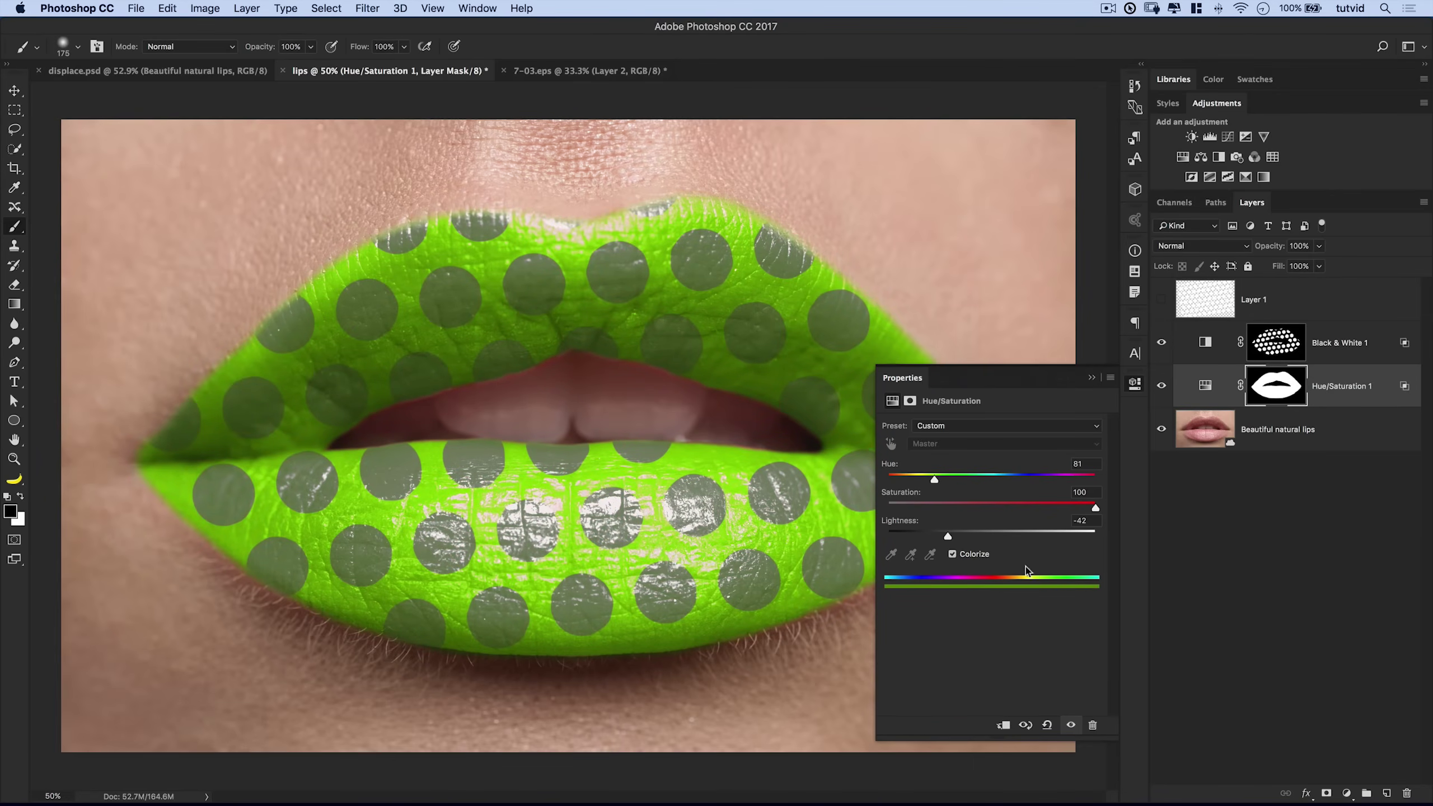
drag(971, 534, 936, 537)
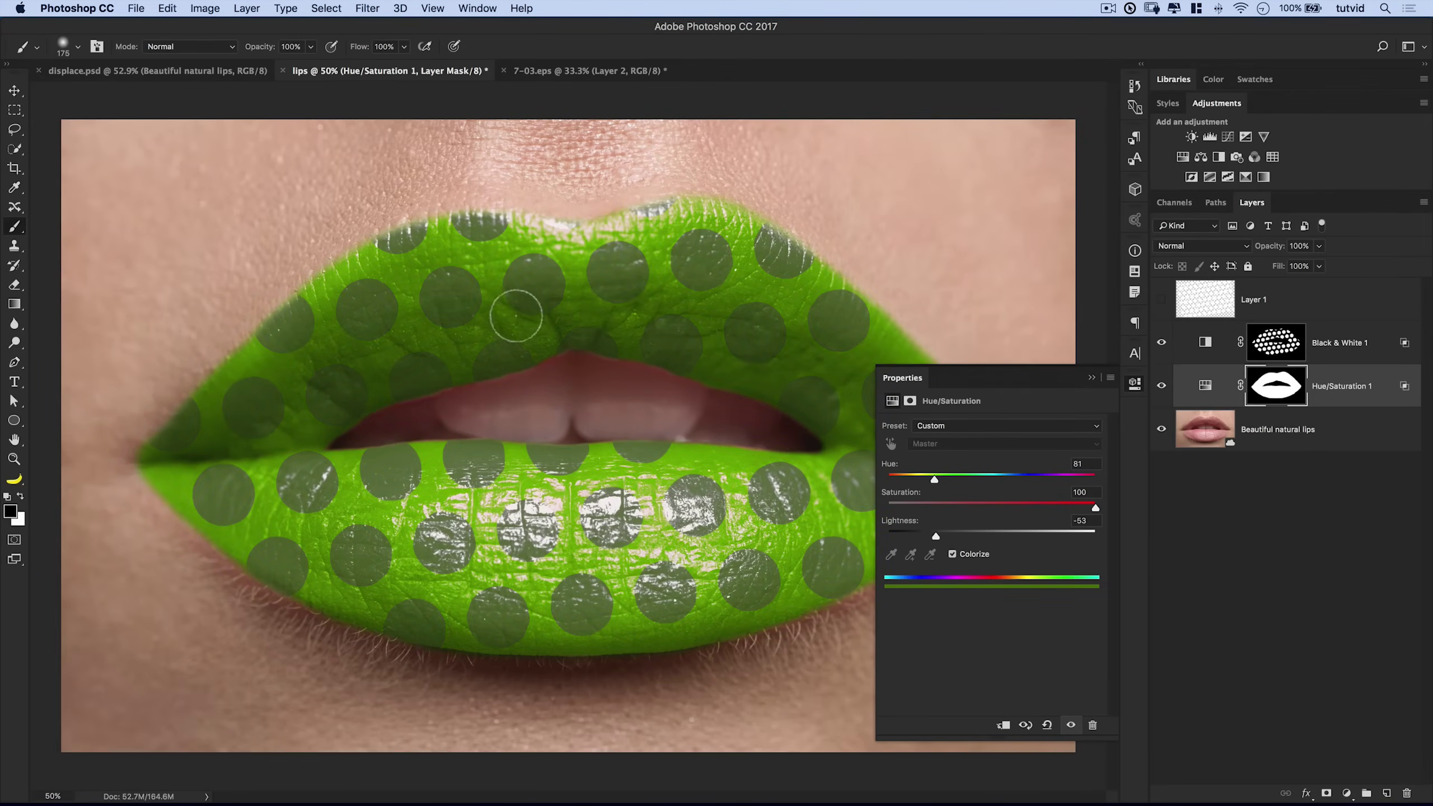
Brighten the dots by setting Yellows to 137 and Greens to 135 in the Black & White 1 adjustment
click(1205, 343)
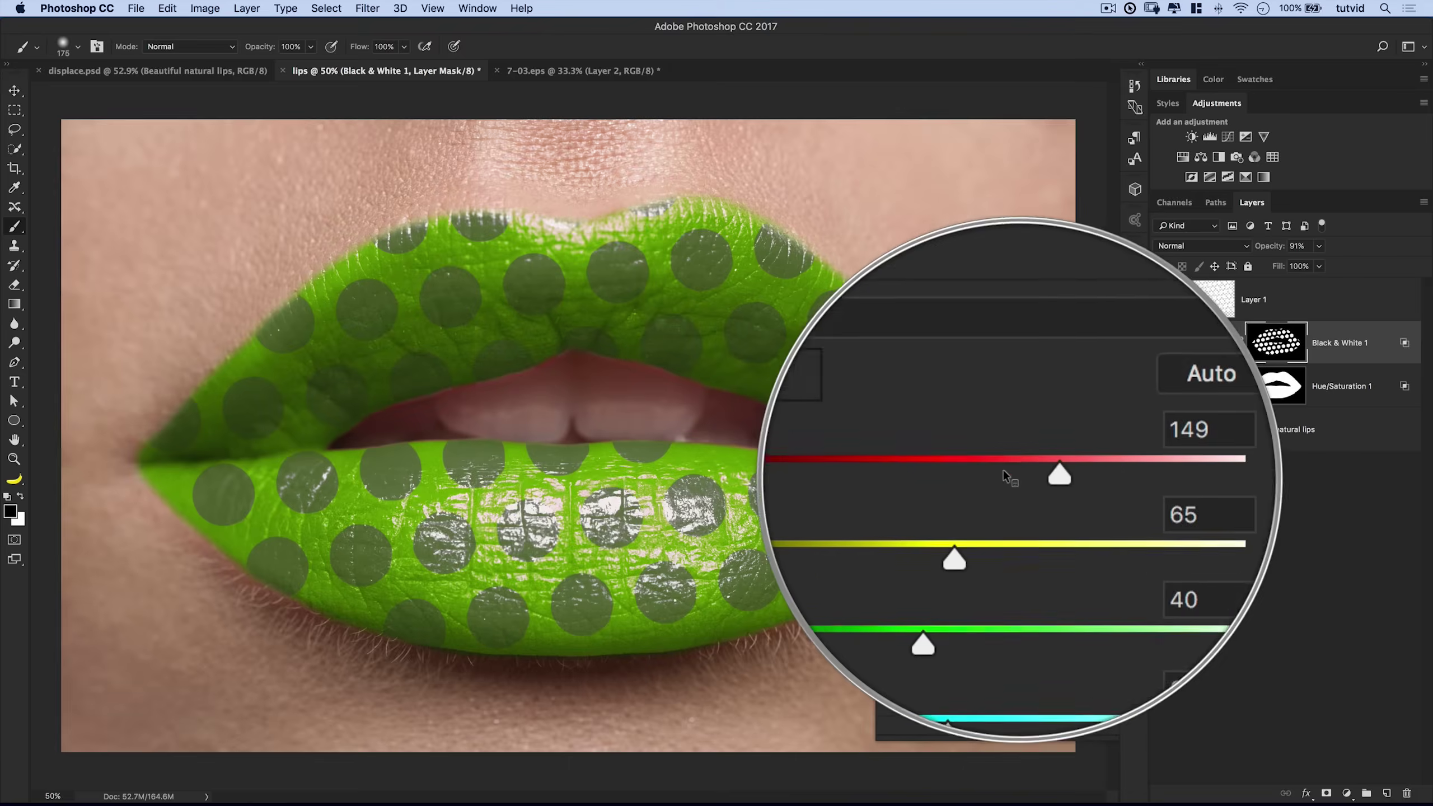
drag(998, 534, 1026, 507)
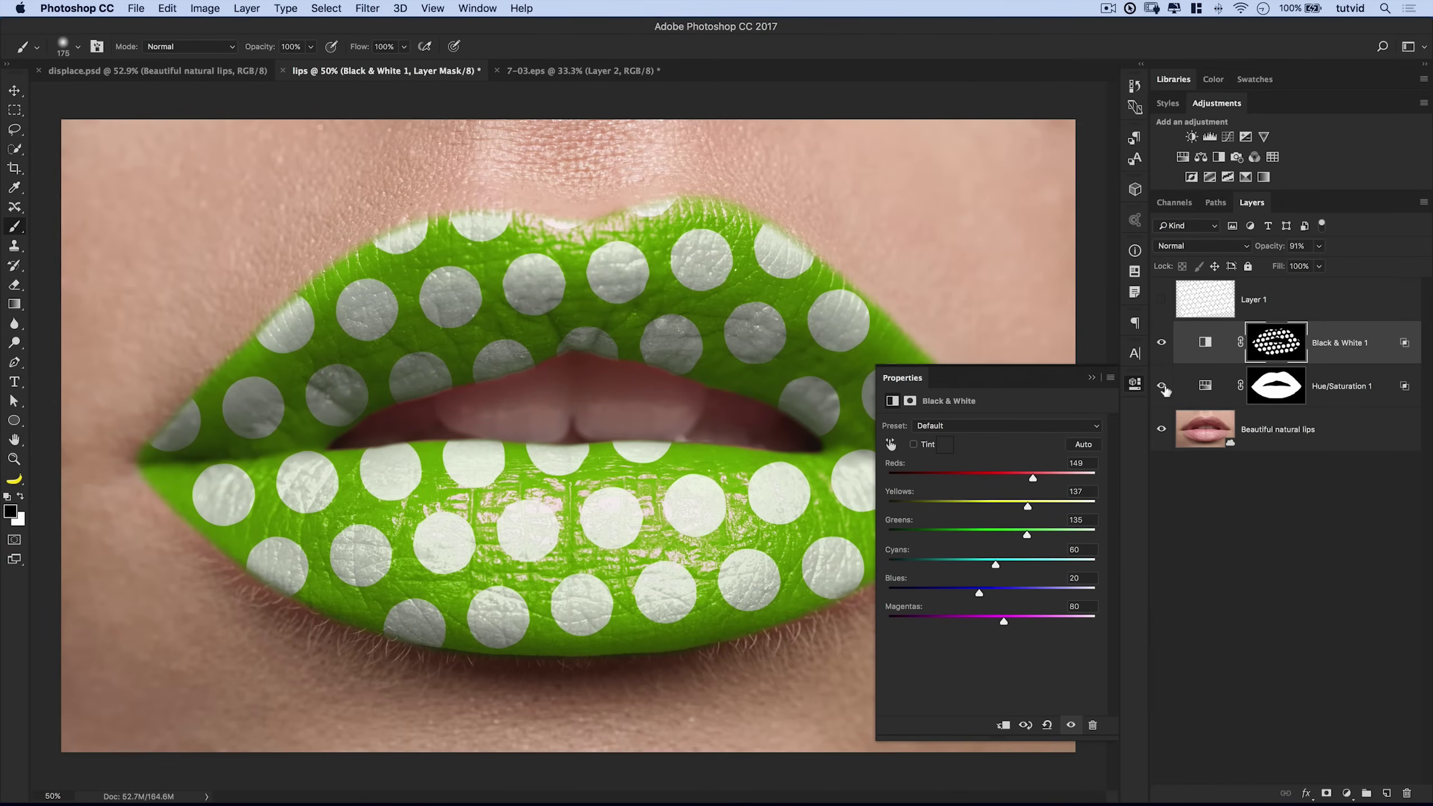
click(1135, 384)
Recolor the lips blue with Hue 234, and set Black & White 1 to Cyans 135, Blues 158 and Magentas 121
double_click(1205, 386)
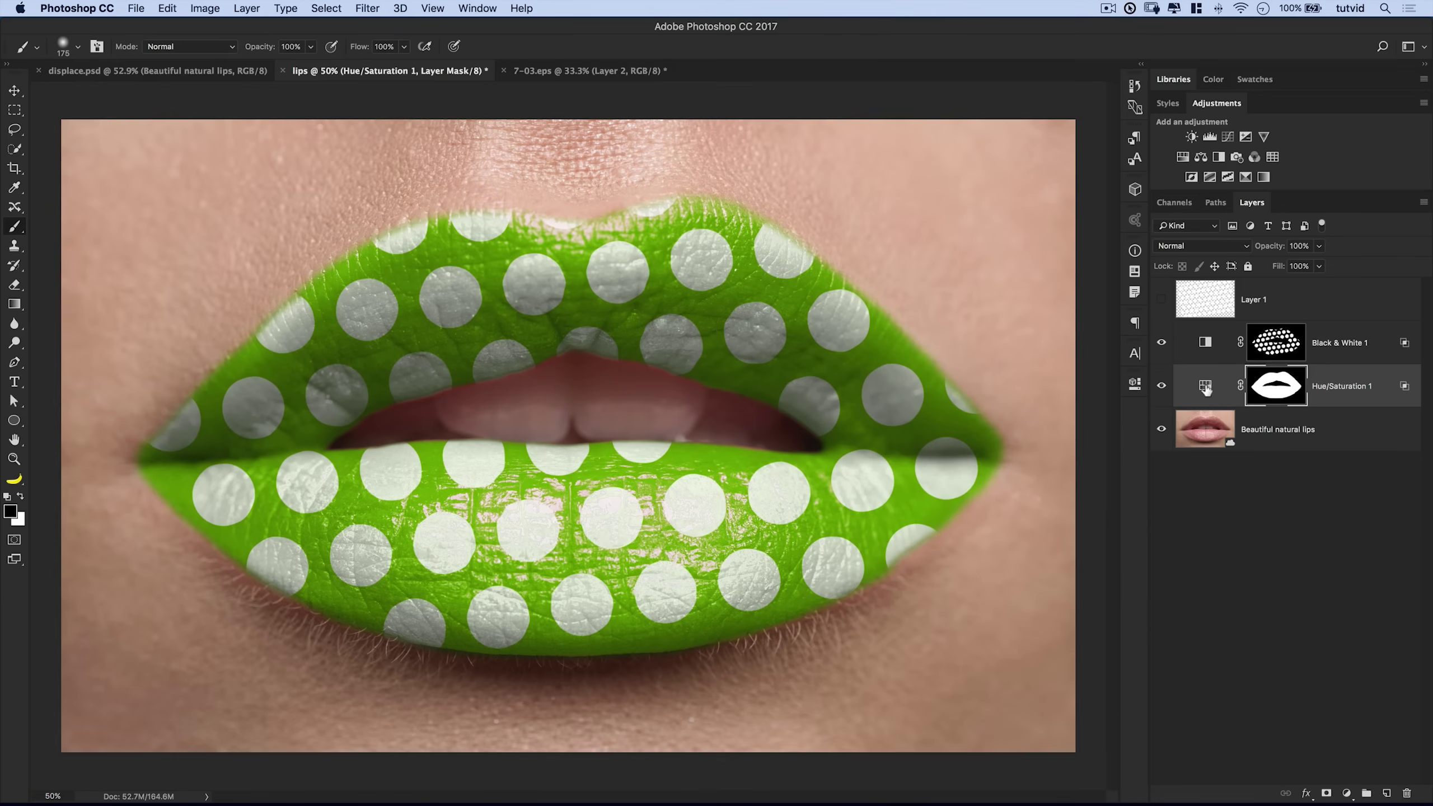
click(1022, 477)
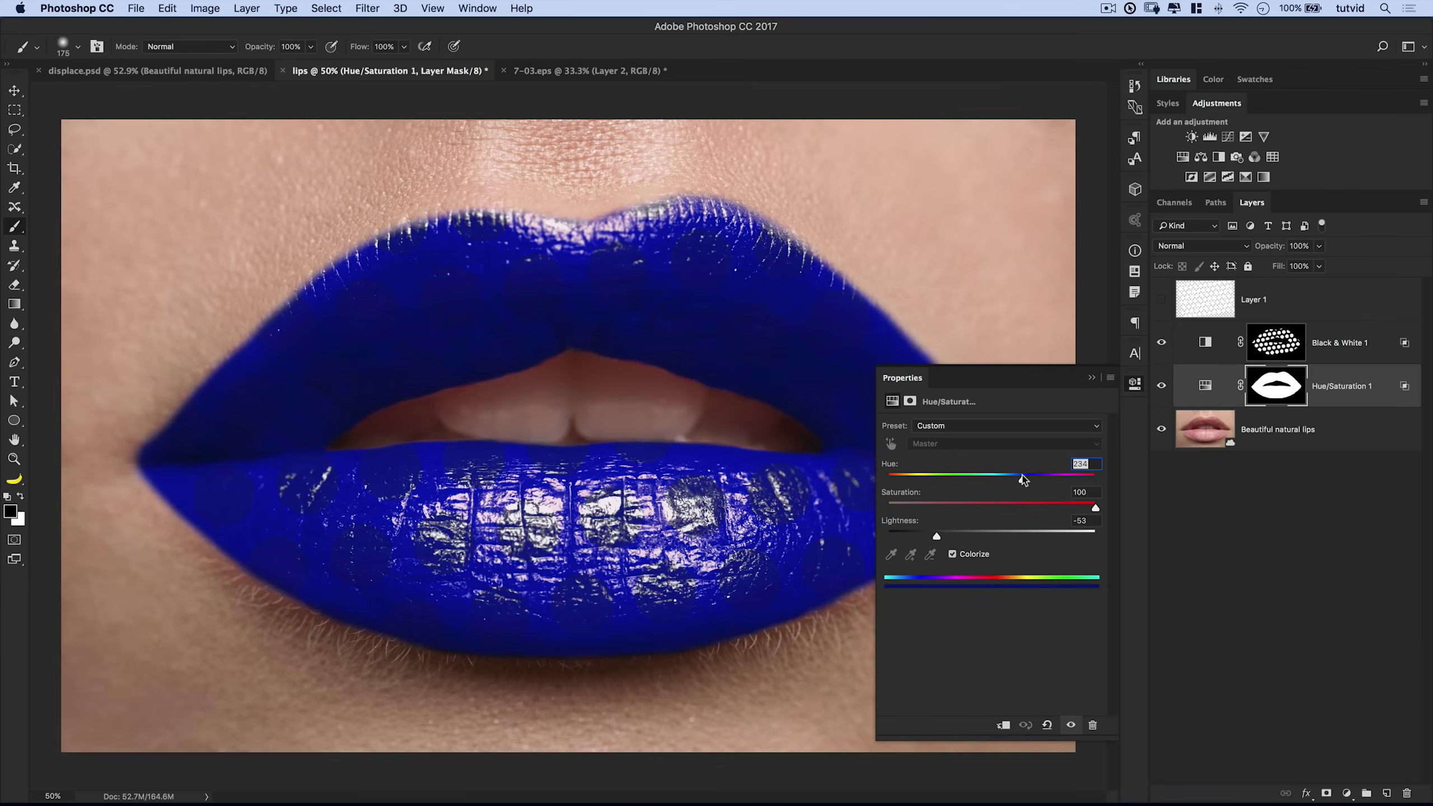
click(1205, 346)
drag(1007, 593, 1036, 591)
click(1024, 563)
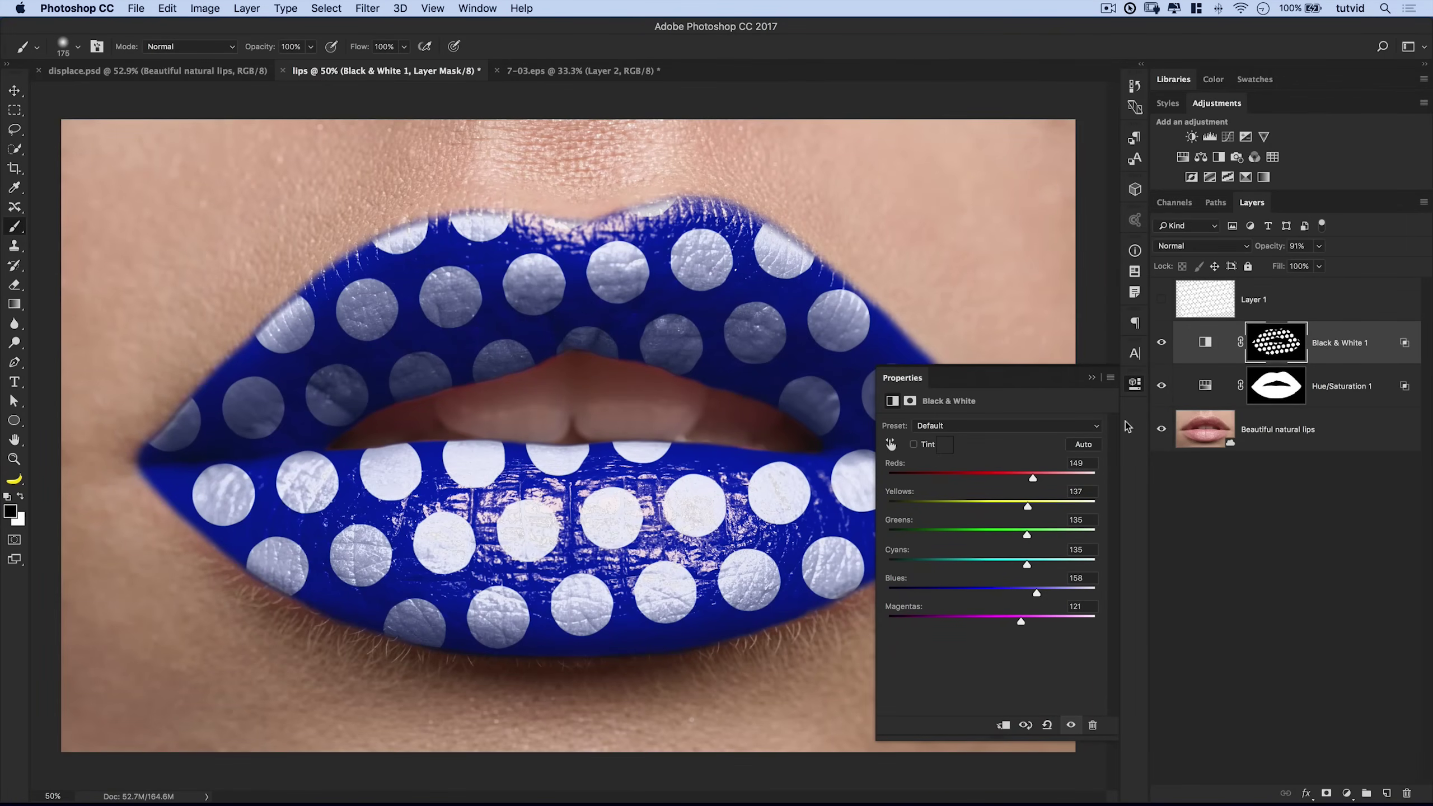
click(1136, 388)
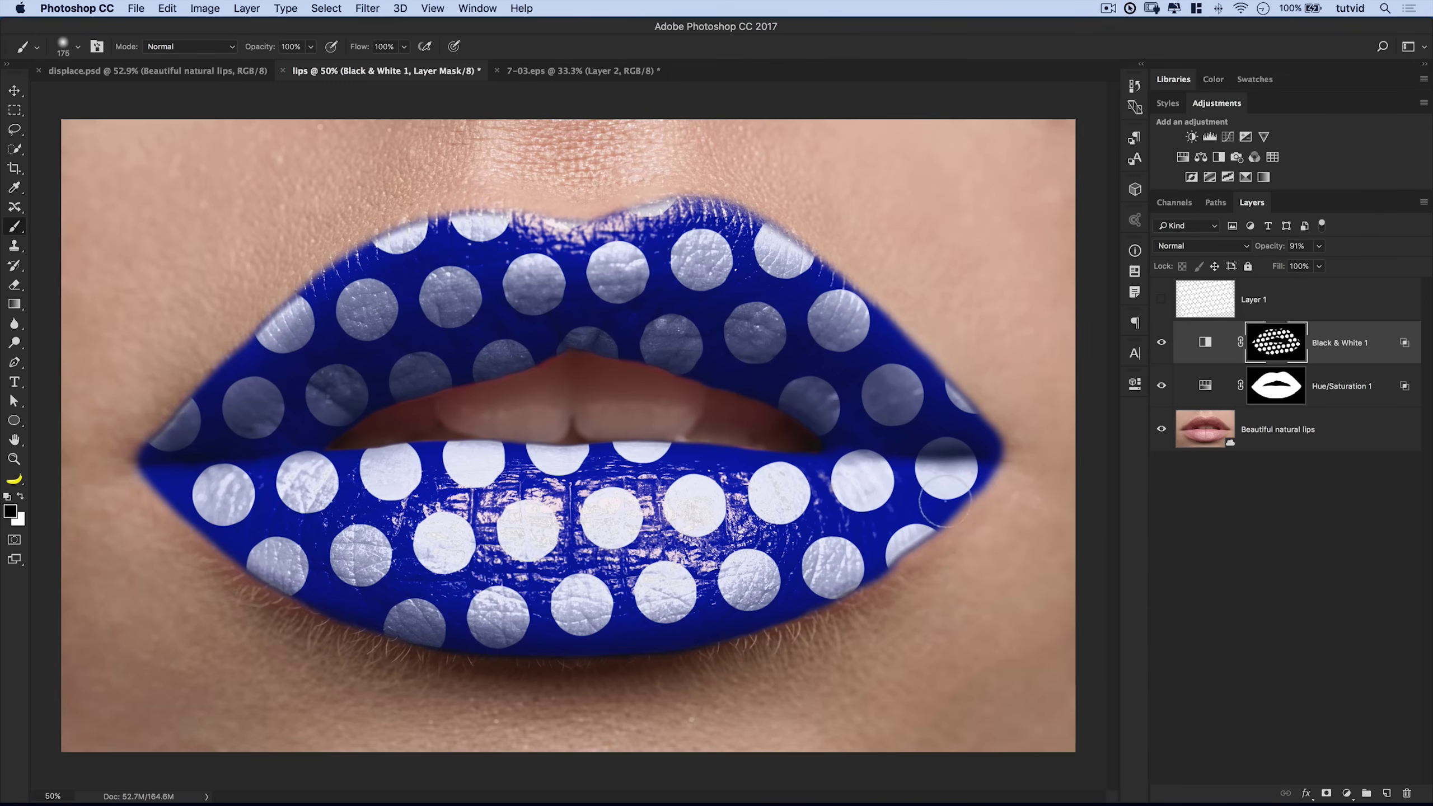
Brush black at 47% opacity on Black & White 1's mask over the shaded dot at the lips' right corner
key(z)
click(950, 463)
click(950, 460)
drag(953, 435, 777, 425)
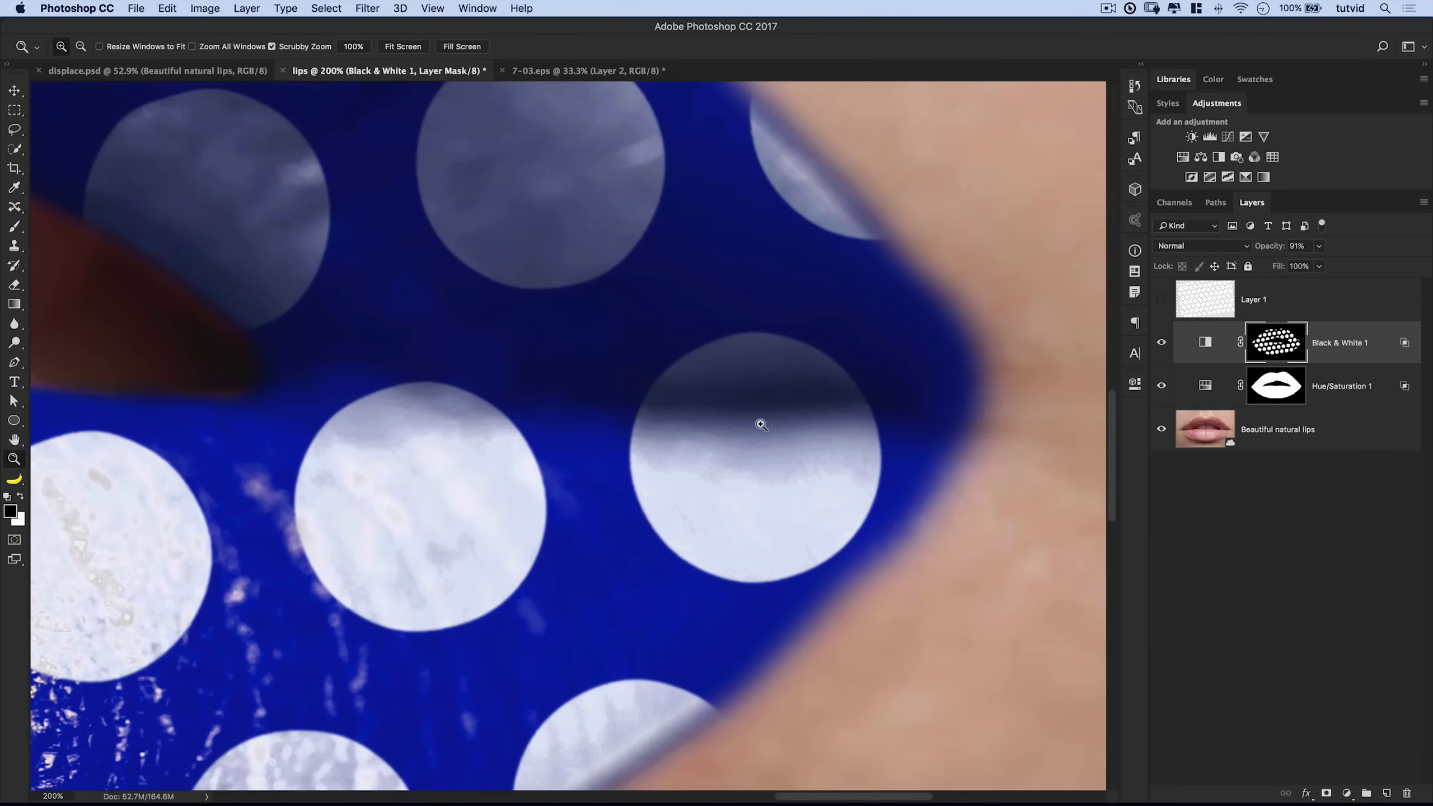
alt+click(709, 437)
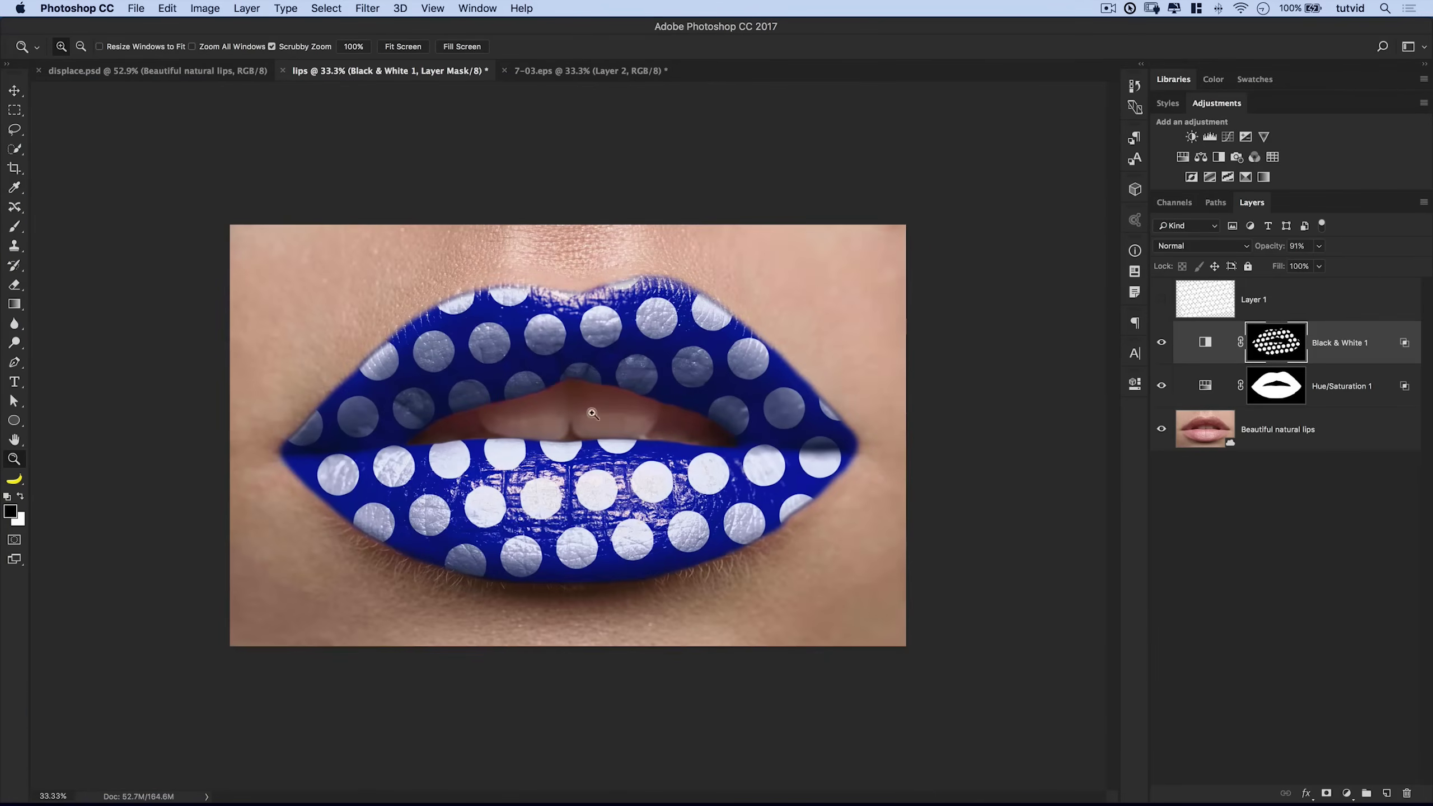
click(841, 459)
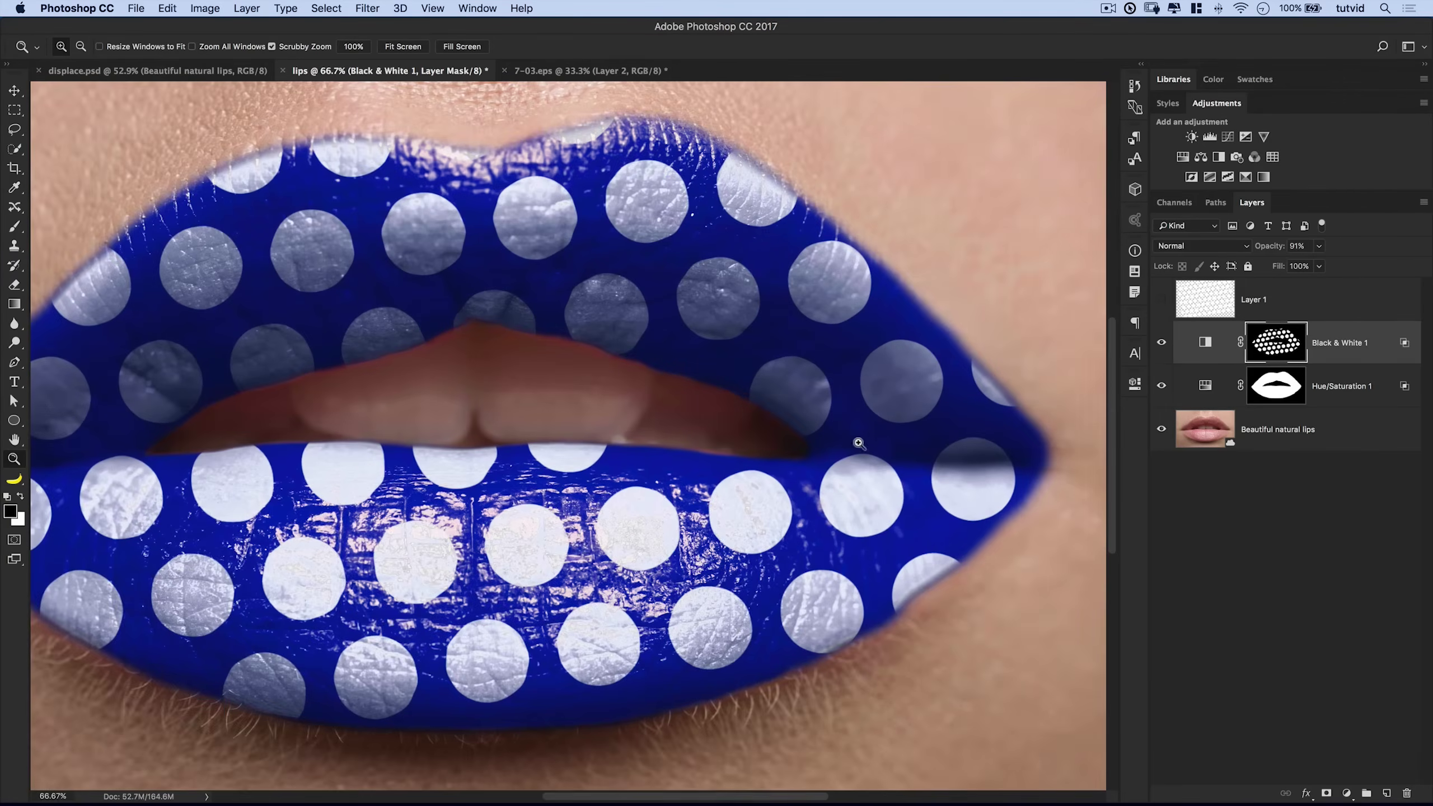
click(857, 425)
drag(914, 389, 661, 476)
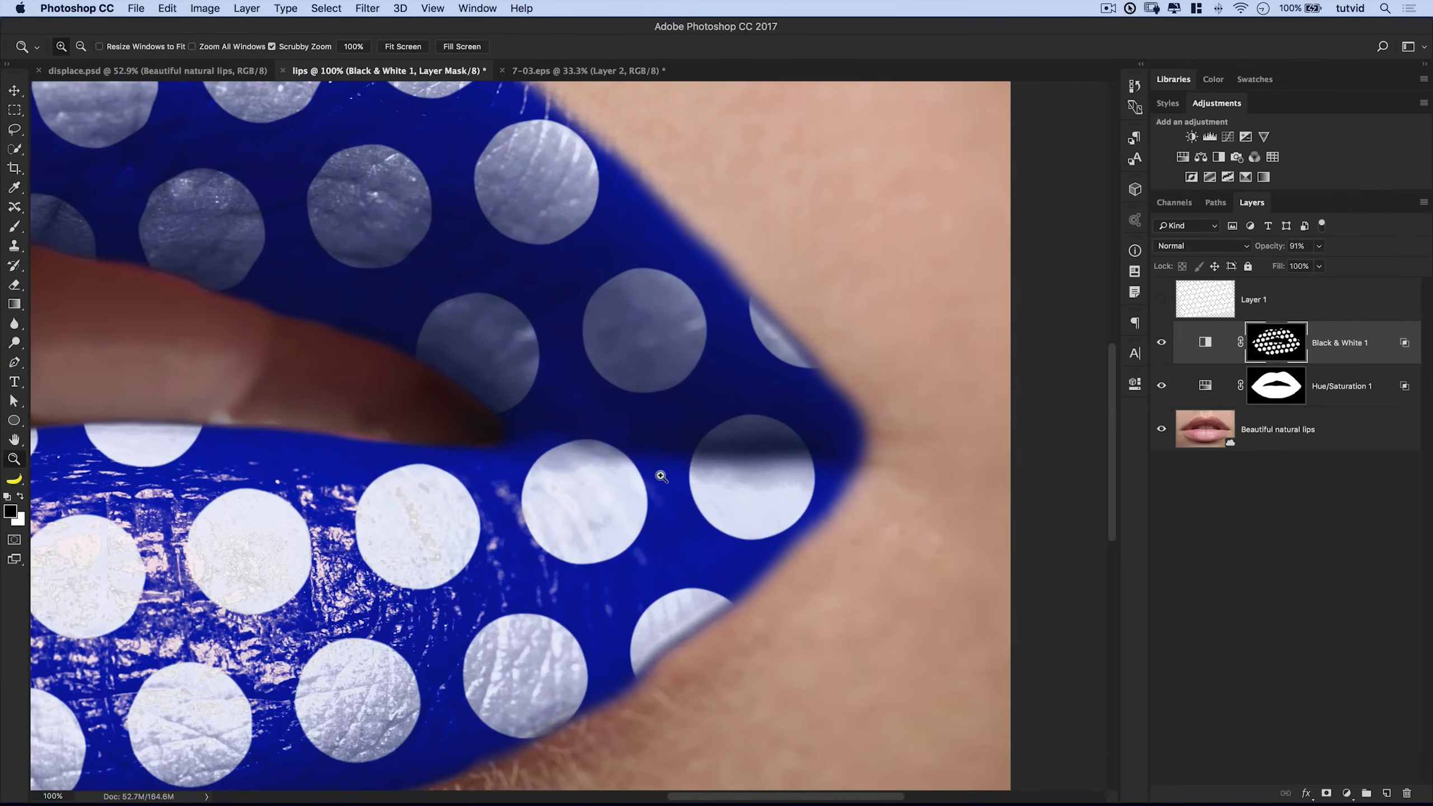
key(b)
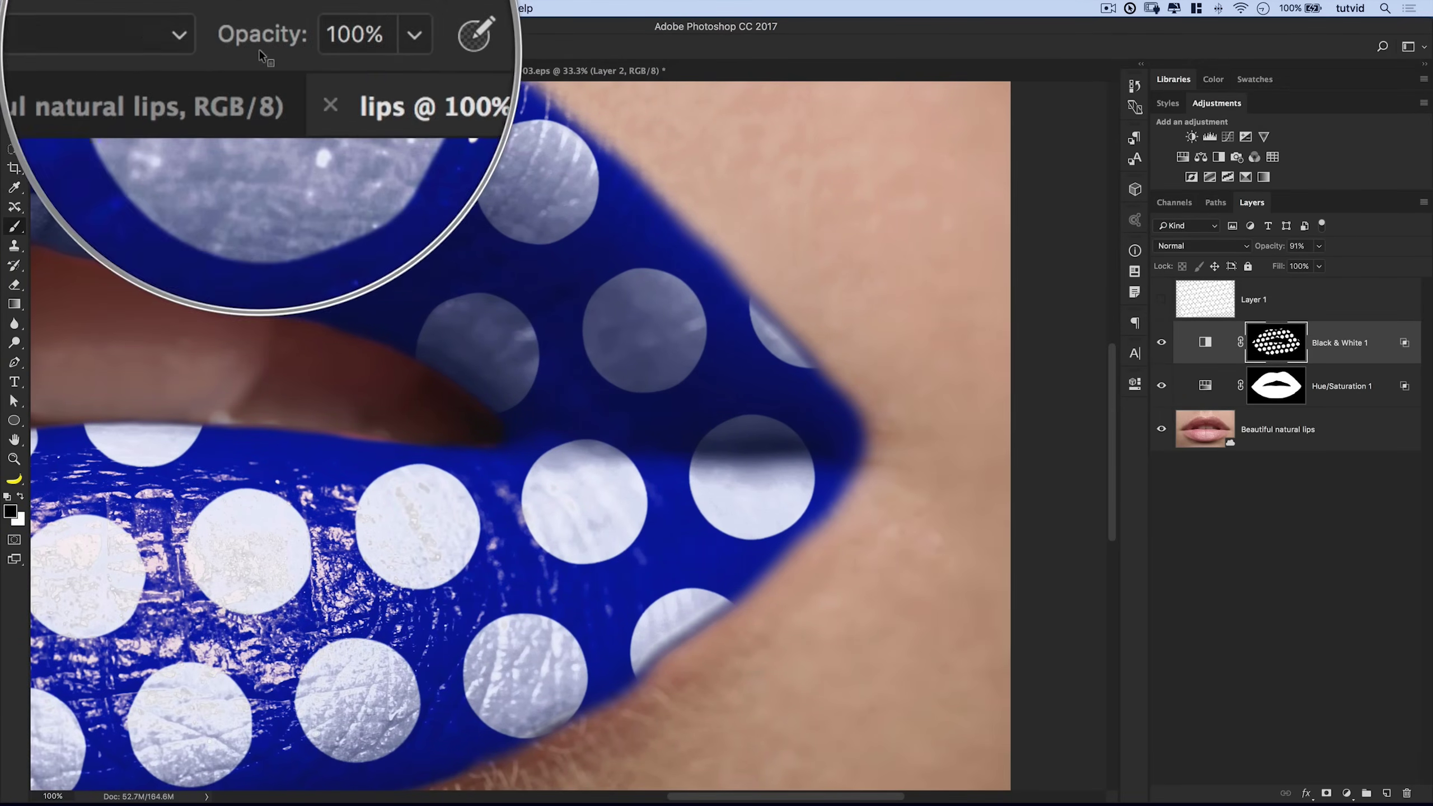
drag(266, 52, 225, 51)
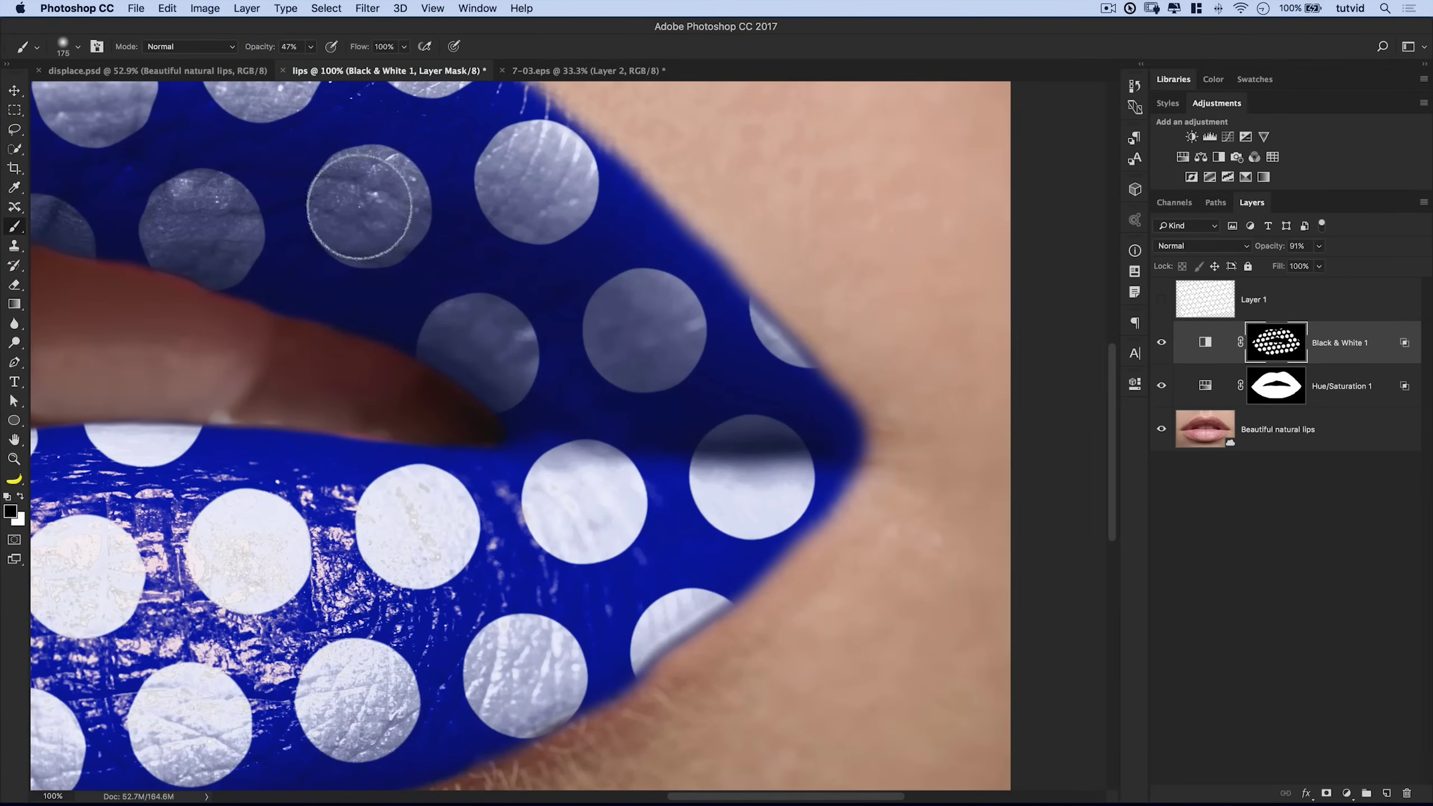
key(bracketleft)
key(bracketleft)
mouse_move(691, 458)
mouse_down()
mouse_move(786, 444)
mouse_move(730, 448)
mouse_up()
Brush white on Black & White 1's mask across the dark band of the corner dot with a 45 px brush at 47% opacity
key(bracketleft)
key(bracketleft)
key(bracketleft)
key(bracketleft)
key(bracketleft)
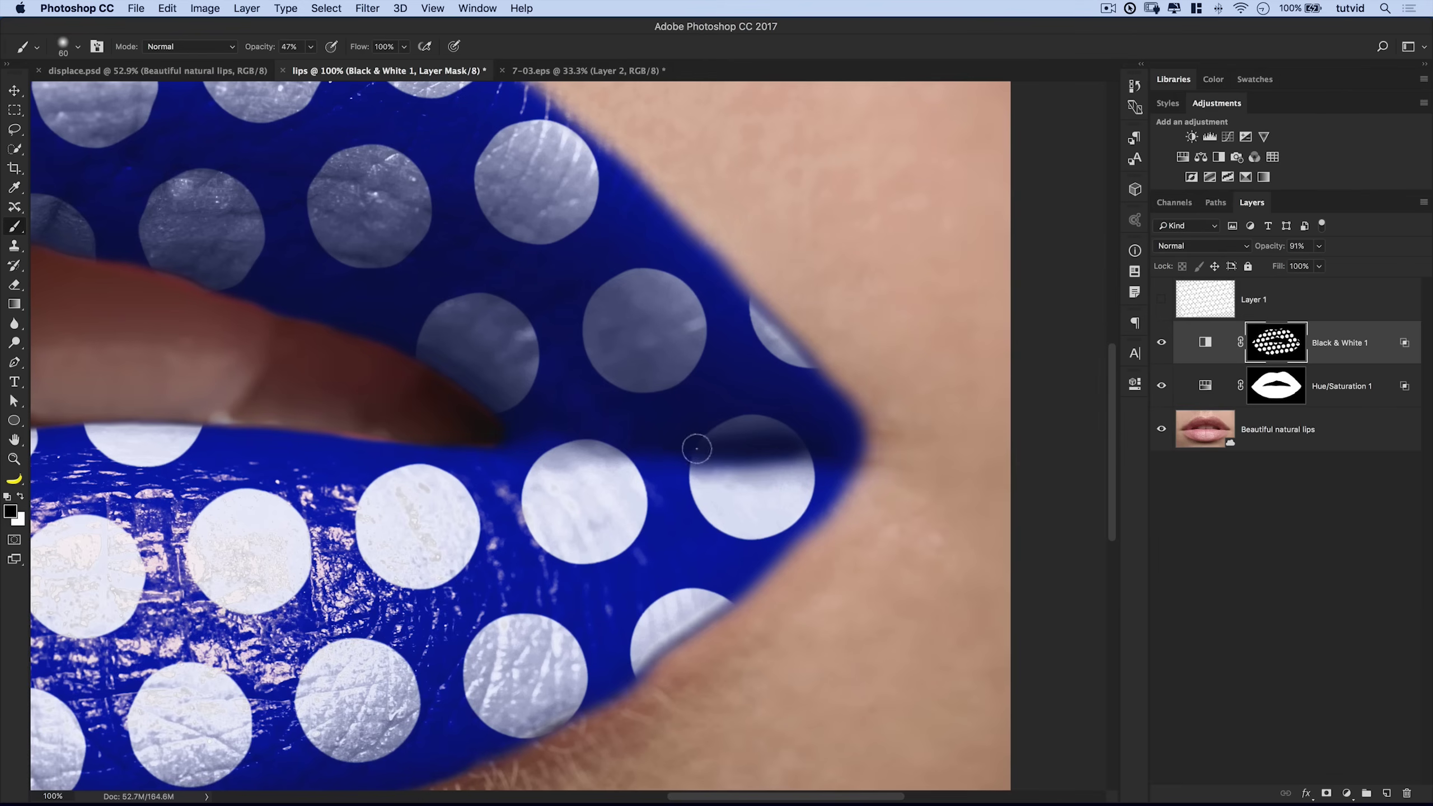
key(bracketleft)
key(x)
drag(698, 459, 803, 454)
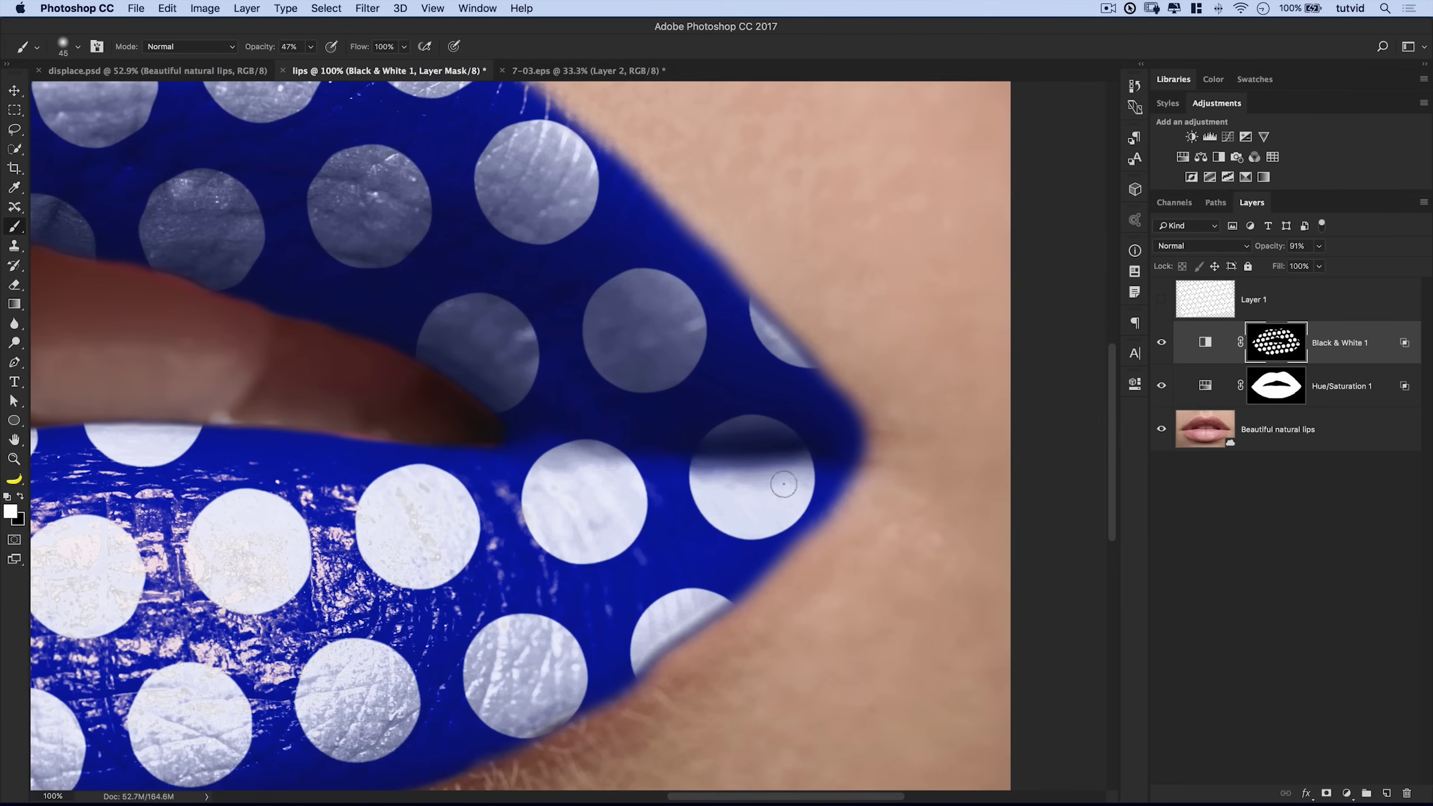
drag(704, 474, 823, 472)
Compare the whole blue polka-dot lips image with the red version in displace.psd at the same zoom level
key(super+minus)
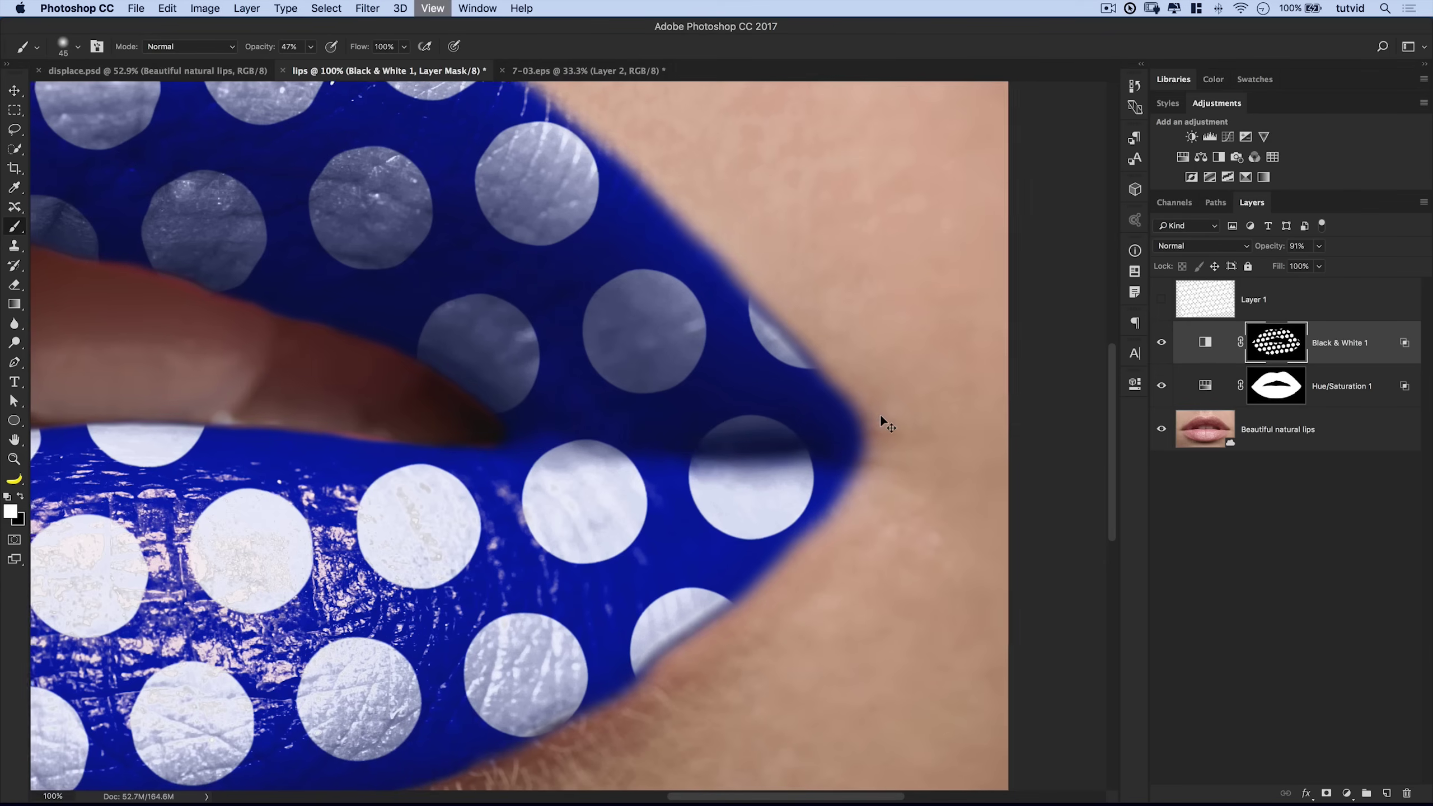
key(super+minus)
key(super+minus)
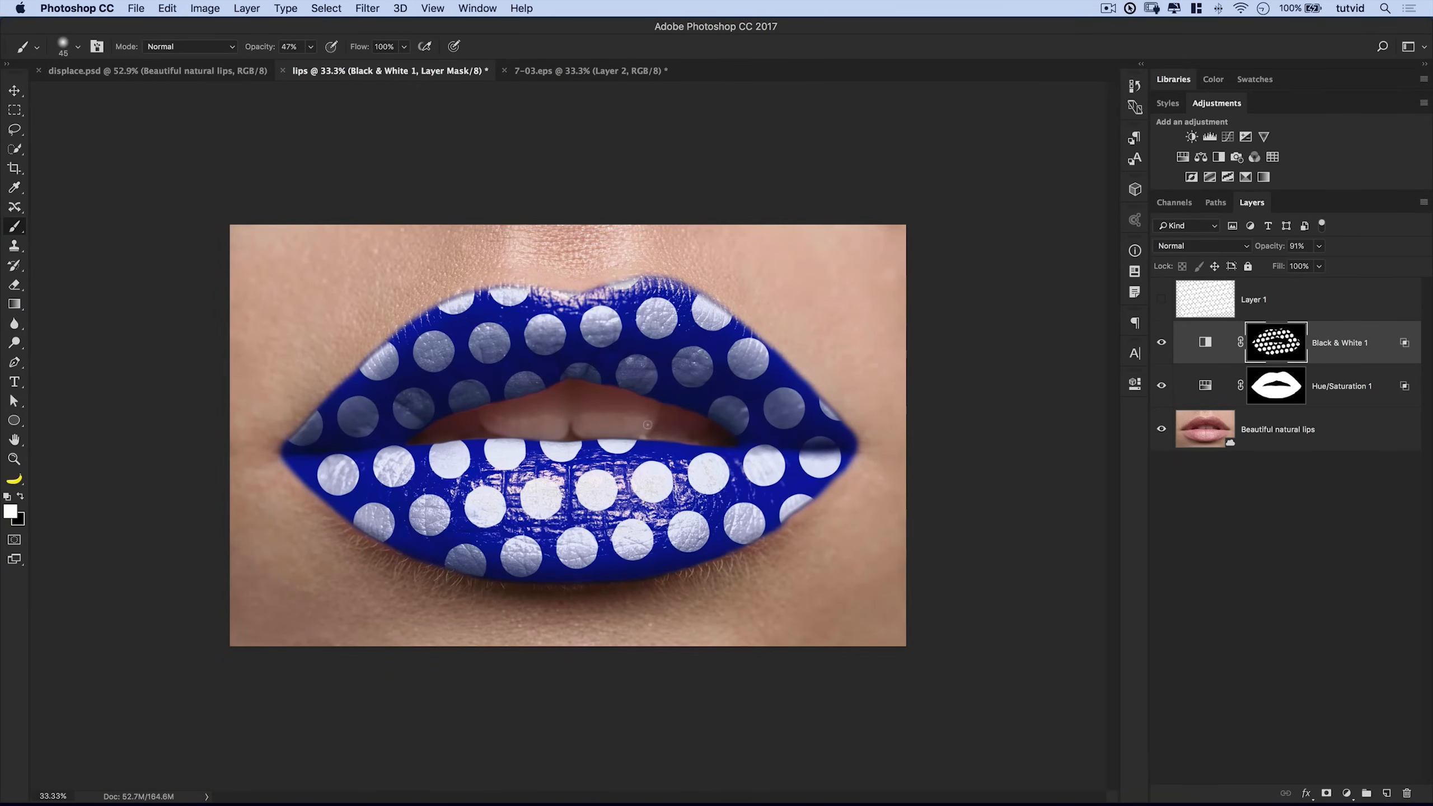
click(221, 64)
key(super+minus)
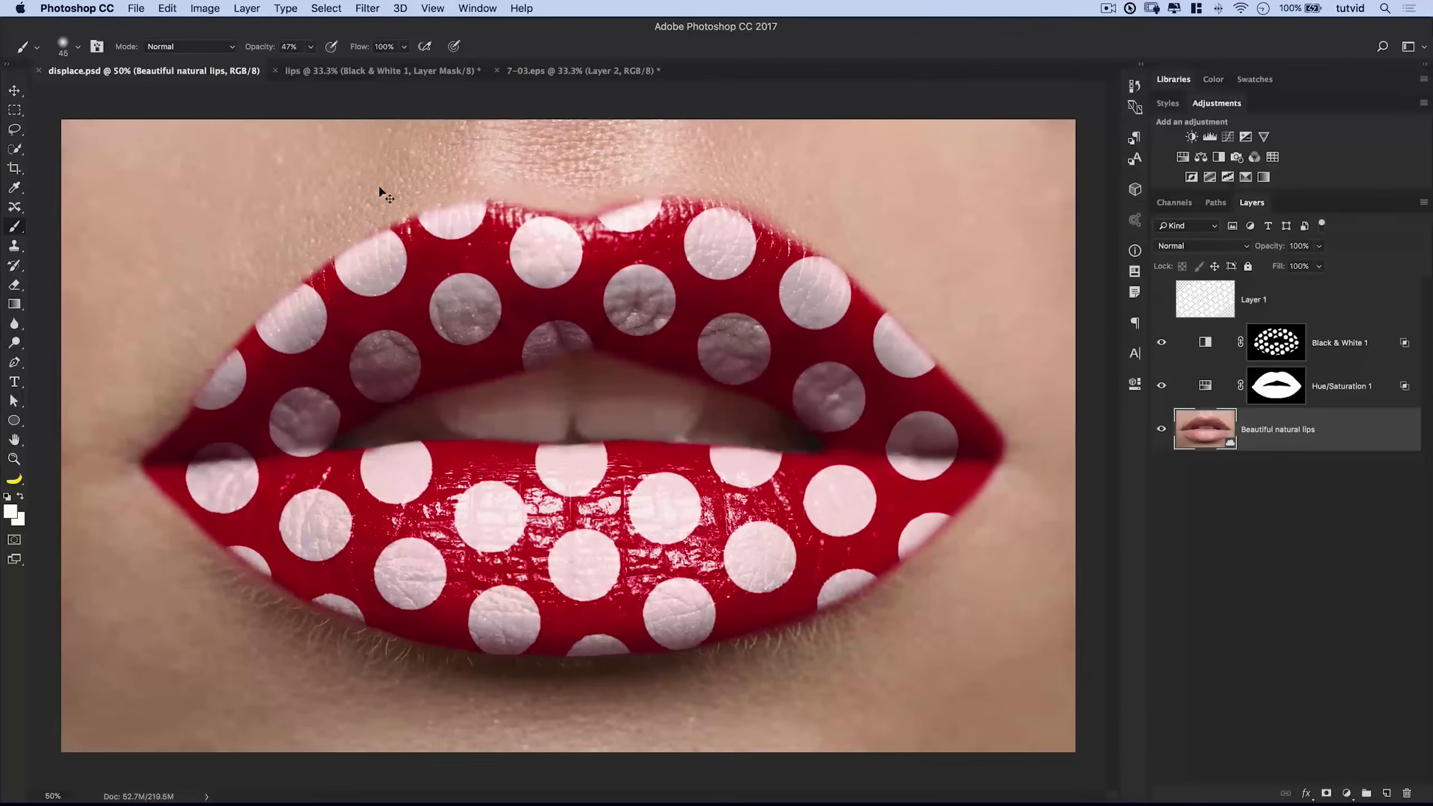
key(super+minus)
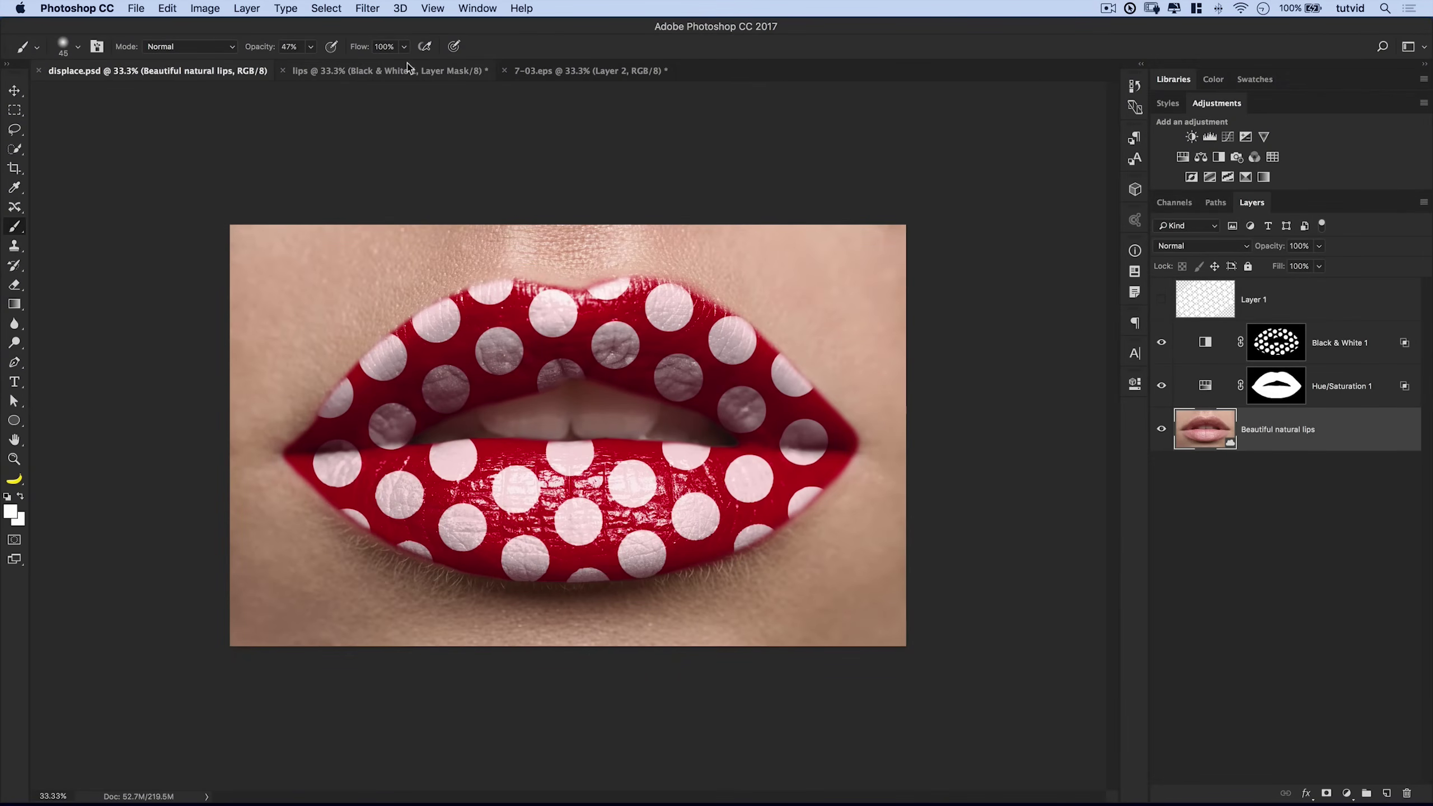
click(407, 68)
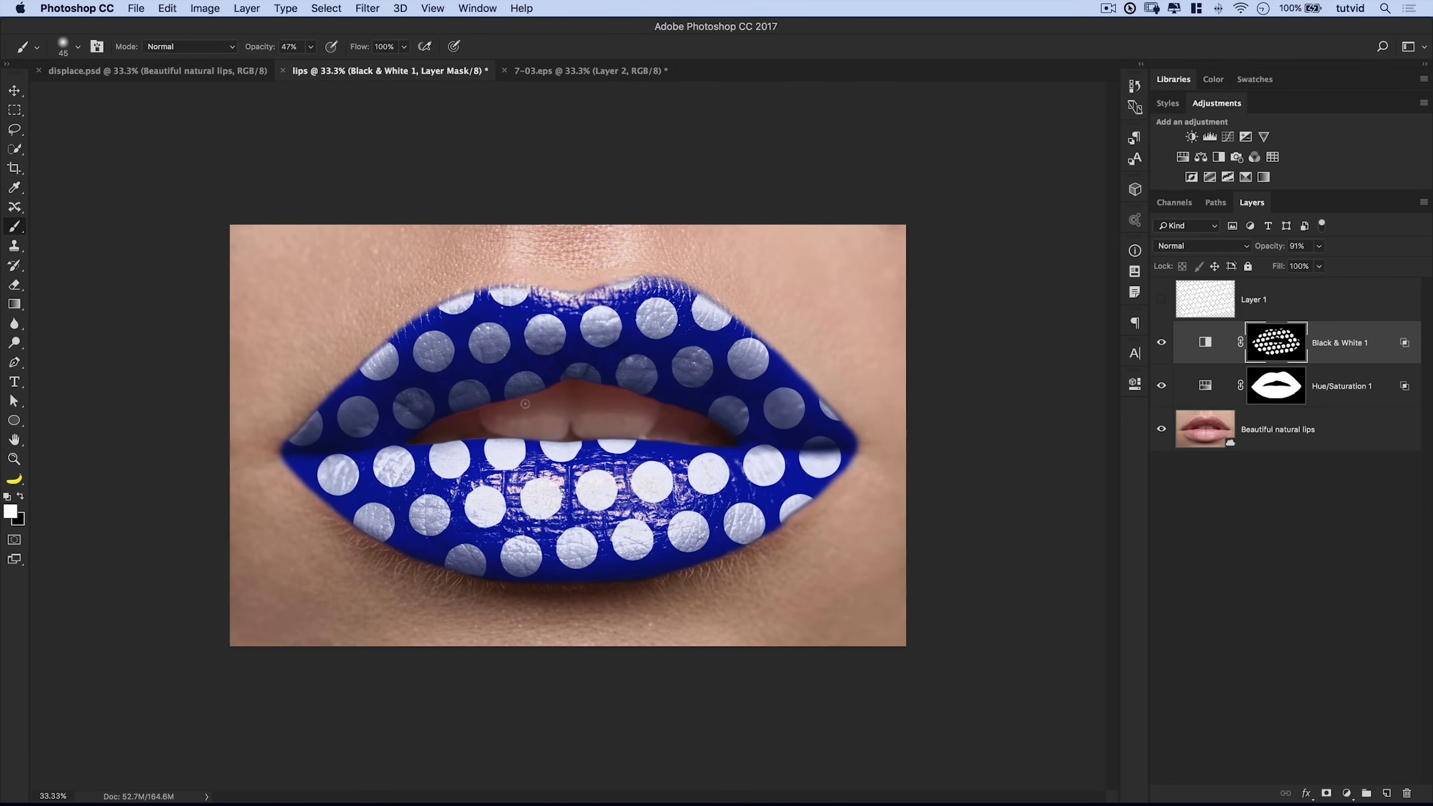